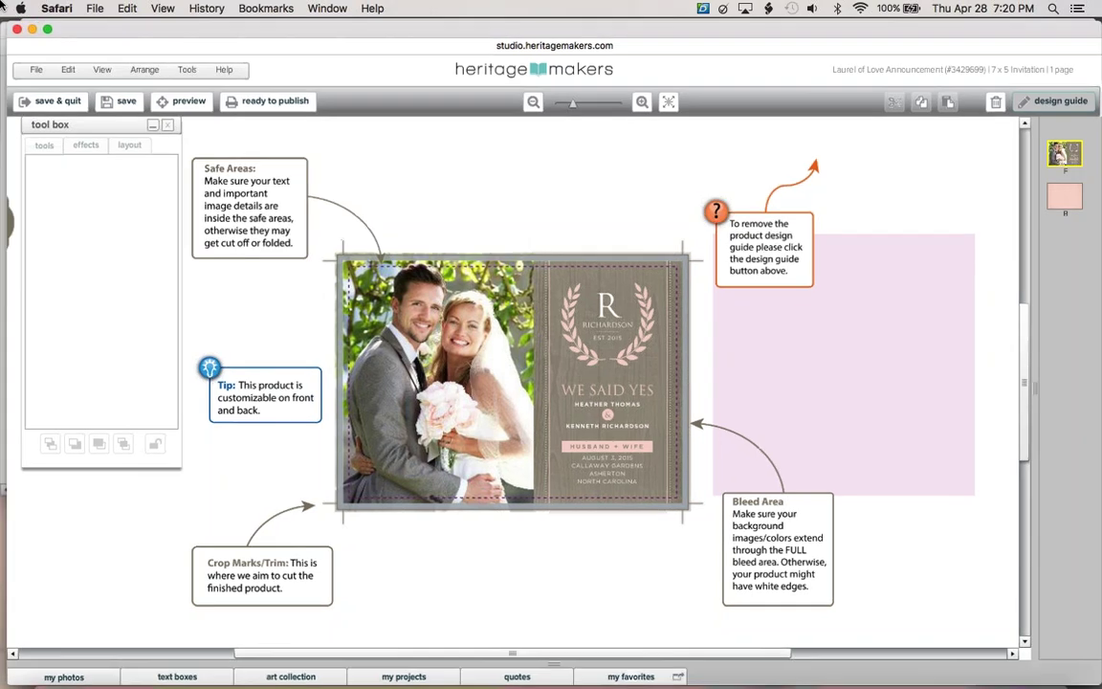
Return to the projects-in-progress window and open Browse the Gallery in a new tab
left_click(399, 206)
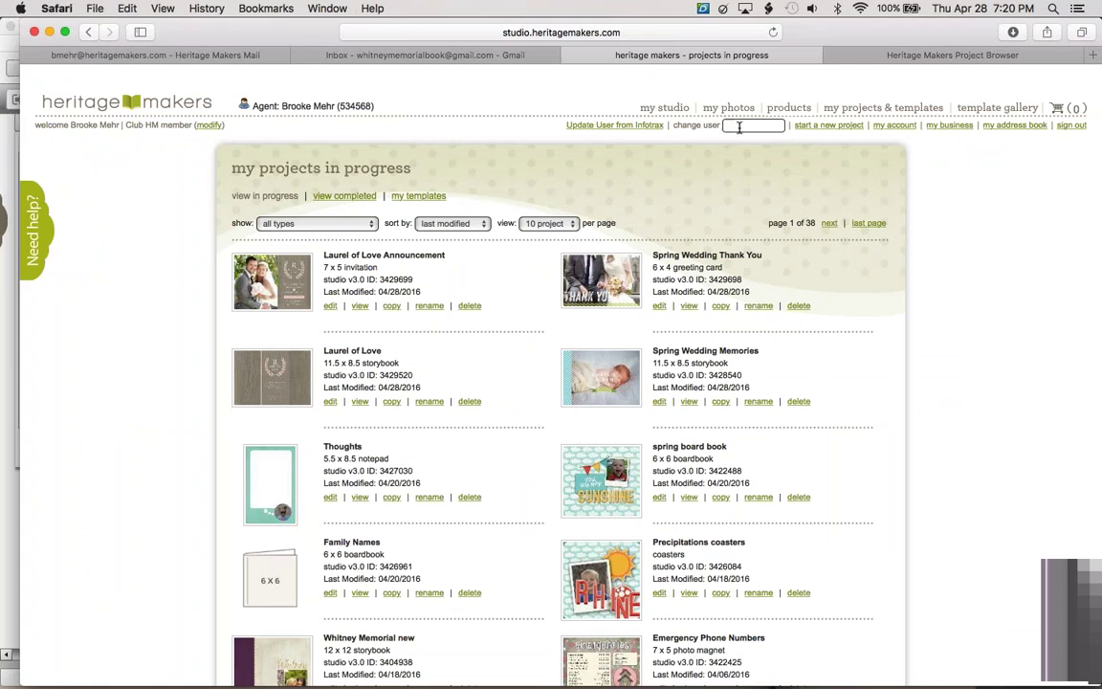
mouse_move(900, 99)
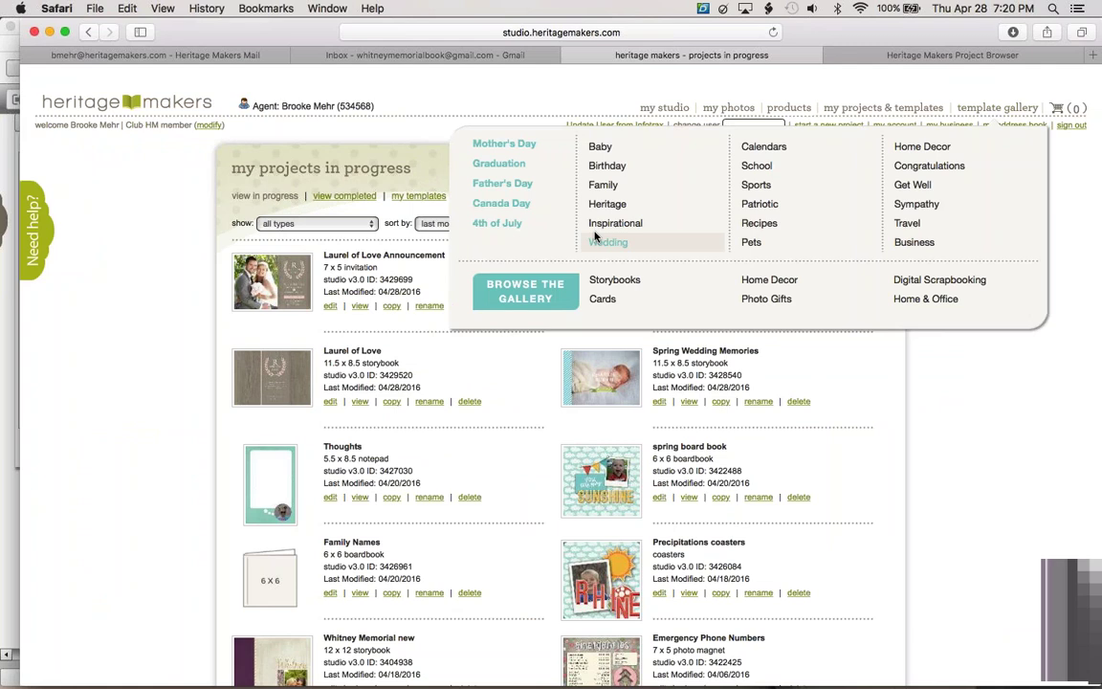
right_click(524, 289)
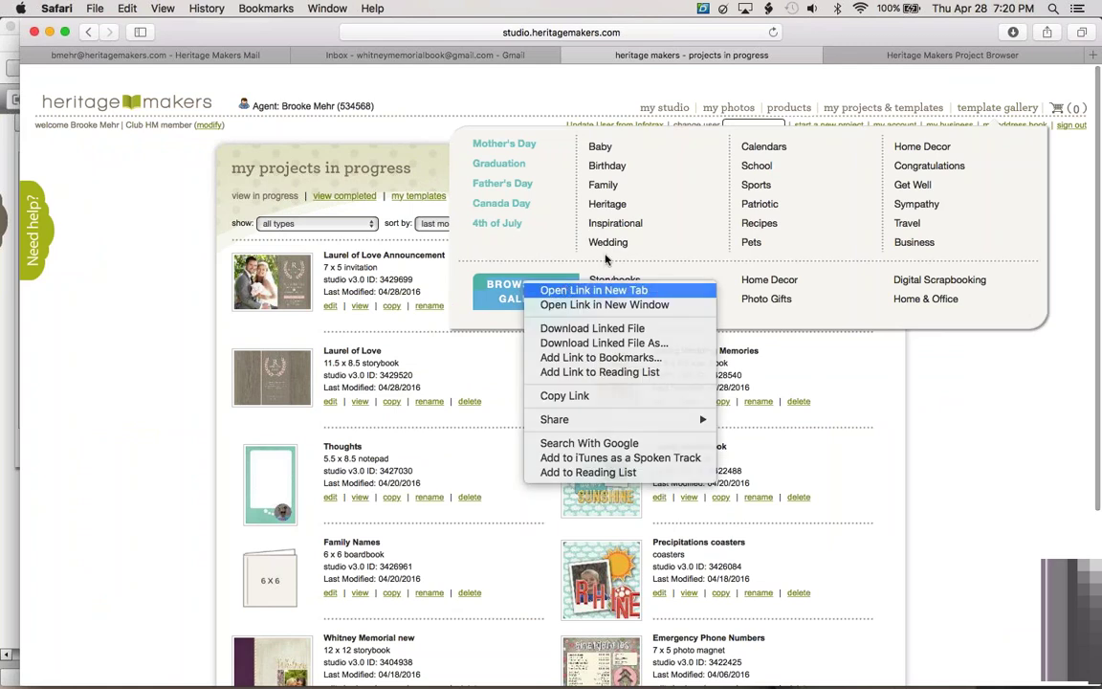
left_click(586, 290)
Switch to the new gallery tab and scroll through the full template listing
left_click(785, 55)
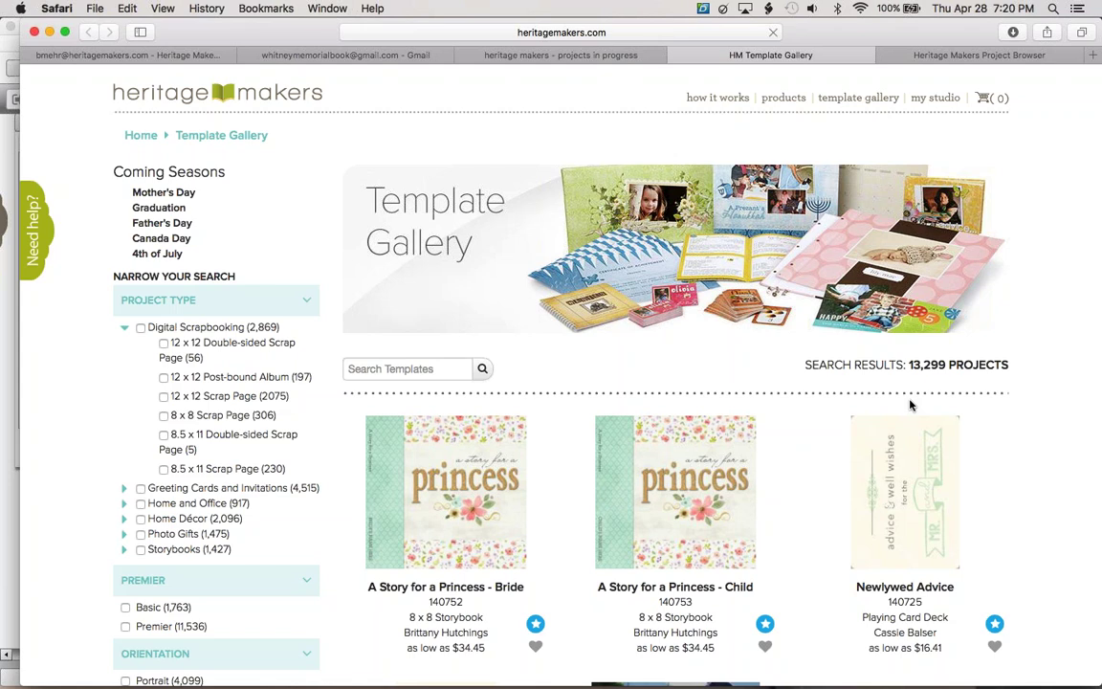
scroll(508, 373, "down", 20)
scroll(507, 373, "down", 3)
scroll(303, 326, "up", 7)
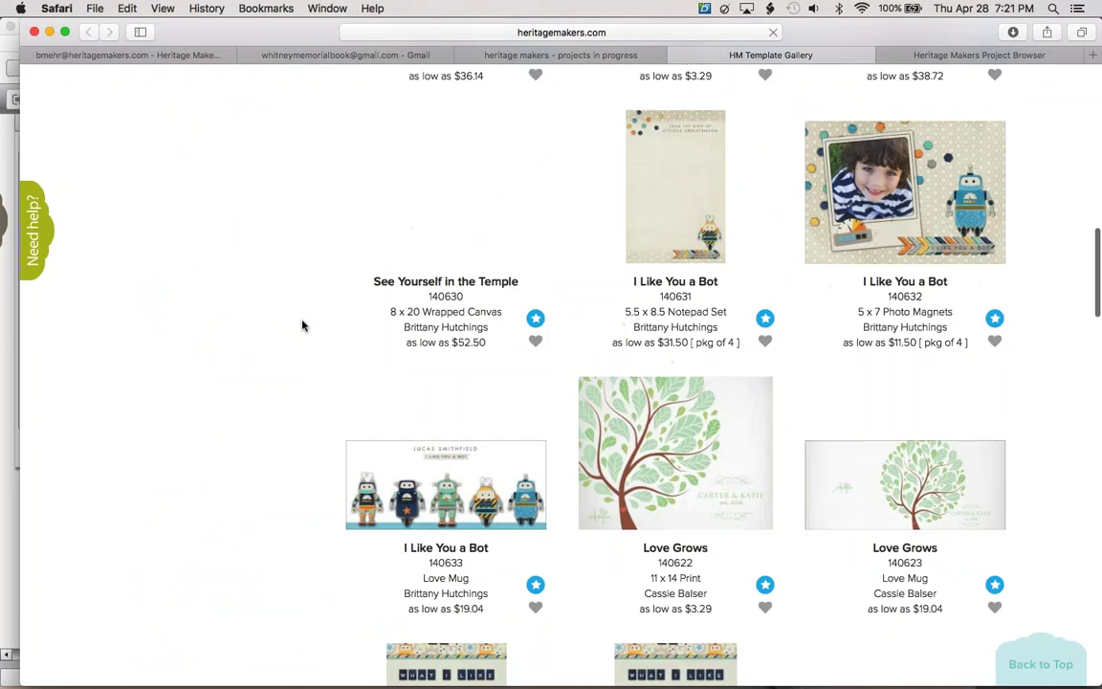
scroll(302, 325, "up", 12)
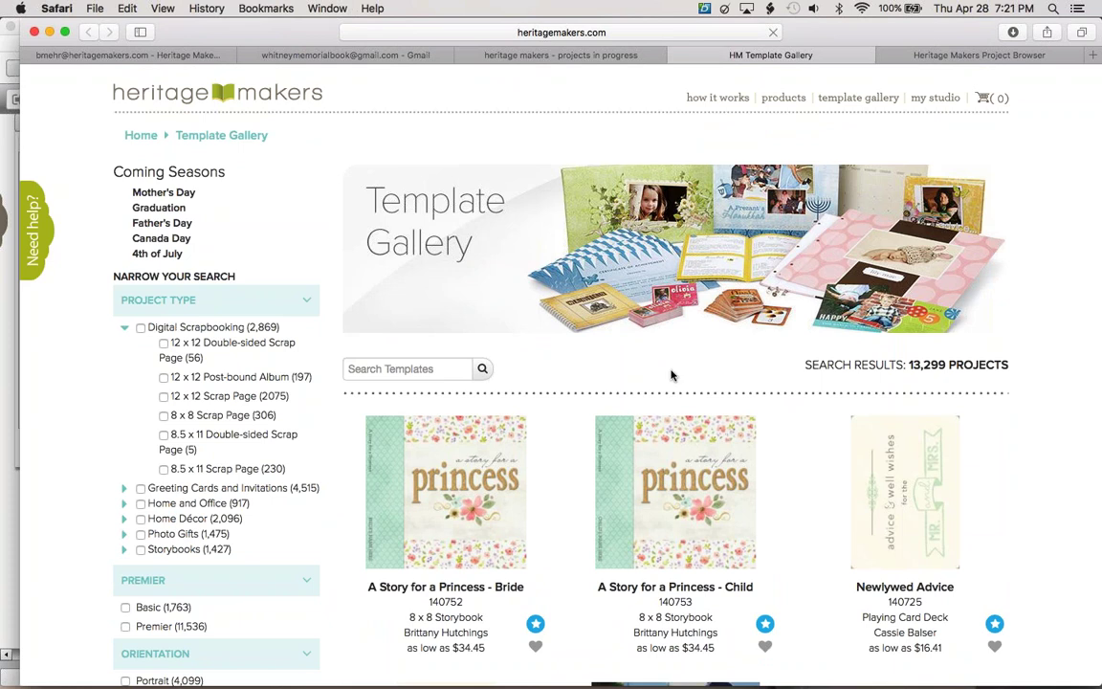
scroll(672, 376, "down", 20)
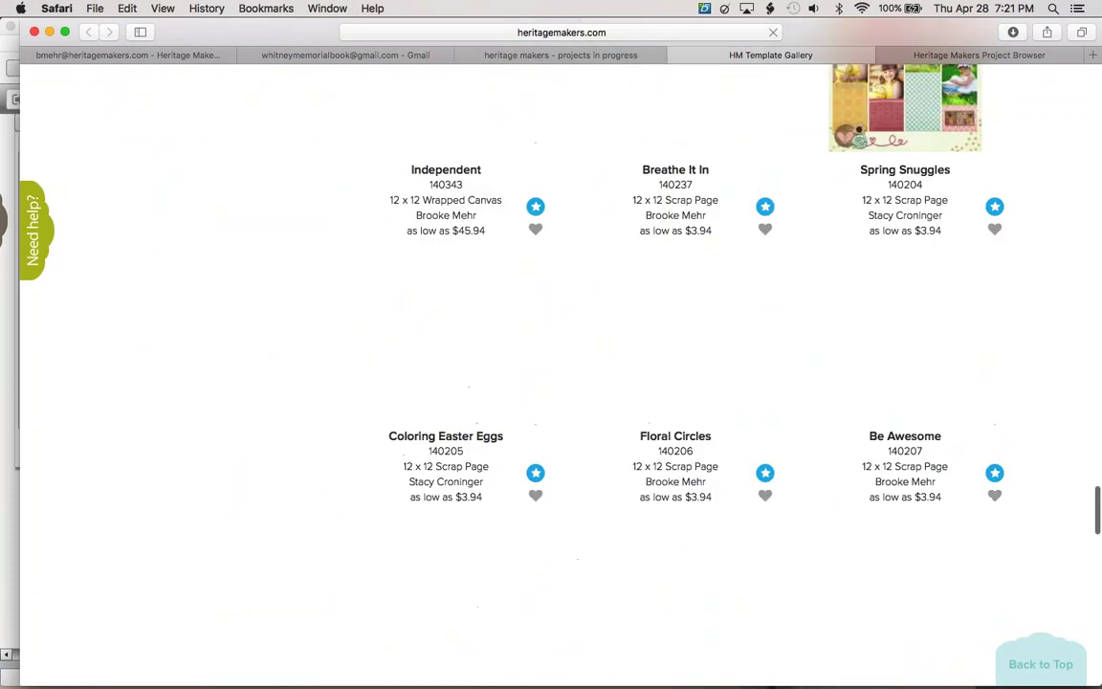
scroll(672, 375, "down", 5)
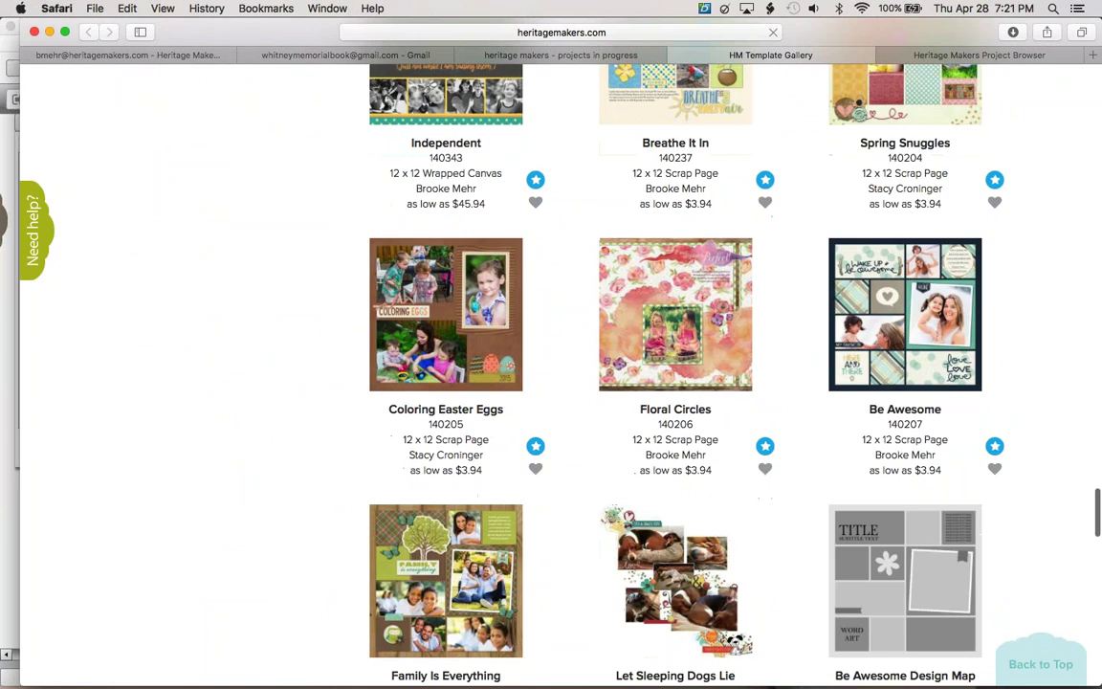
scroll(561, 364, "down", 3)
scroll(560, 373, "down", 20)
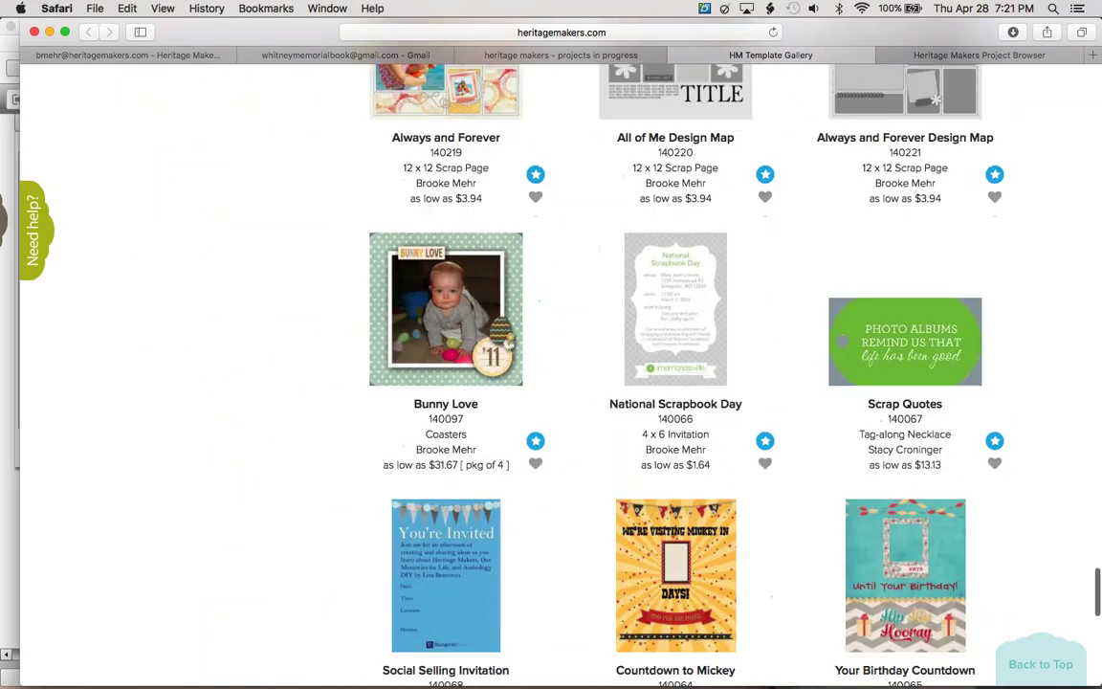
scroll(561, 373, "up", 20)
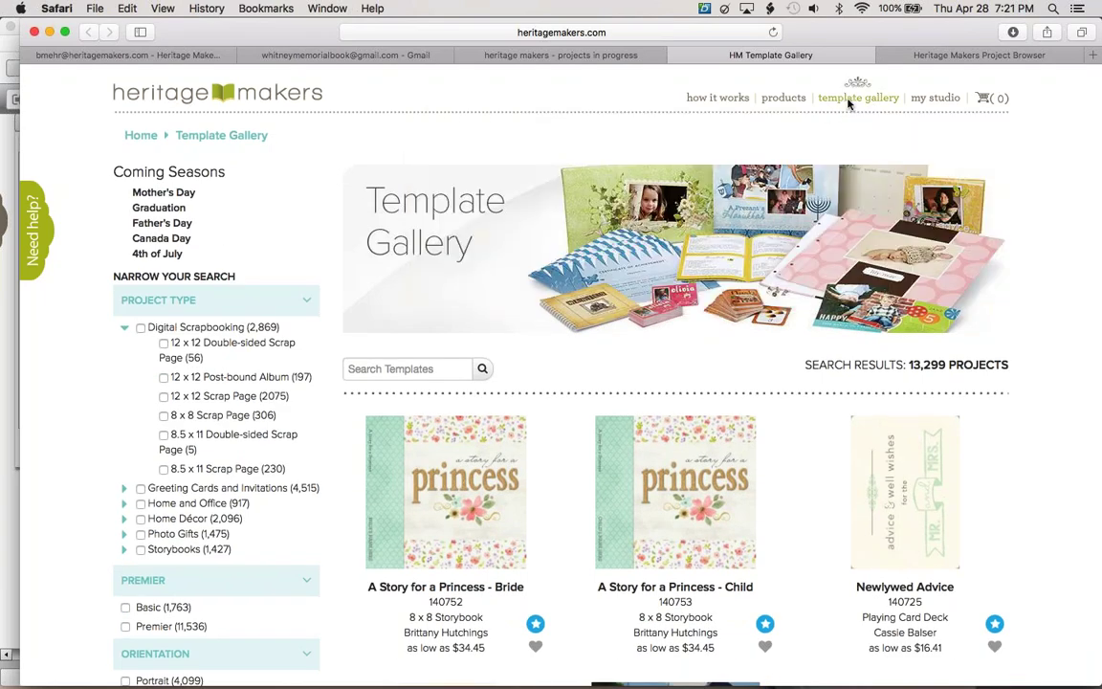
Filter the gallery to Wedding templates and scroll to the Wreath of Love 11.5 x 8.5 Storybook
mouse_move(842, 104)
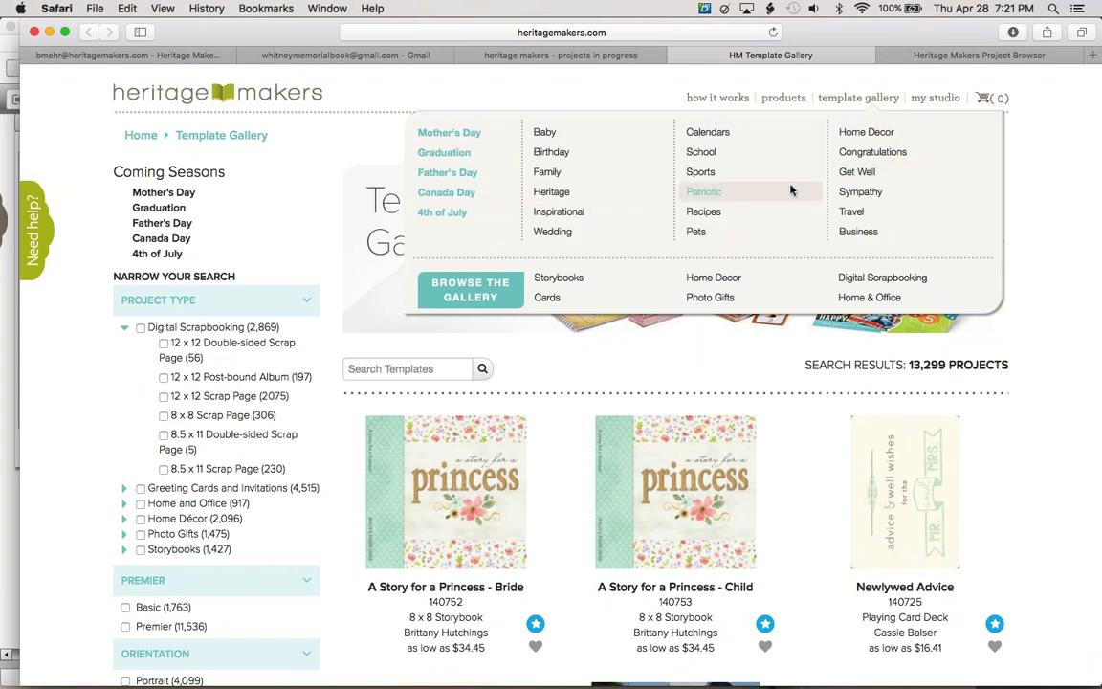
left_click(555, 231)
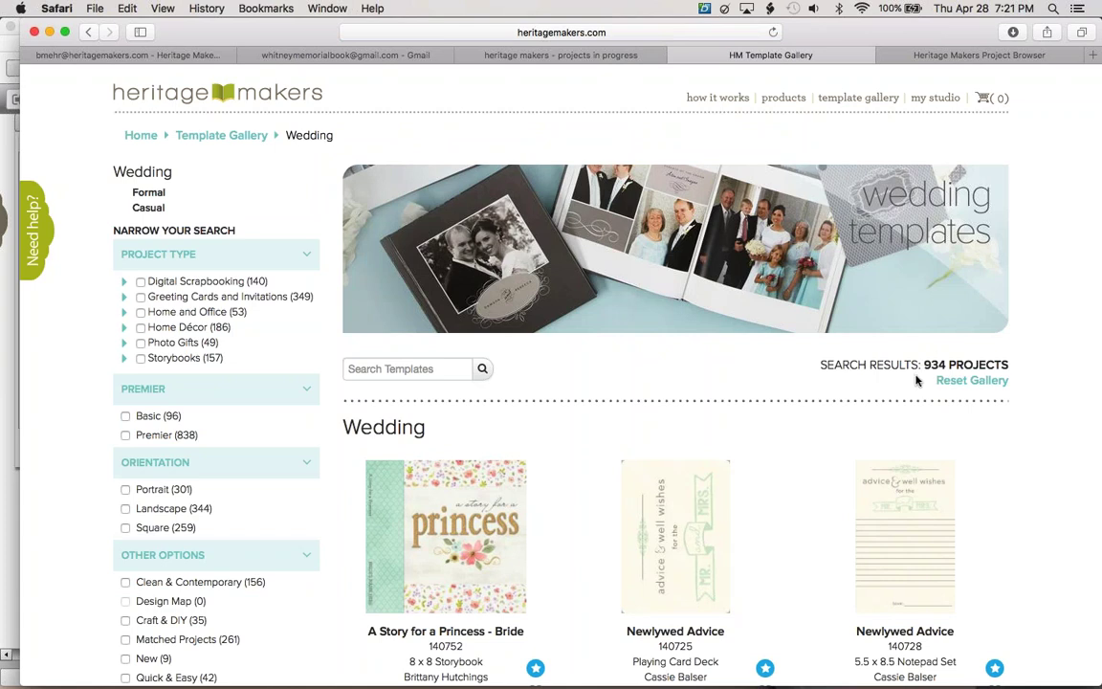
scroll(825, 387, "down", 1)
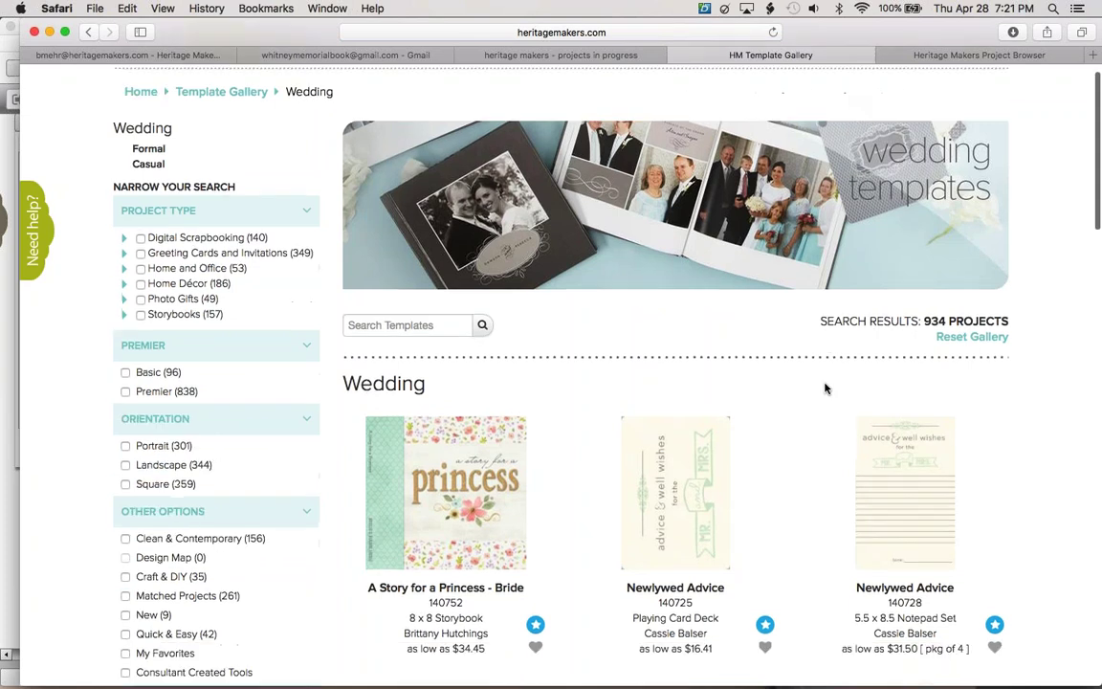
scroll(826, 387, "down", 10)
scroll(827, 387, "down", 20)
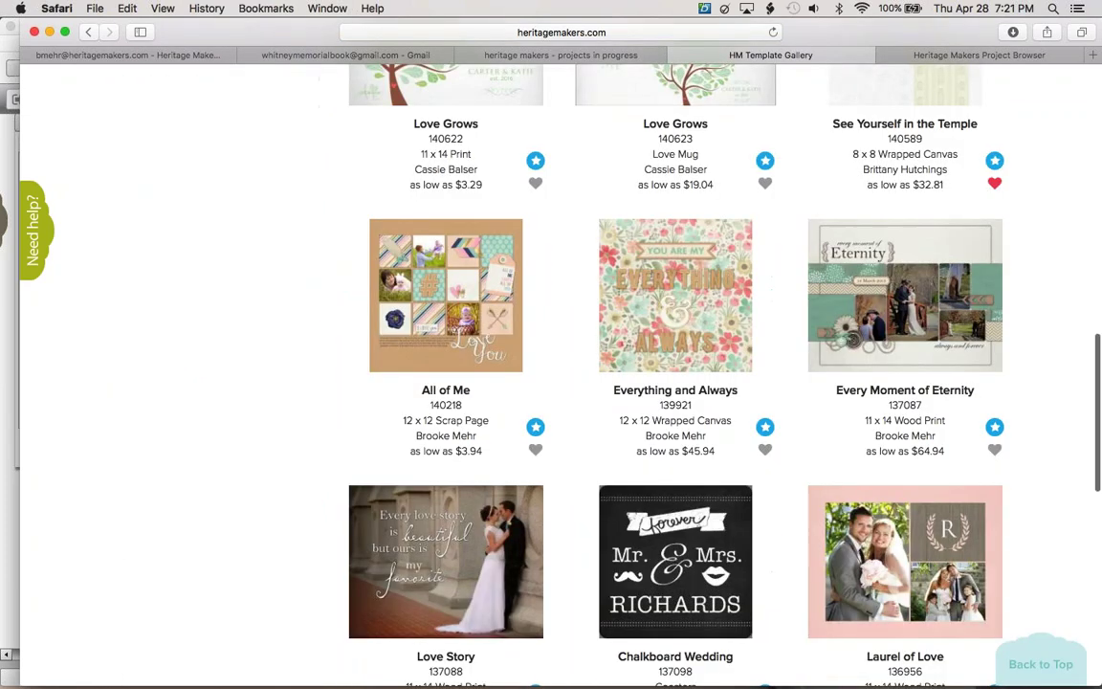
scroll(669, 383, "up", 10)
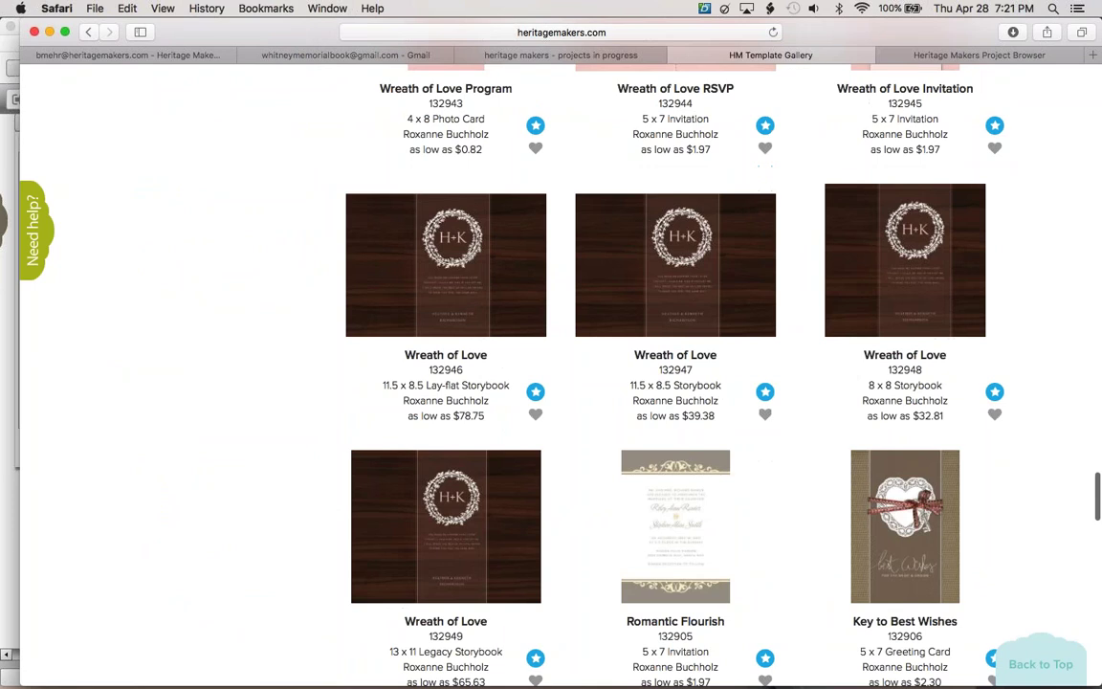
scroll(670, 382, "down", 7)
scroll(771, 407, "down", 10)
scroll(770, 407, "down", 3)
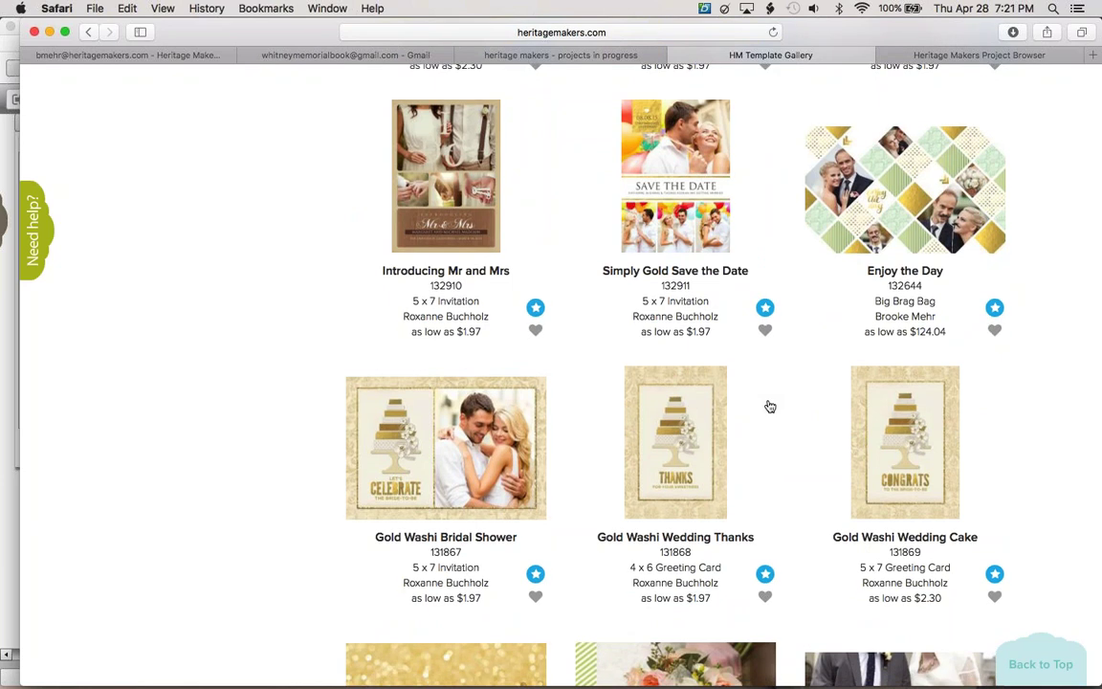
scroll(770, 407, "down", 5)
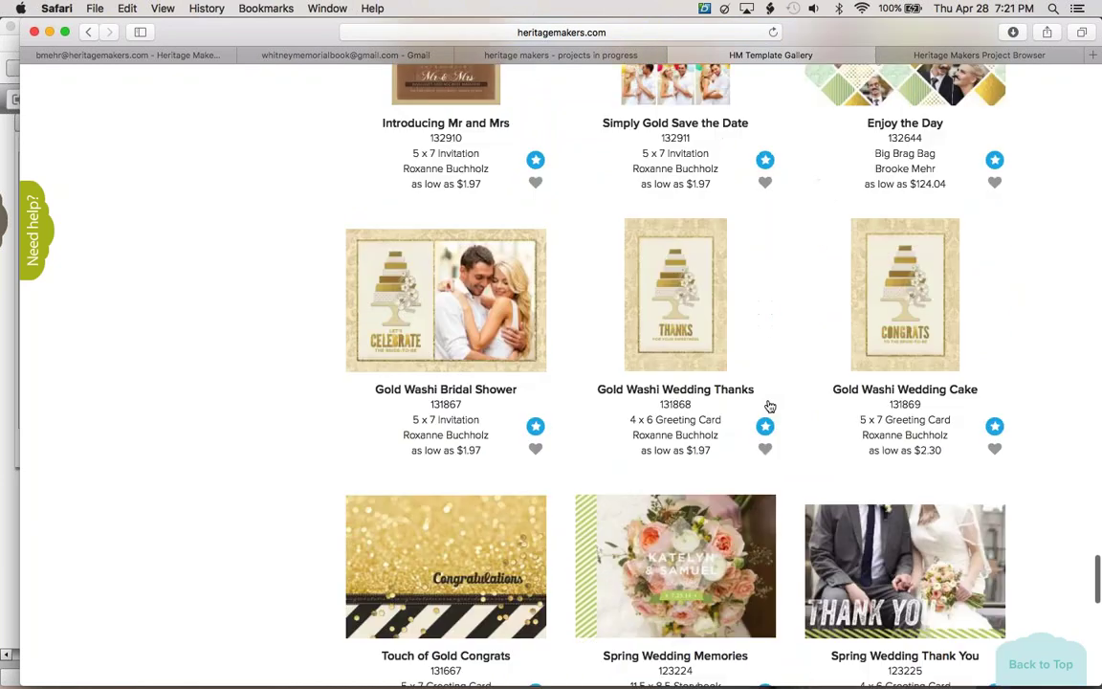
scroll(770, 406, "down", 12)
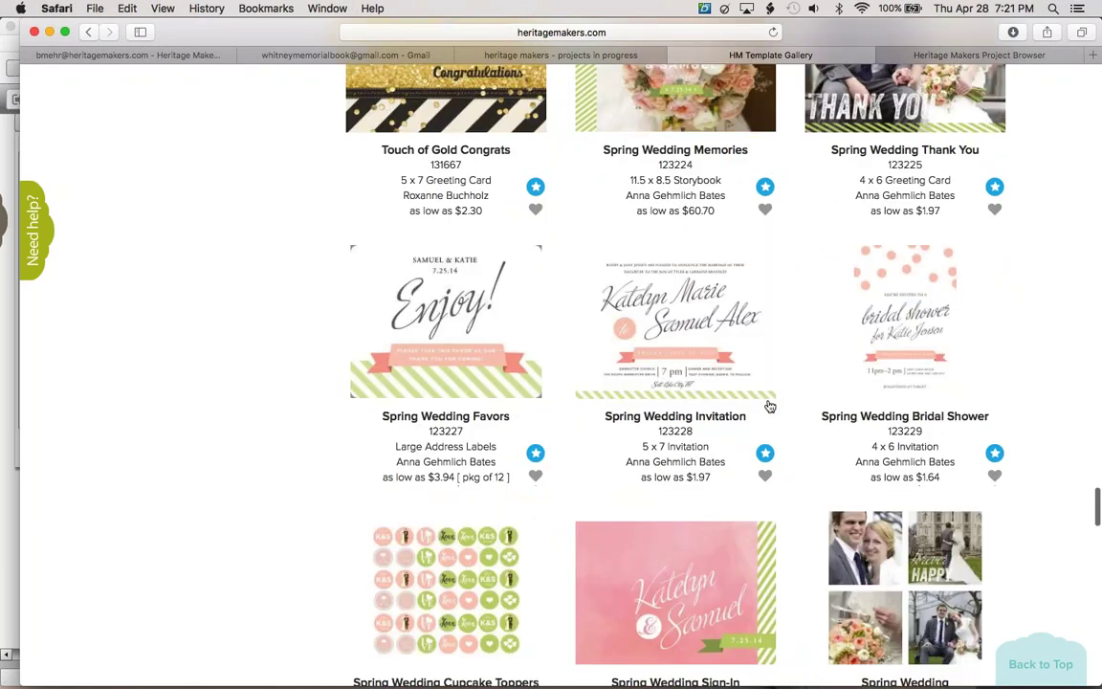
scroll(560, 383, "up", 20)
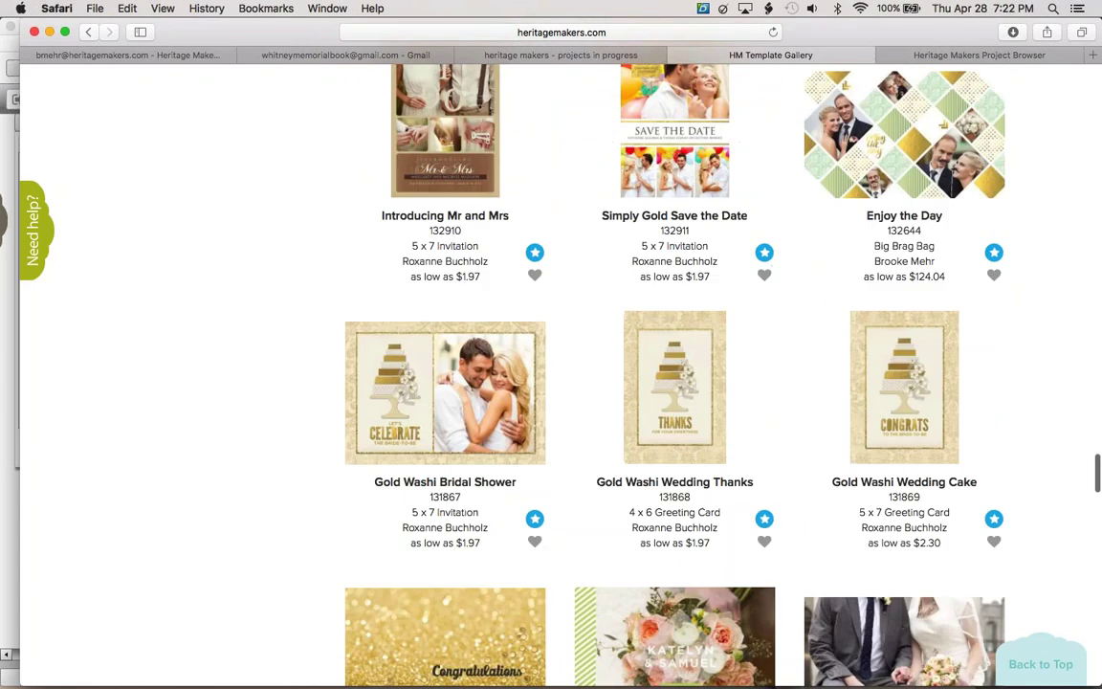
scroll(758, 401, "up", 15)
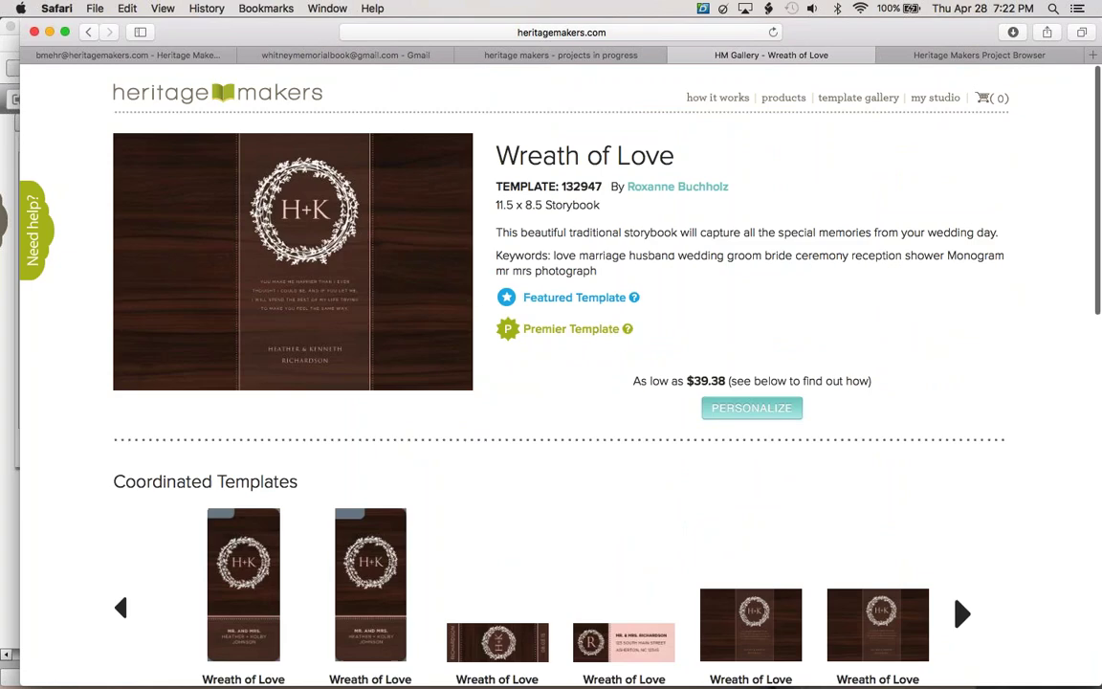
Preview the Wreath of Love storybook pages one by one up to page 7
left_click(402, 430)
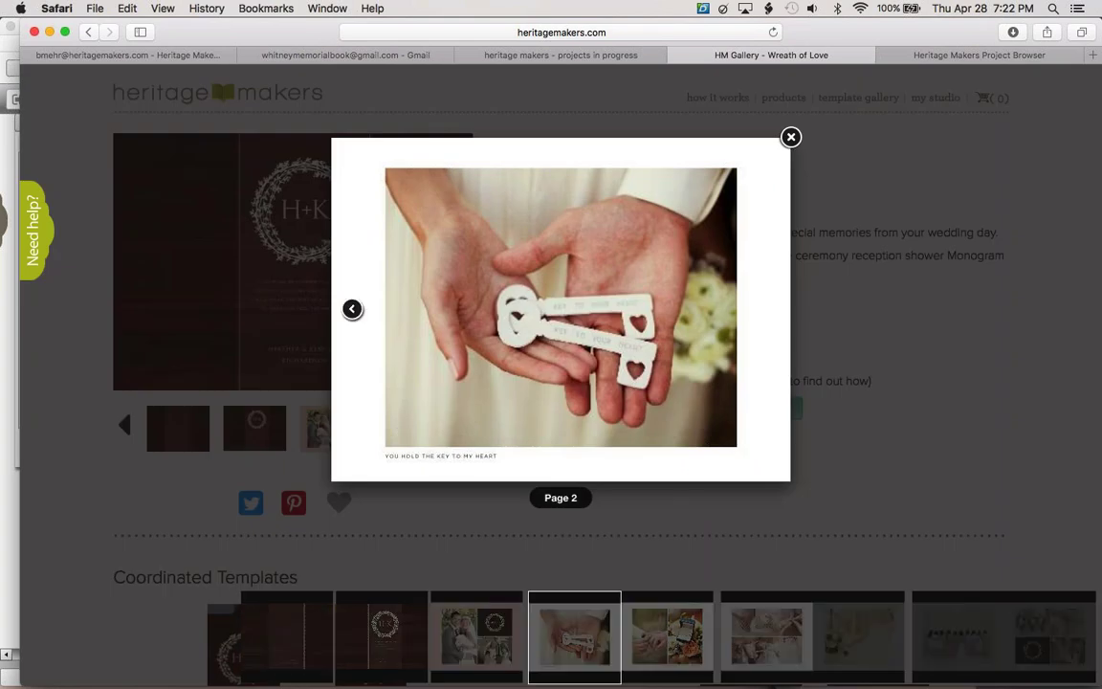
left_click(770, 311)
left_click(770, 310)
left_click(770, 310)
left_click(769, 309)
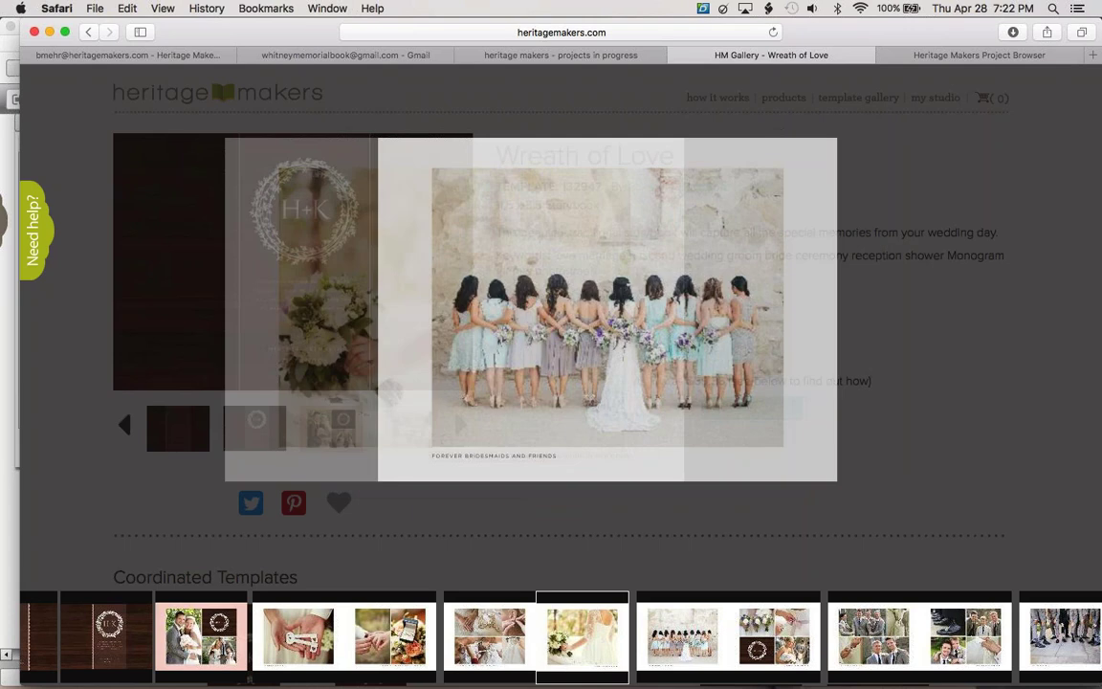
left_click(769, 309)
Close the preview, go back to the wedding results and close the gallery tab
left_click(906, 263)
left_click(89, 31)
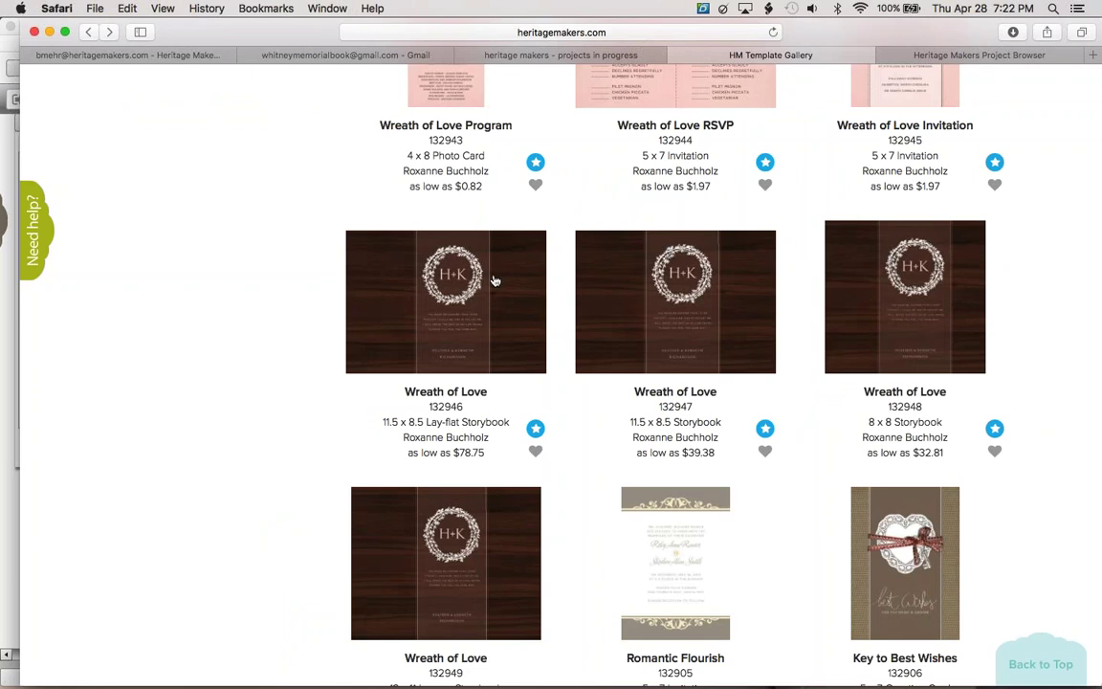
left_click(676, 55)
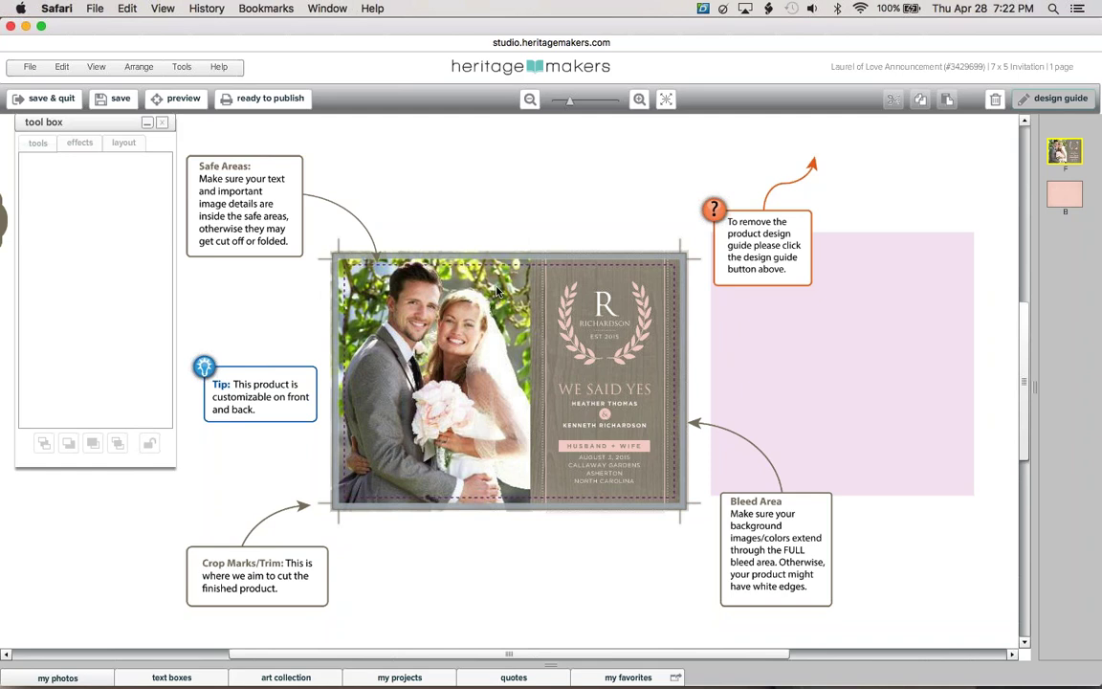
Replace the wedding couple photo with the older woman's portrait, hide the design guides and zoom to fit
left_click(384, 385)
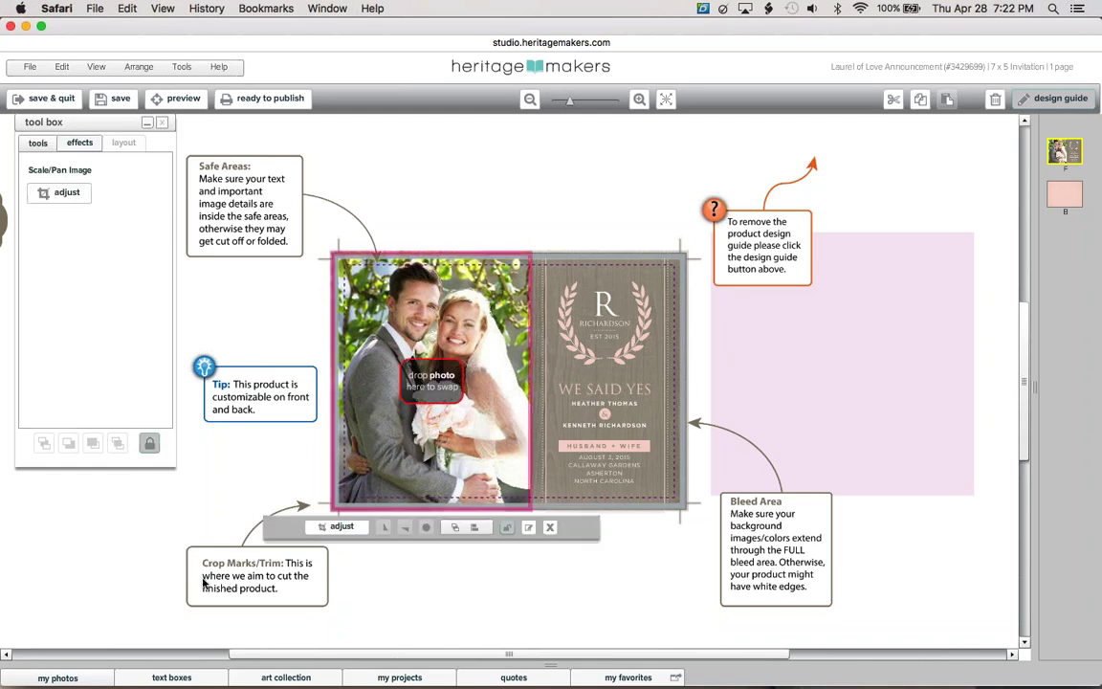
left_click(59, 677)
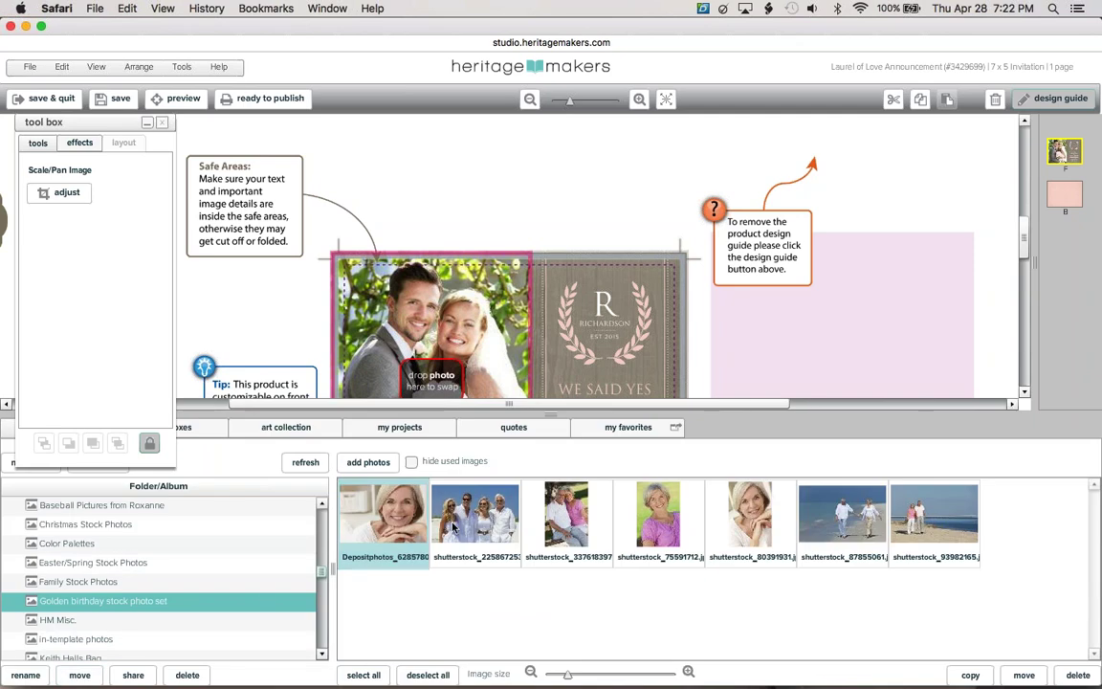
left_click_drag(723, 528, 441, 392)
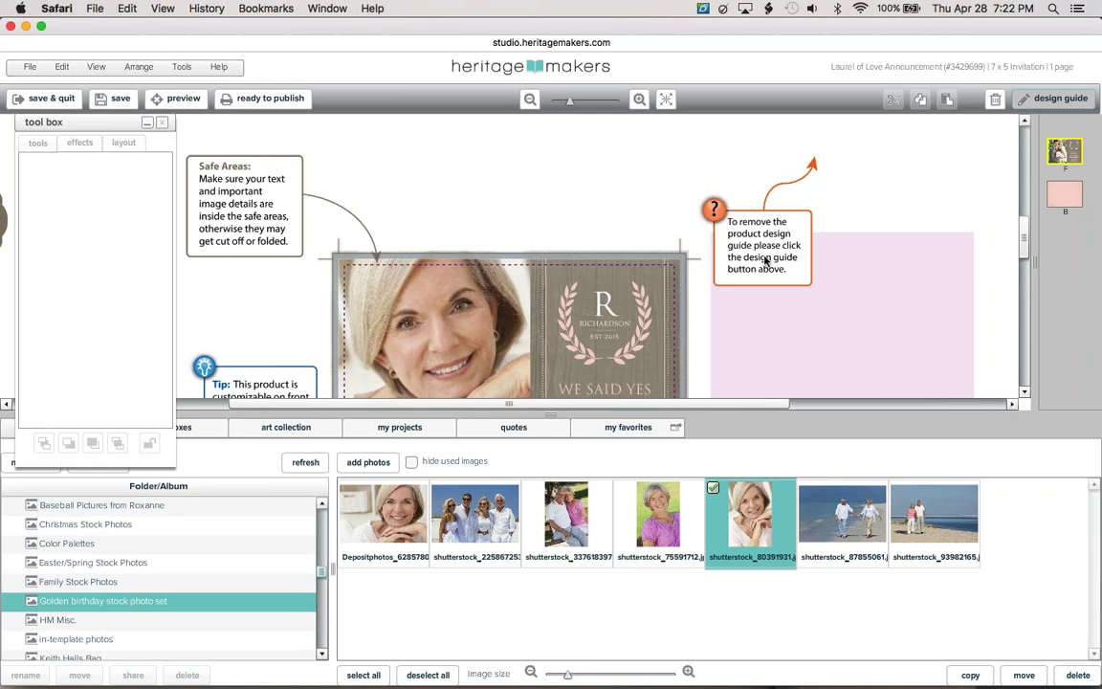
left_click(1035, 103)
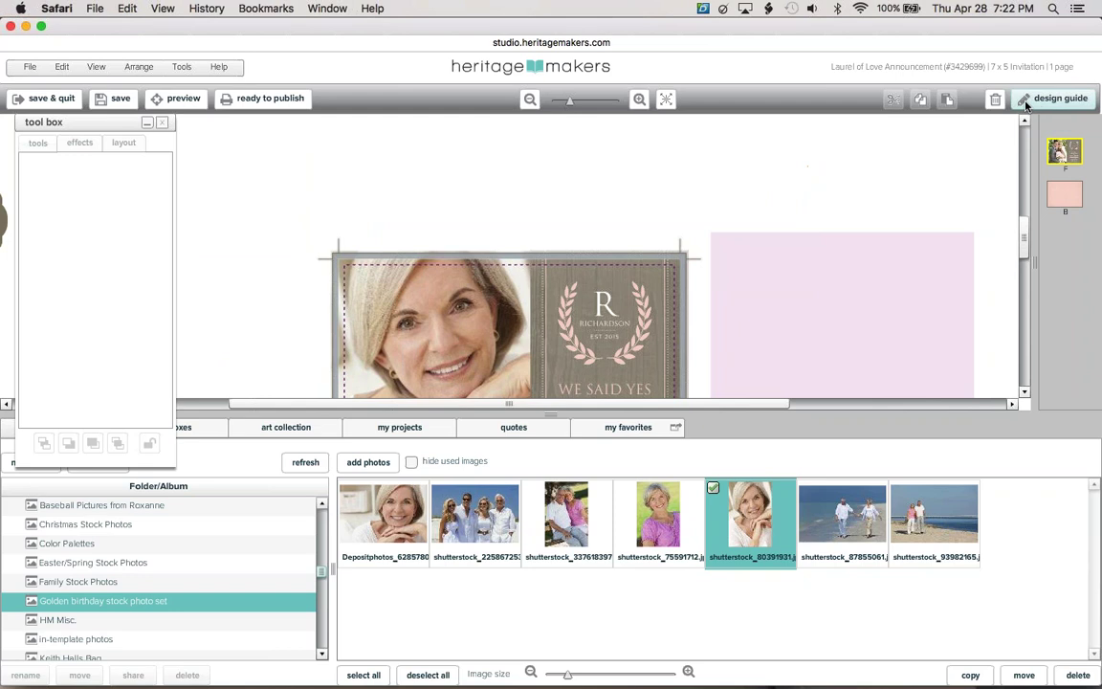
left_click(667, 99)
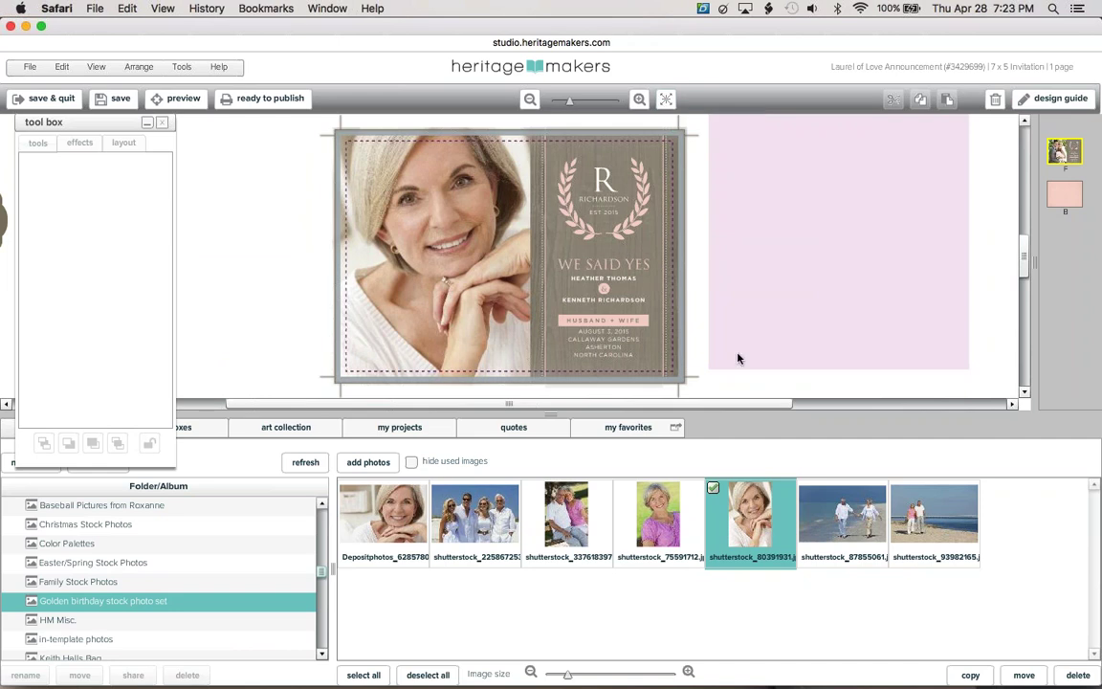
Try the green-background portrait, restore the original smiling portrait, and slide the pink panel onto the card
left_click(499, 334)
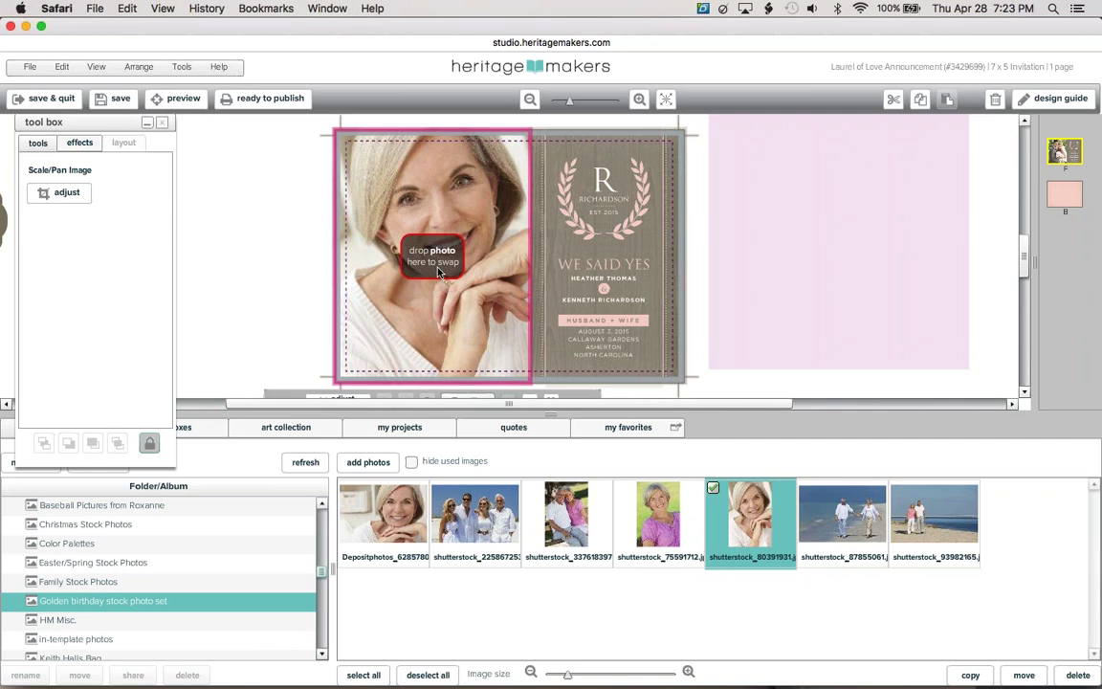
left_click_drag(659, 514, 430, 264)
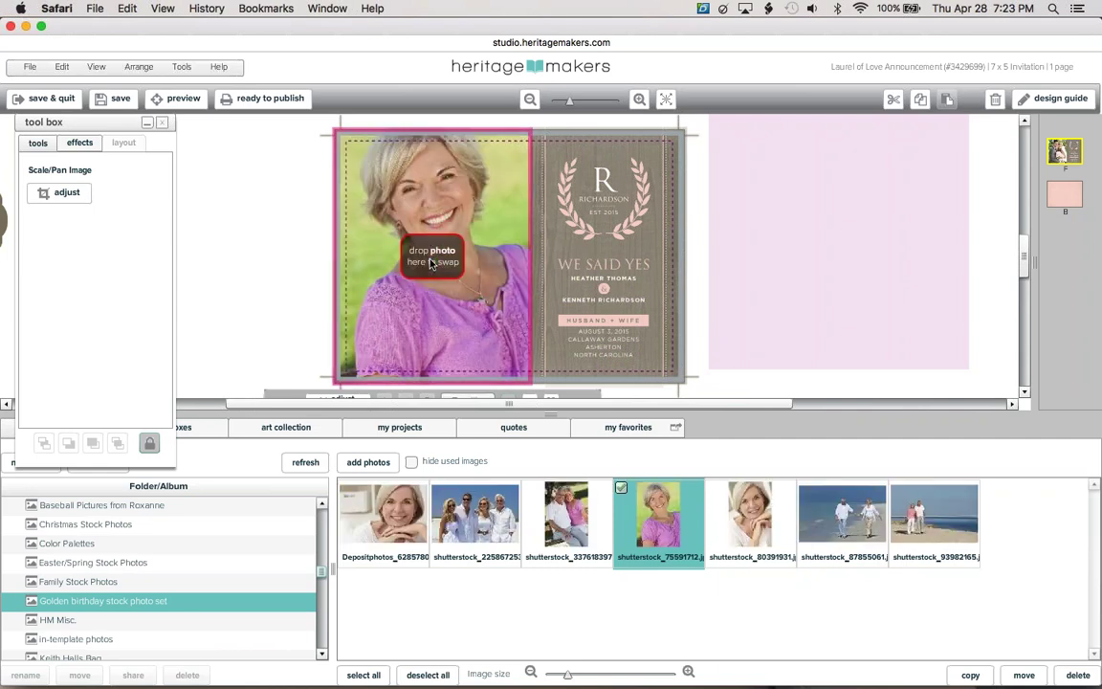
left_click(797, 239)
mouse_move(768, 253)
left_mouse_down()
mouse_move(593, 264)
mouse_move(773, 242)
mouse_move(761, 244)
left_mouse_up()
left_click(436, 343)
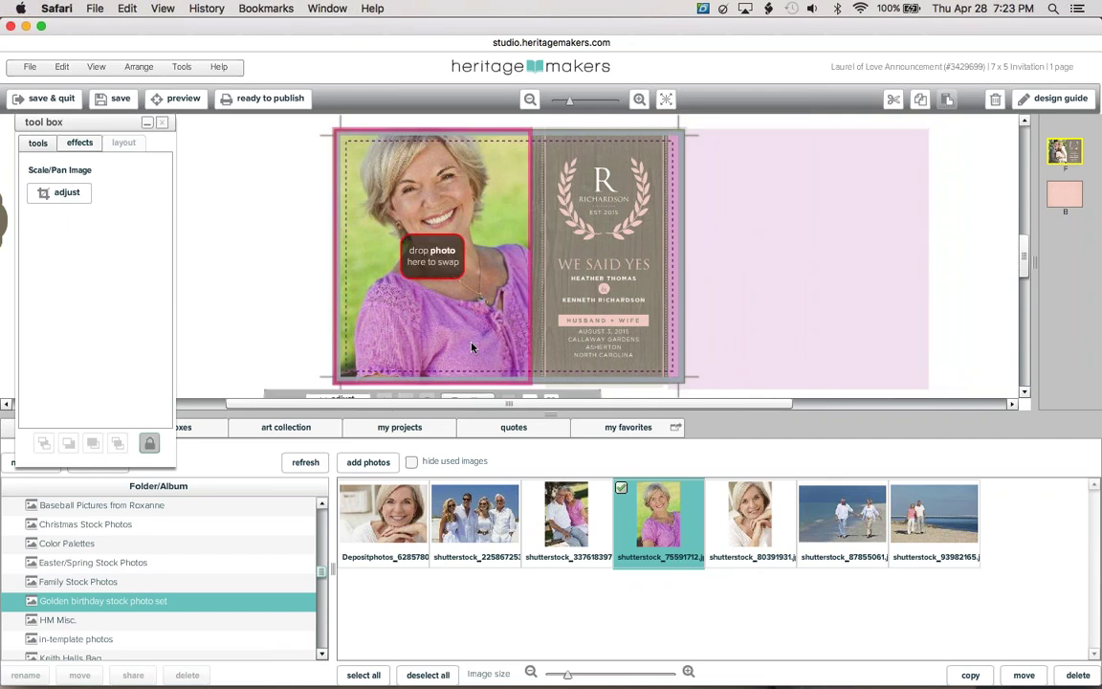
left_click_drag(750, 517, 427, 251)
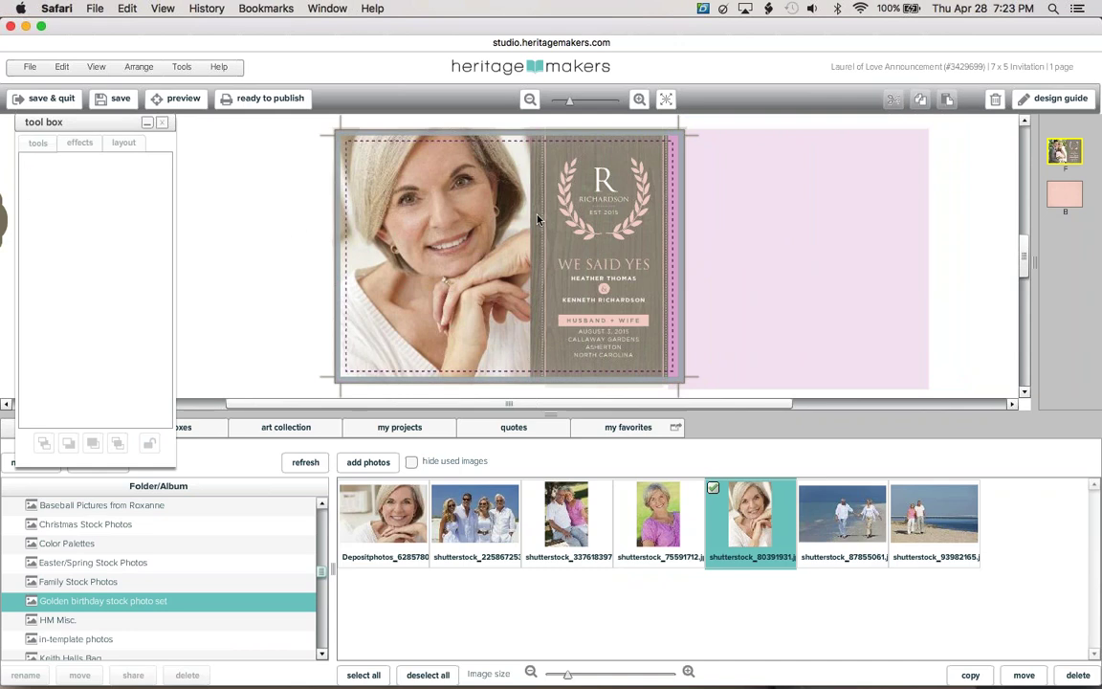
left_click_drag(720, 244, 577, 236)
Use Adjust to pan the portrait slightly lower within its frame
left_click(487, 225)
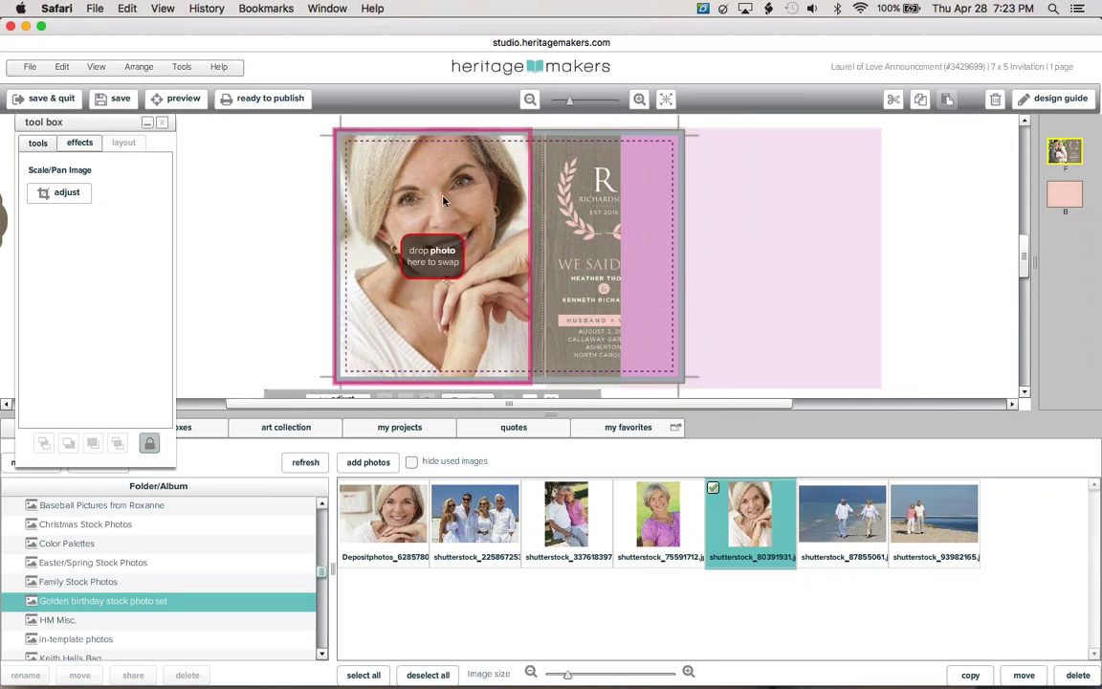
left_click(72, 192)
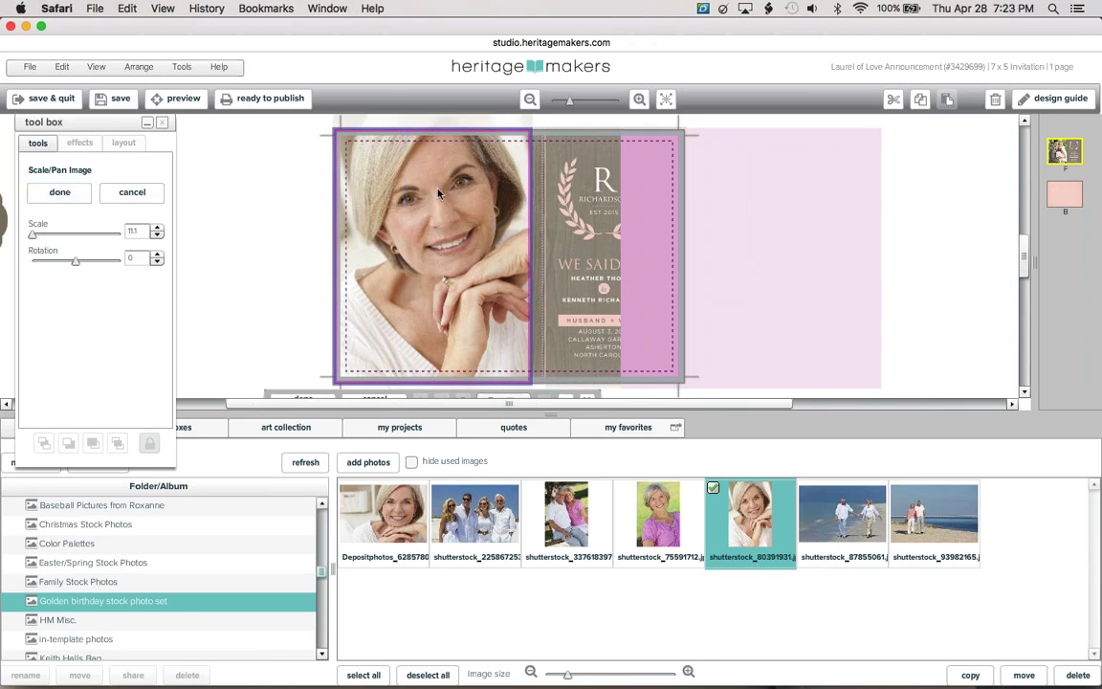
left_click_drag(438, 197, 436, 220)
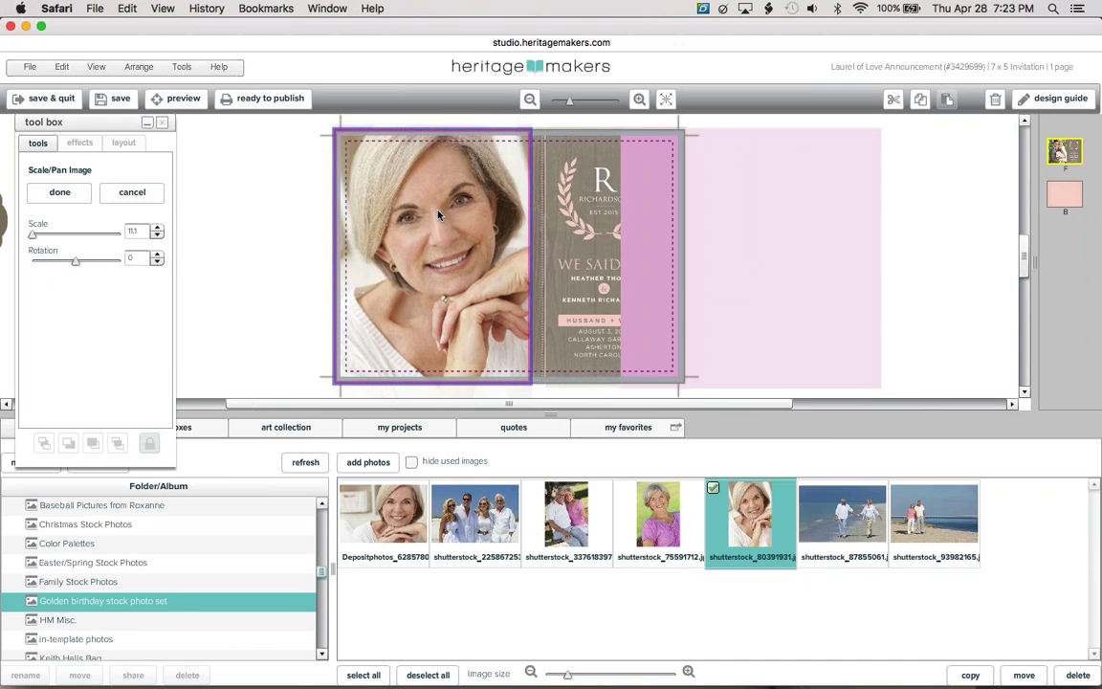
left_click(285, 234)
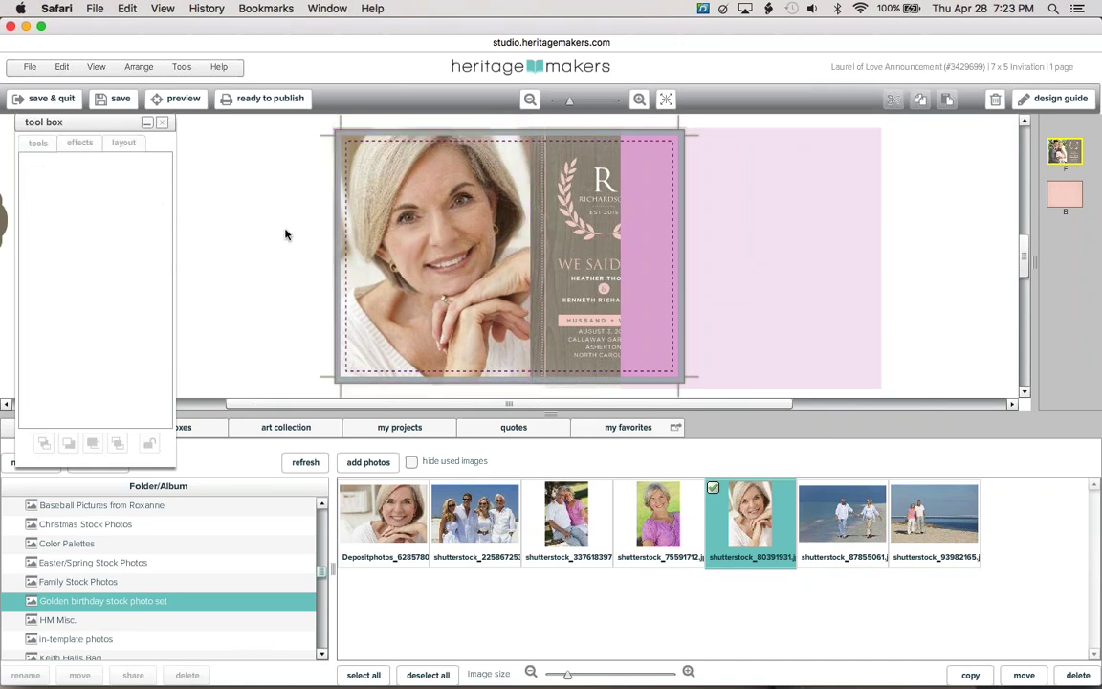
left_click(438, 275)
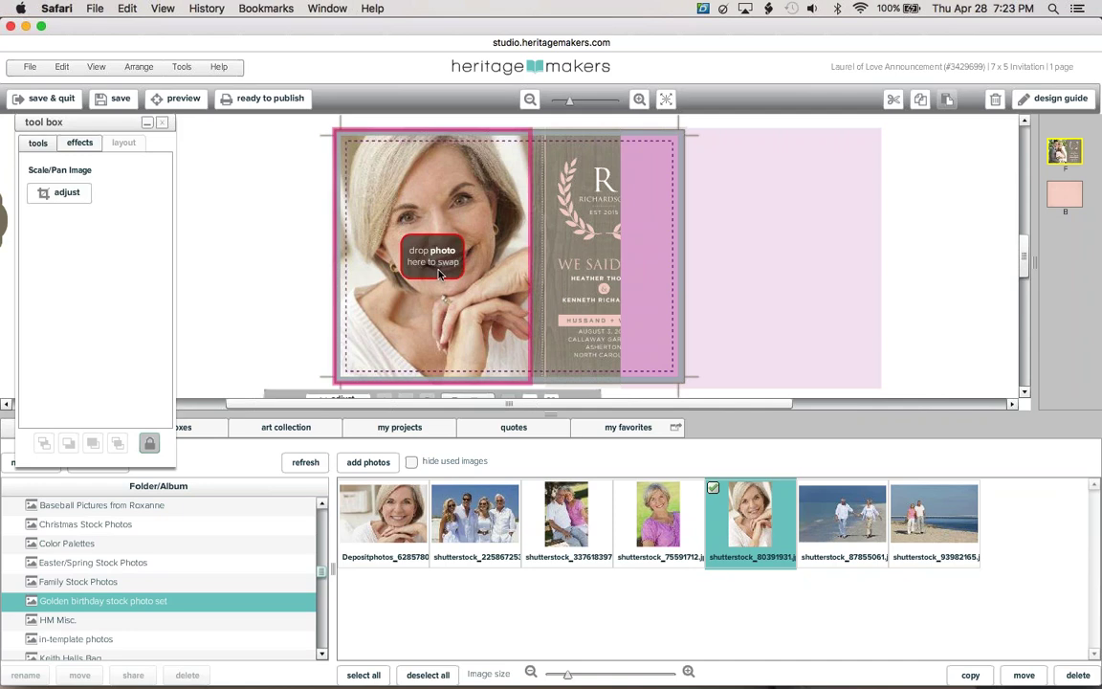
left_click(581, 236)
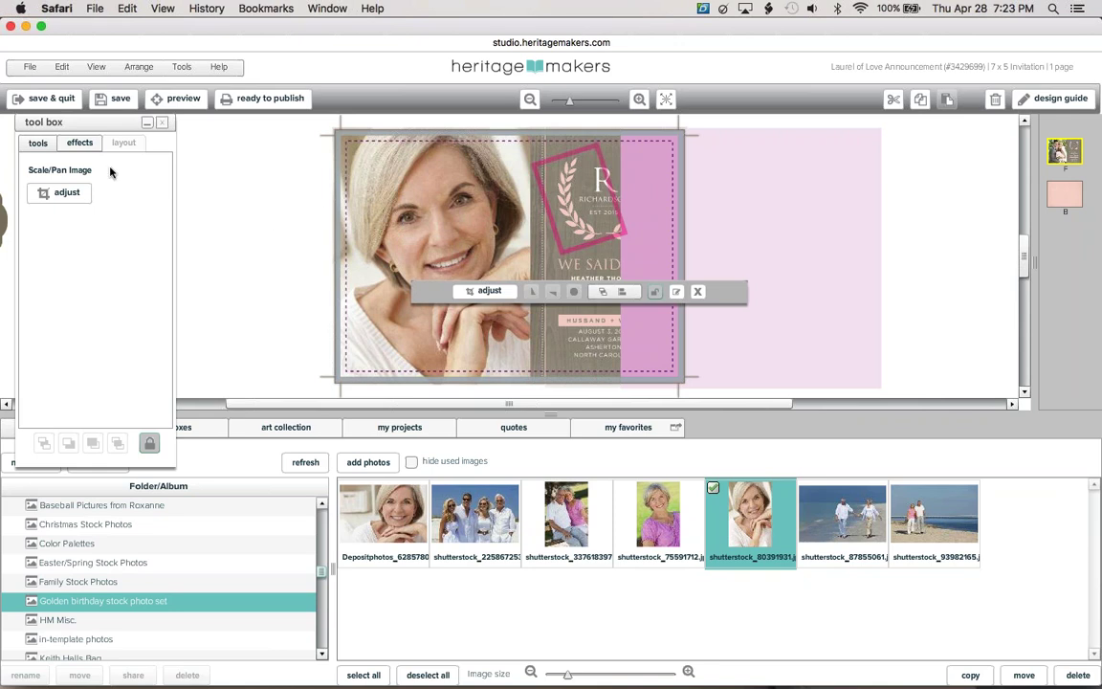
Fill the laurel wreath with the pink sampled from the panel, then move the panel back beside the card
left_click(79, 143)
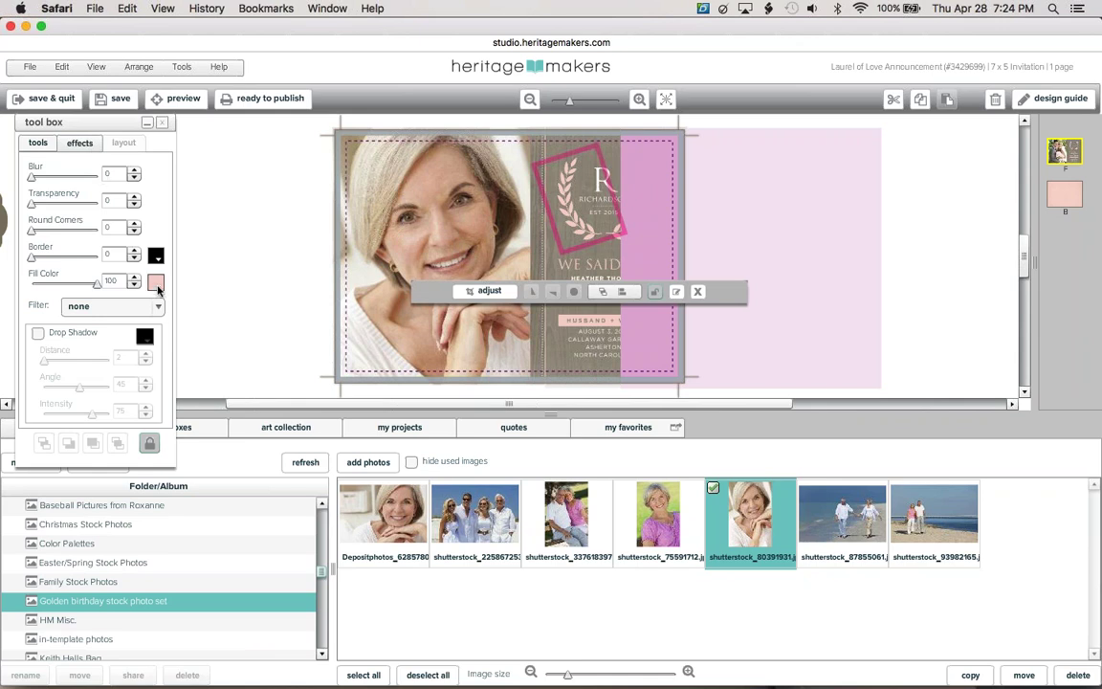
left_click(156, 282)
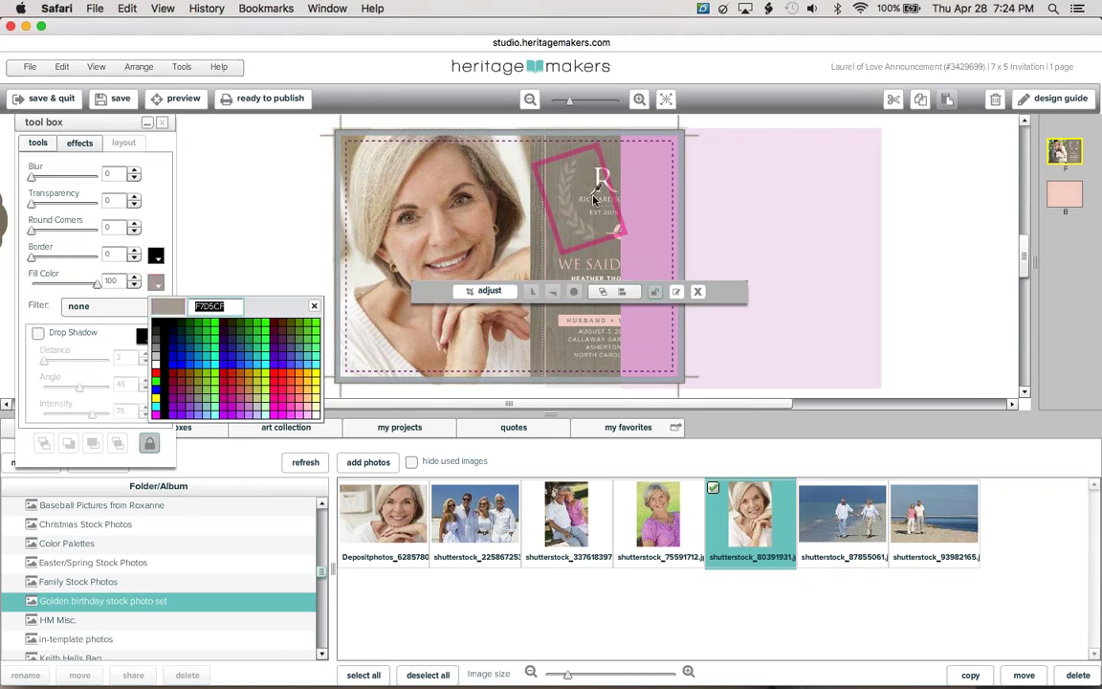
left_click(647, 203)
left_click_drag(681, 207, 777, 208)
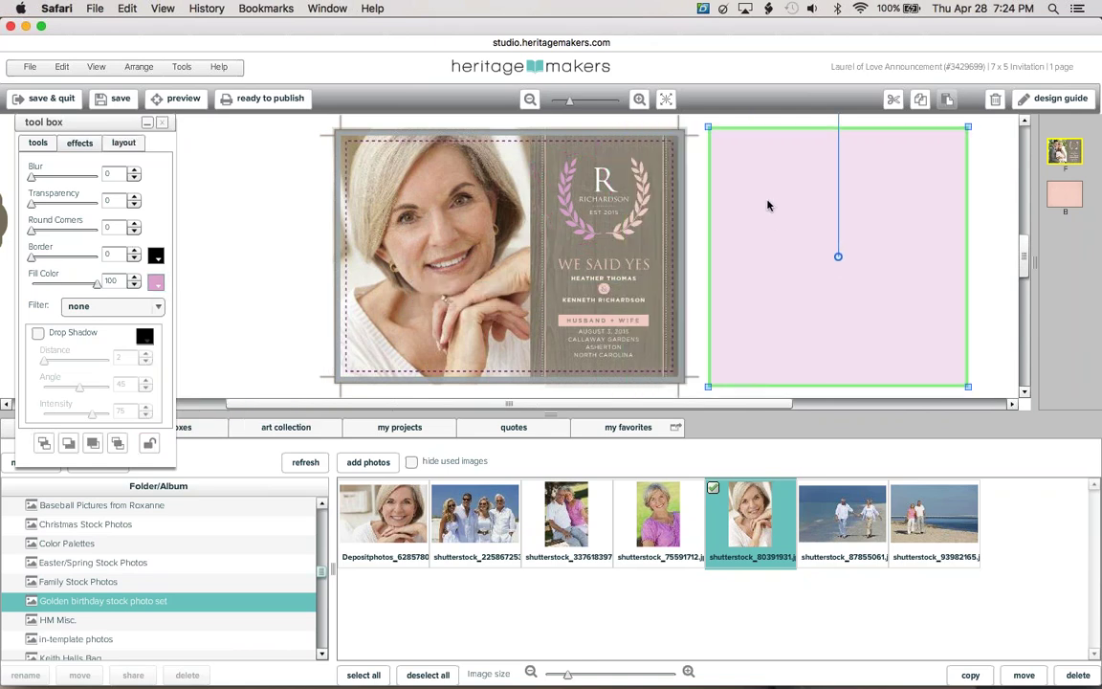
left_click(563, 211)
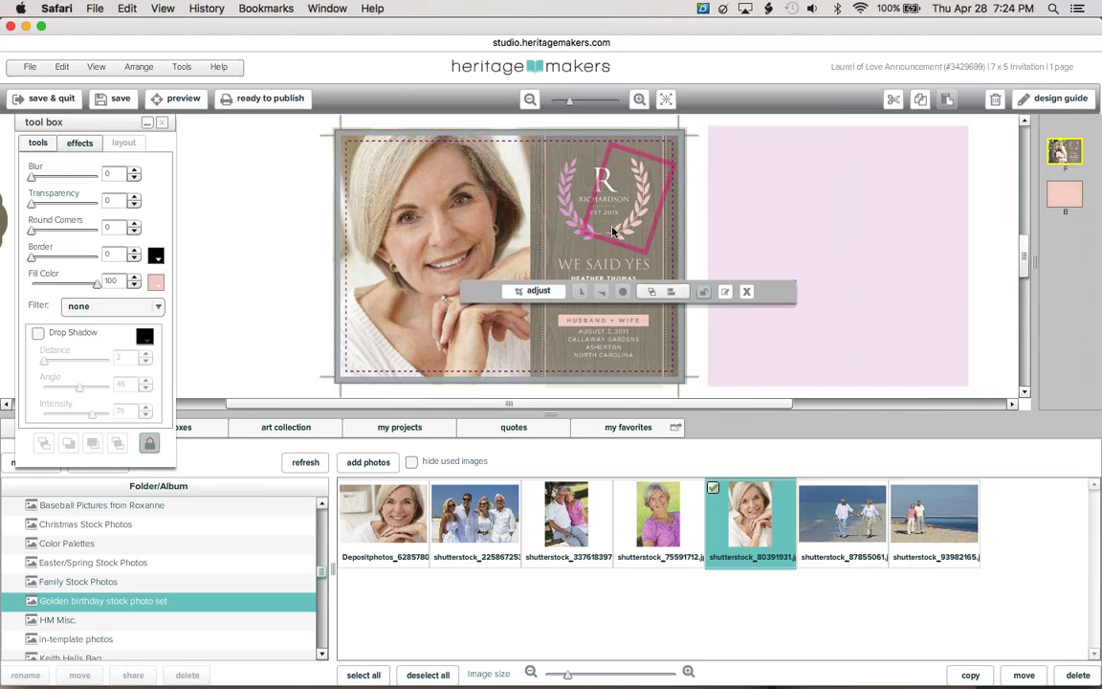
left_click(156, 282)
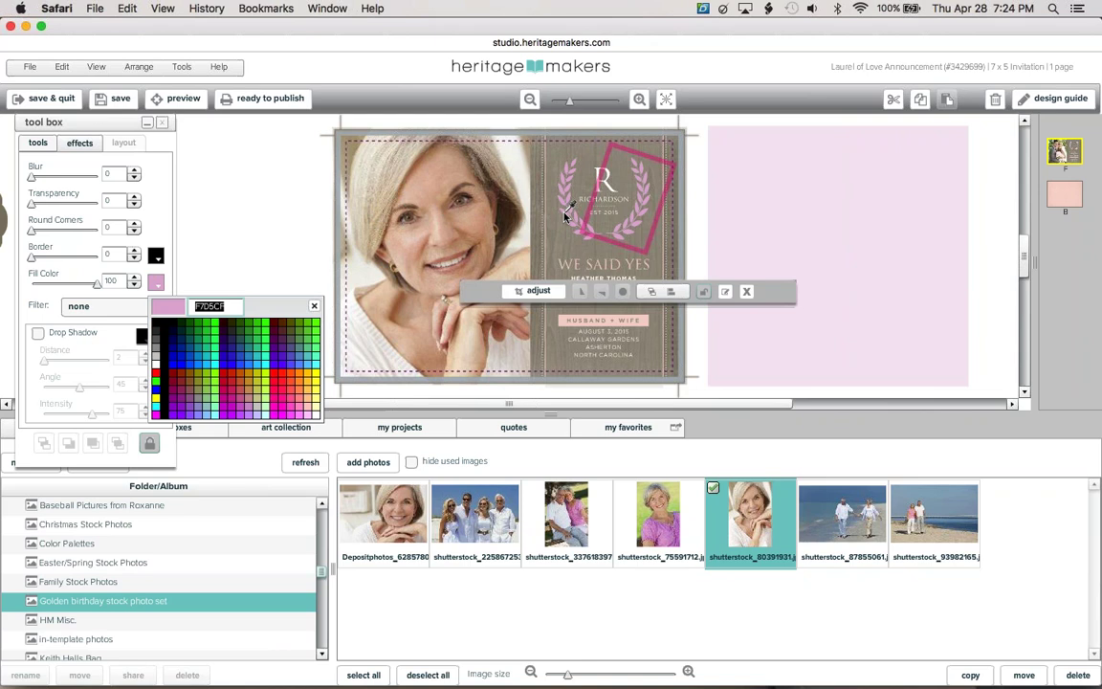
left_click(564, 216)
left_click_drag(512, 415, 512, 418)
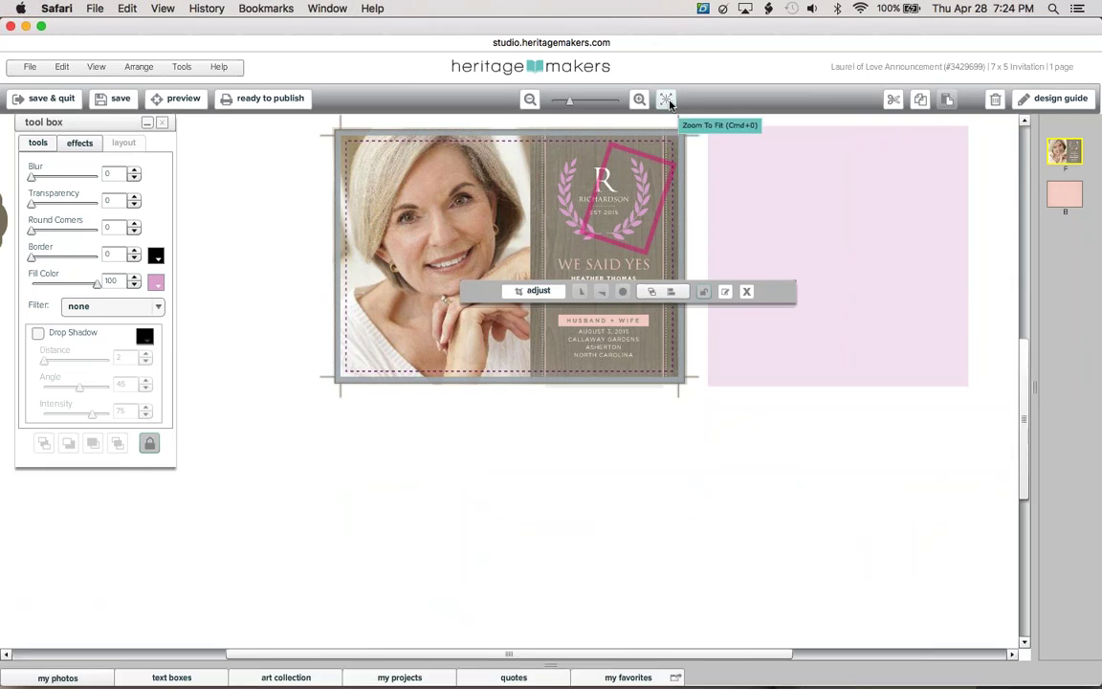
Zoom the card to fill the canvas and give the right text panel a pink border
left_click(668, 102)
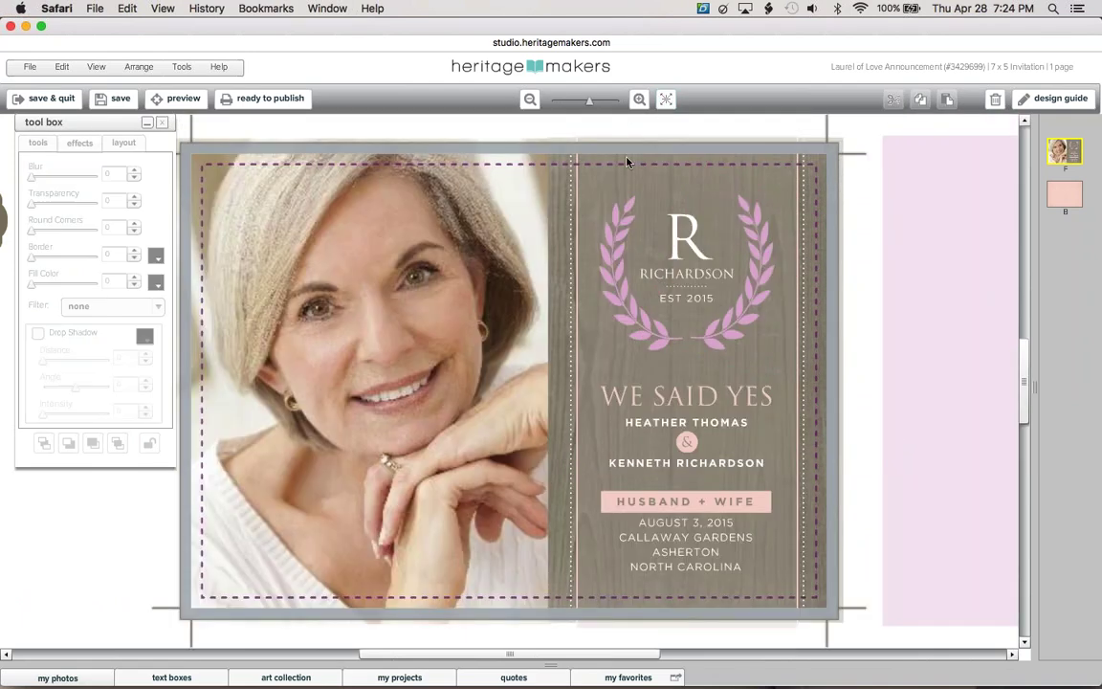
left_click(610, 194)
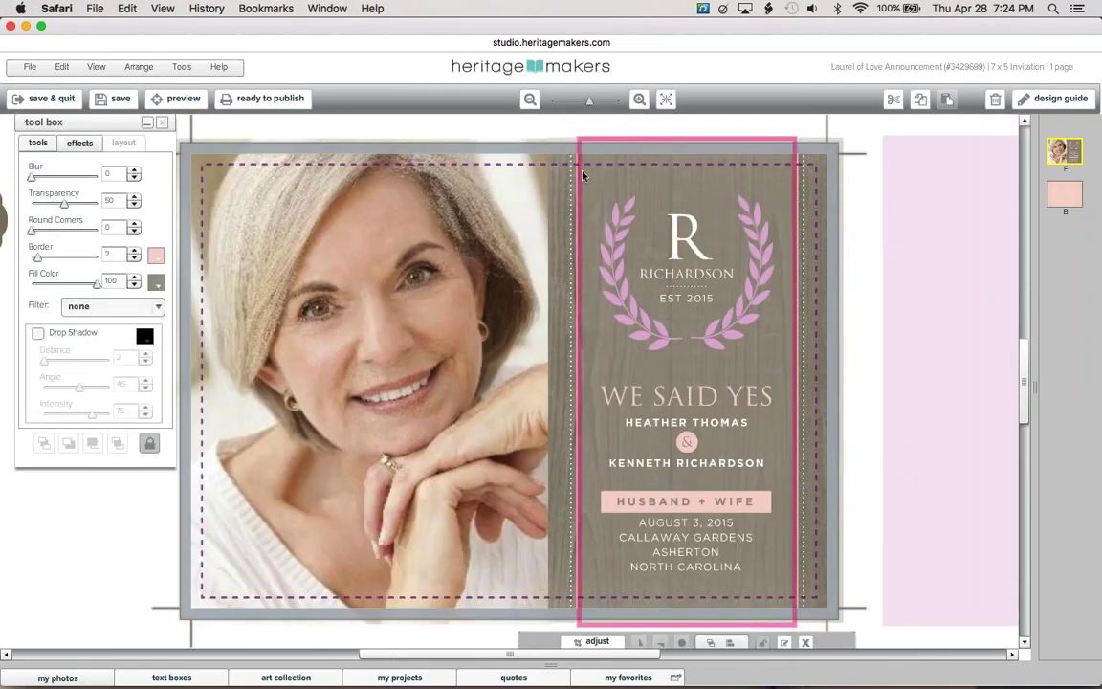
left_click(546, 145)
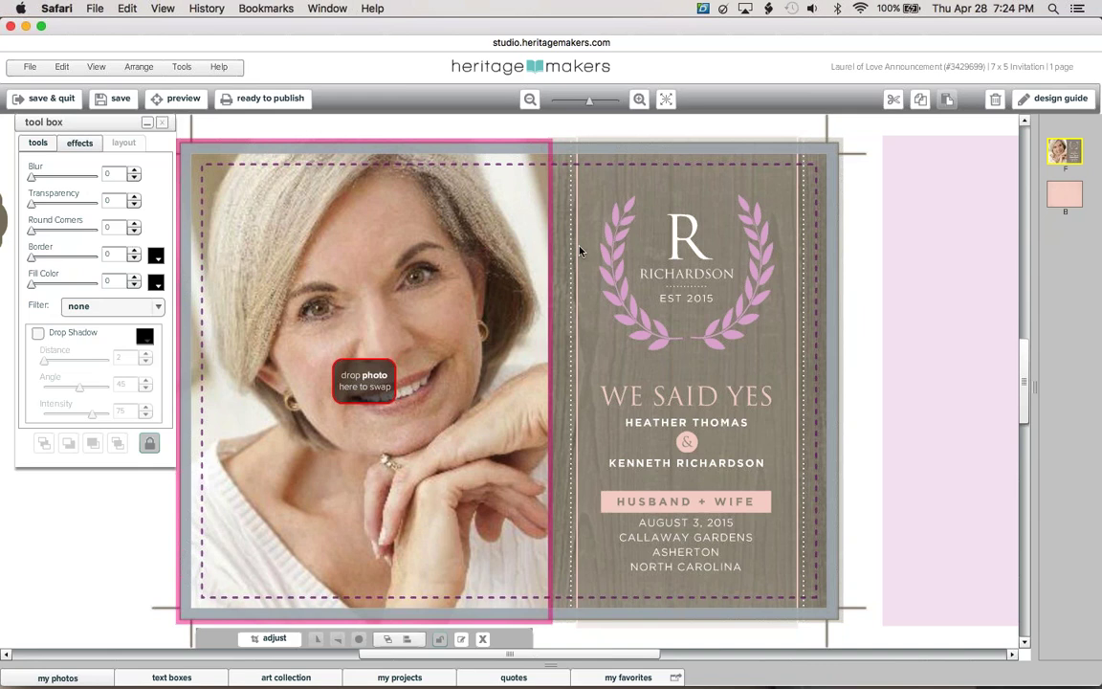
left_click(620, 177)
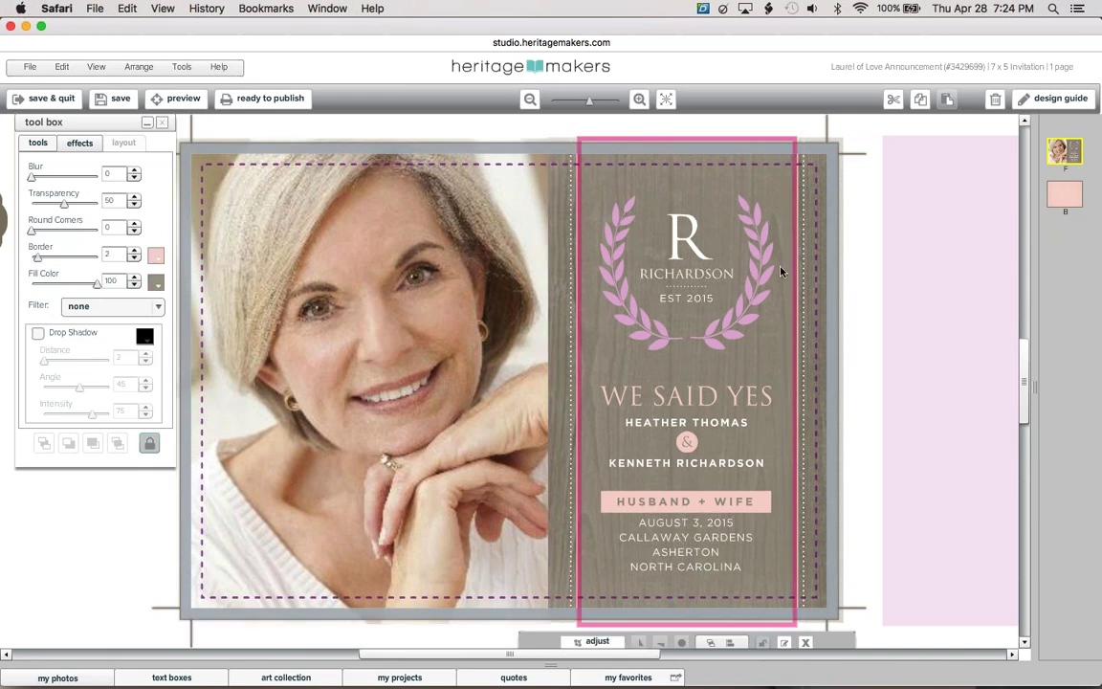
left_click(157, 258)
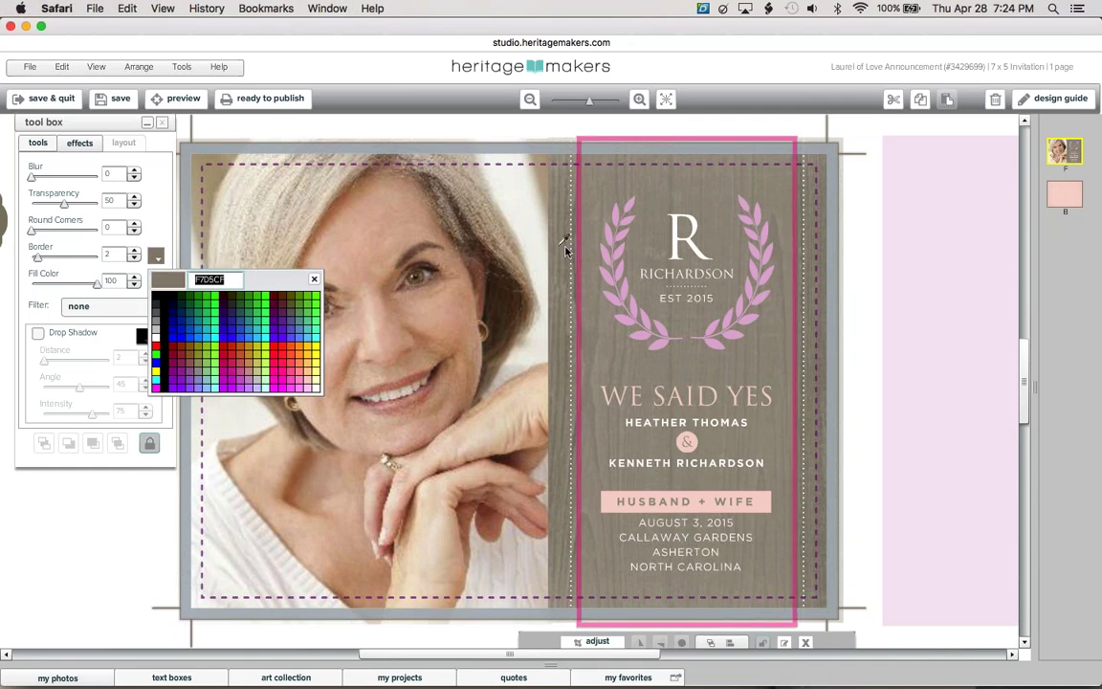
left_click(632, 317)
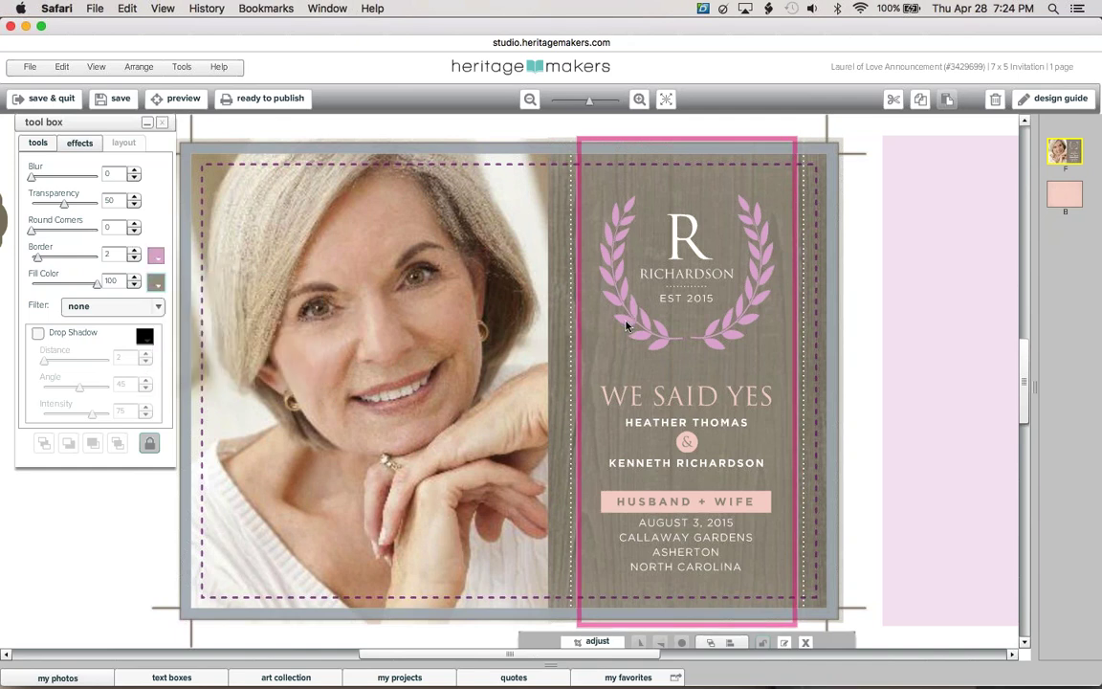
Make WE SAID YES pink and fill the HUSBAND + WIFE banner with the laurel's lilac
left_click(646, 402)
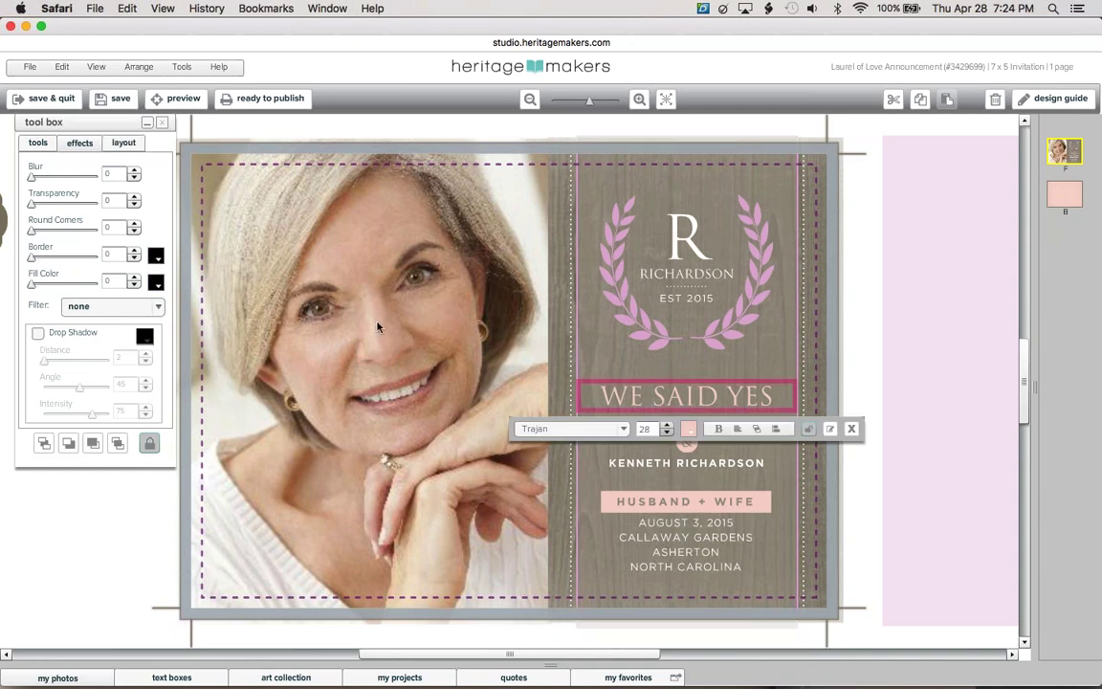
left_click(689, 431)
left_click(639, 340)
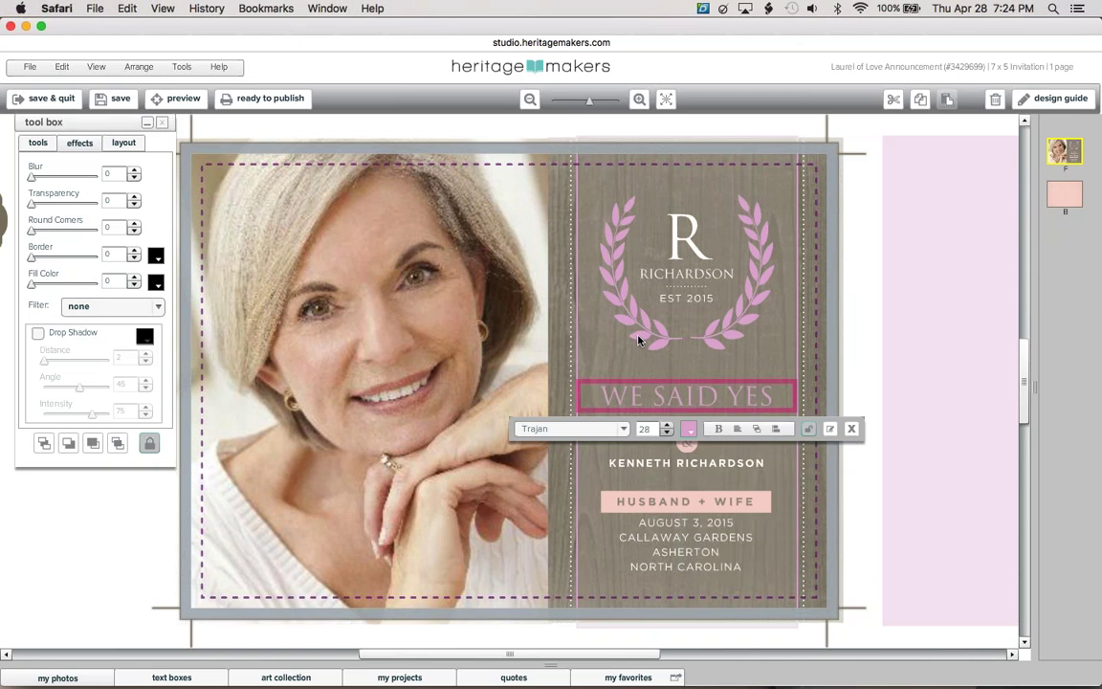
left_click(610, 502)
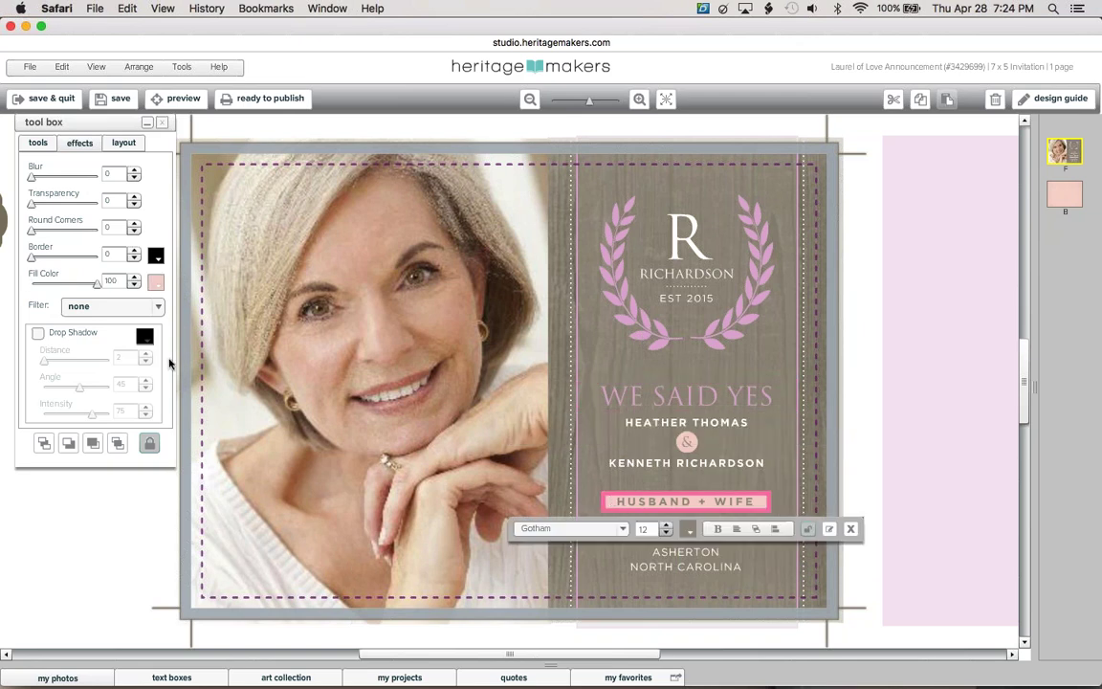
left_click(156, 284)
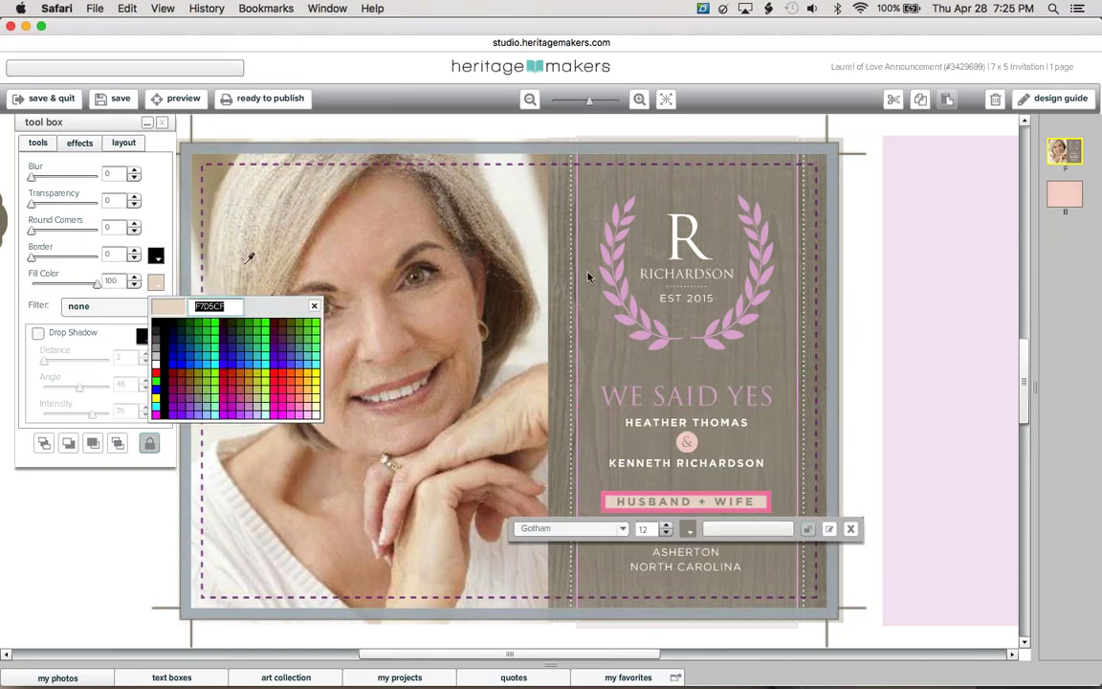
left_click(616, 304)
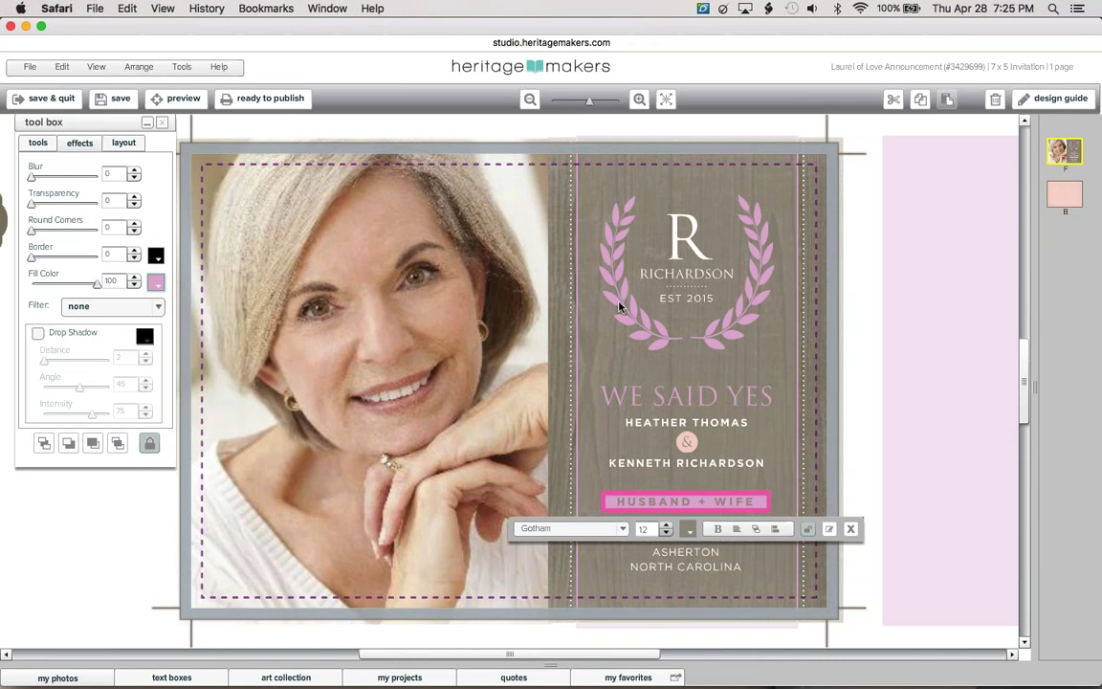
left_click(695, 224)
Replace the monogram R inside the laurel with 70
left_click(695, 224)
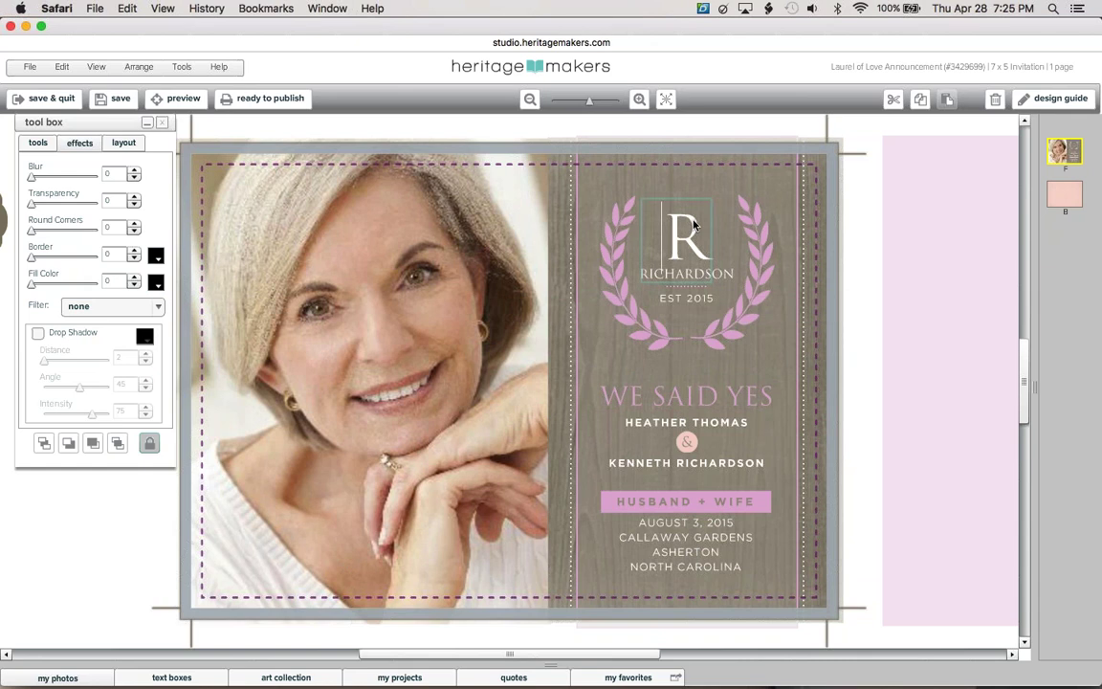
key("BackSpace")
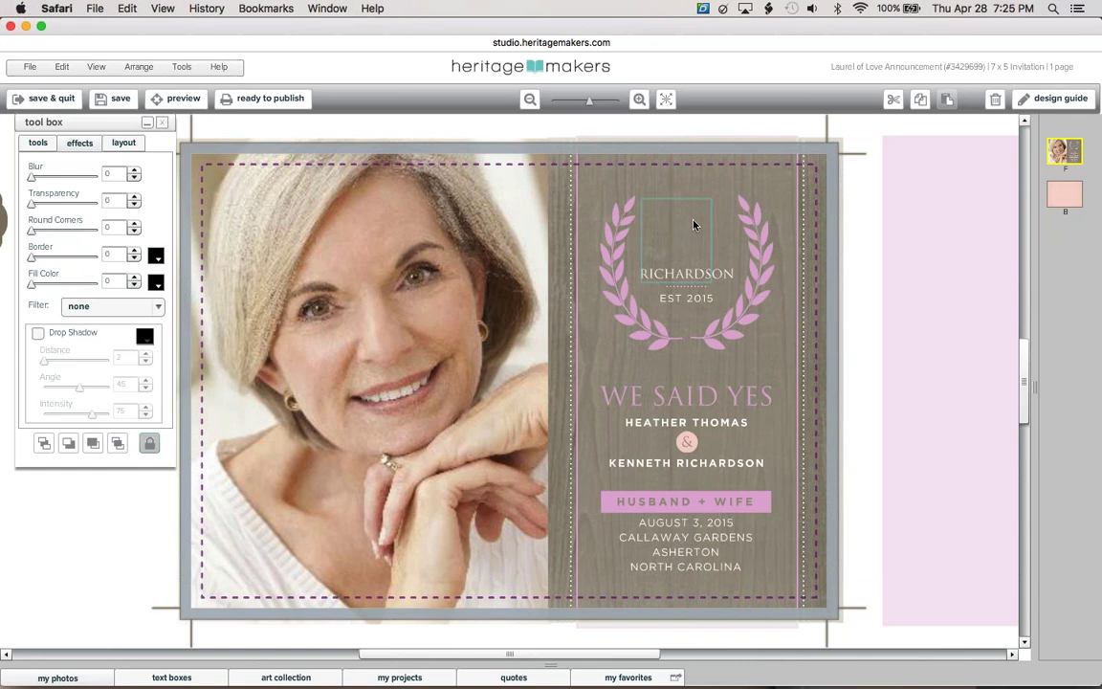
type("70")
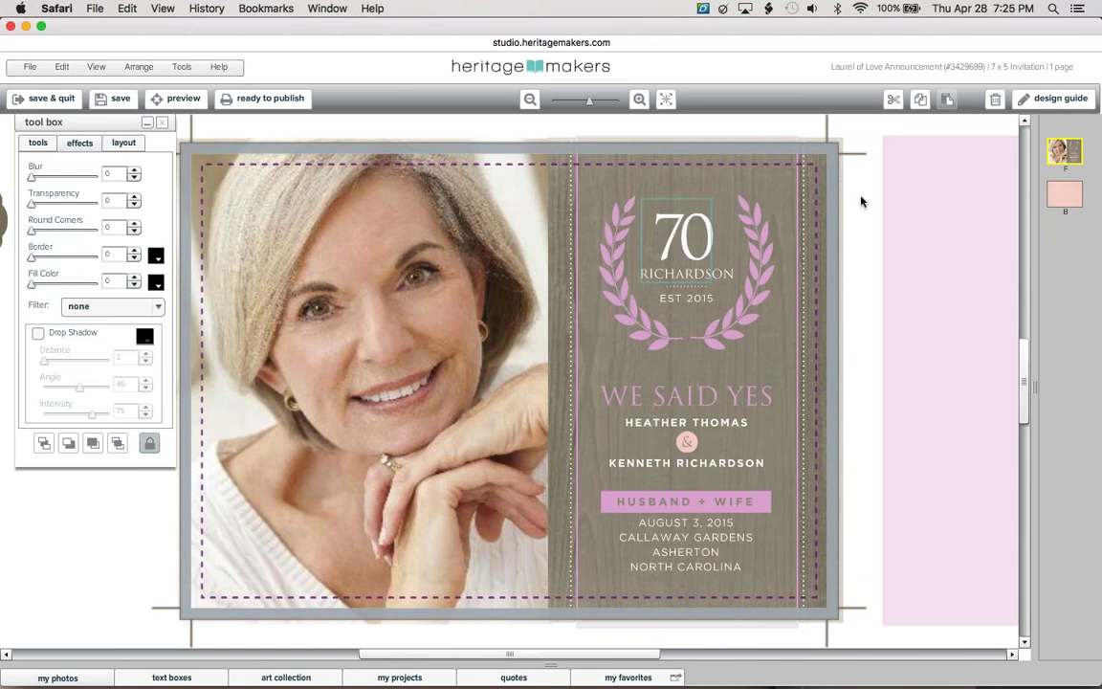
left_click(856, 198)
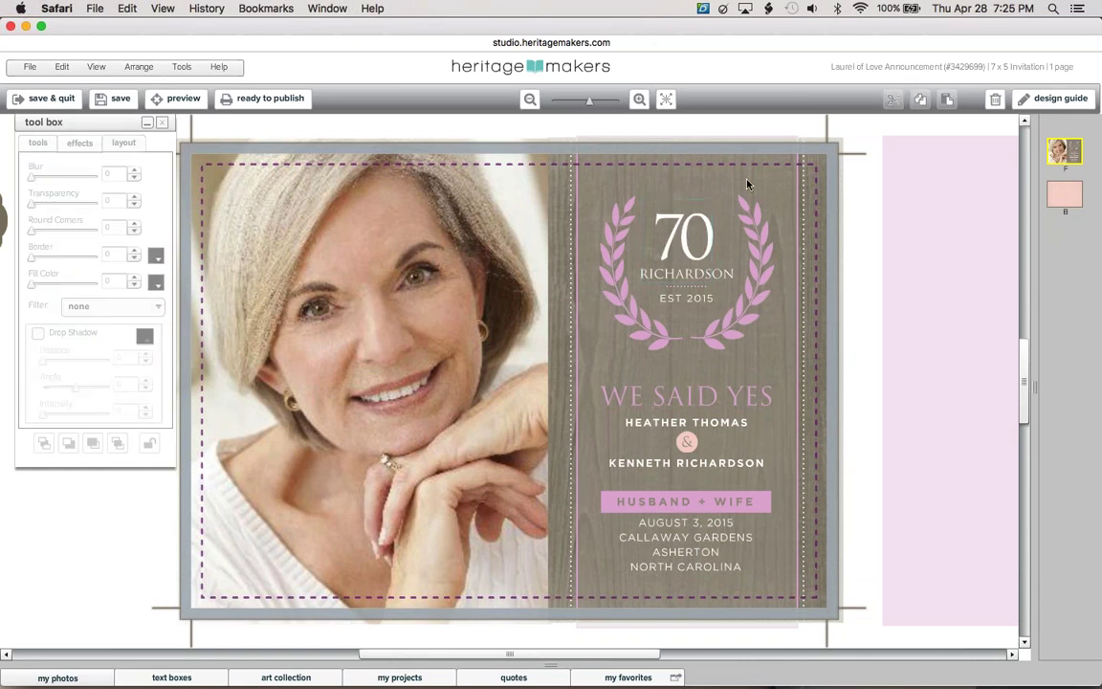
Edit the laurel number to 100 and unlock its text box
left_click(695, 240)
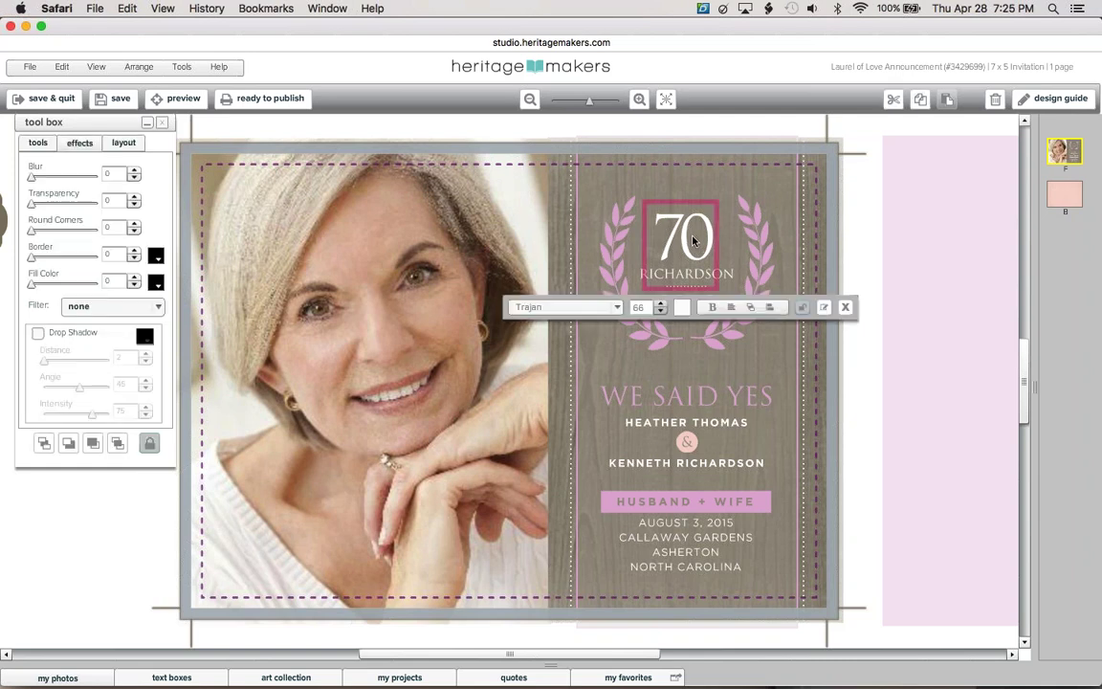
left_click(696, 240)
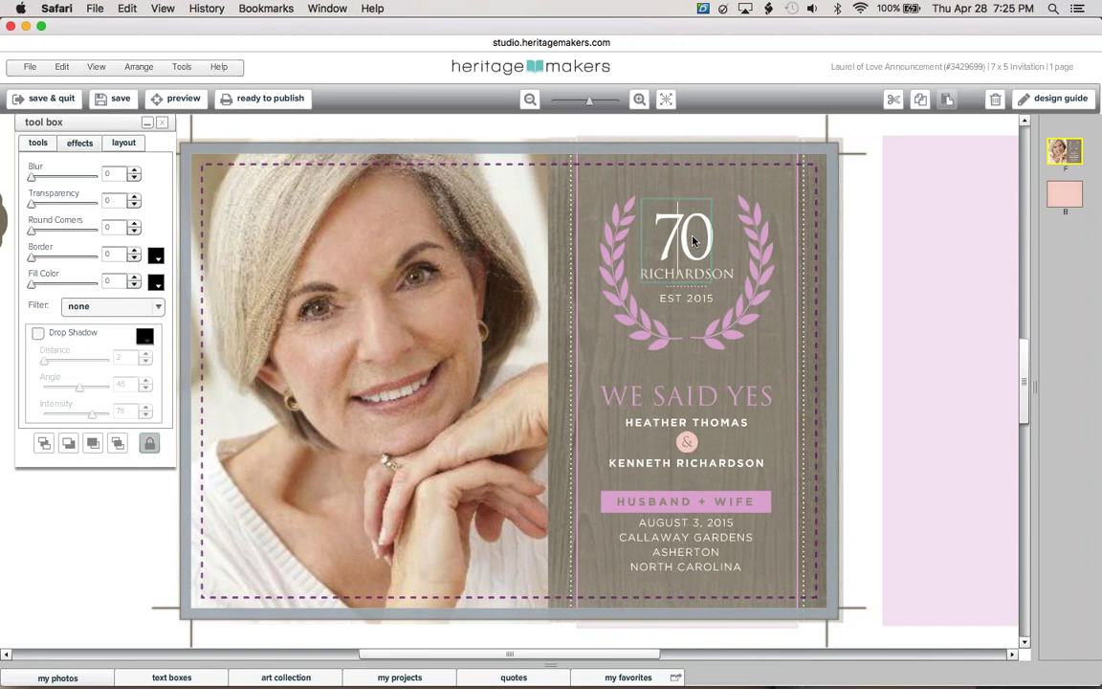
key("BackSpace")
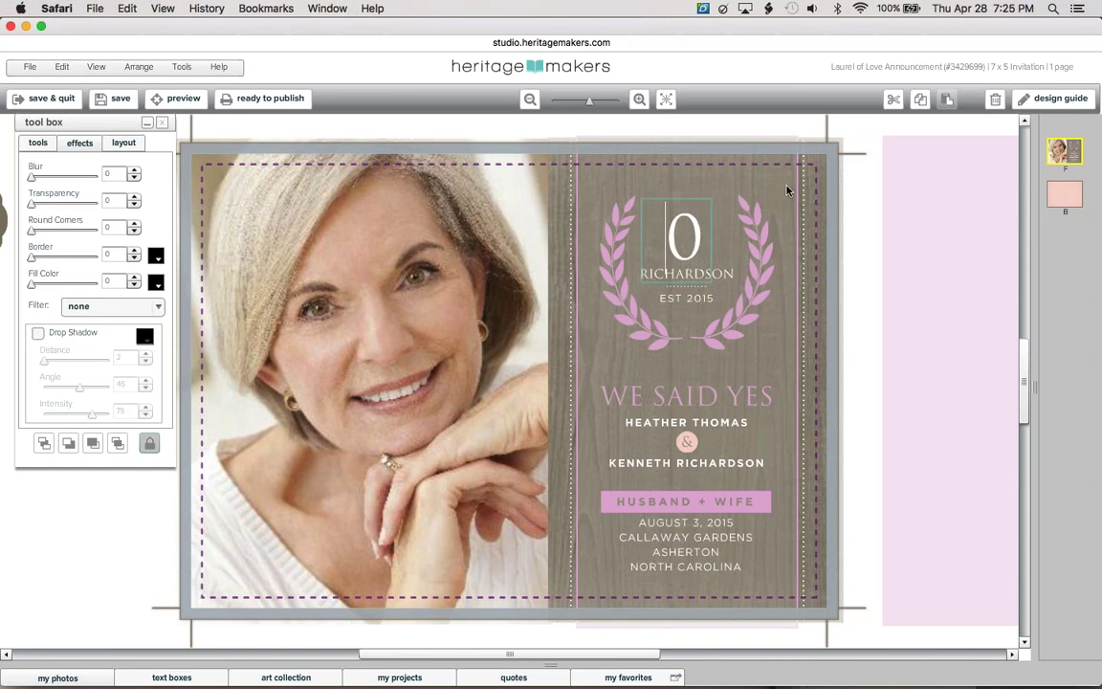
type("1")
left_click(646, 201)
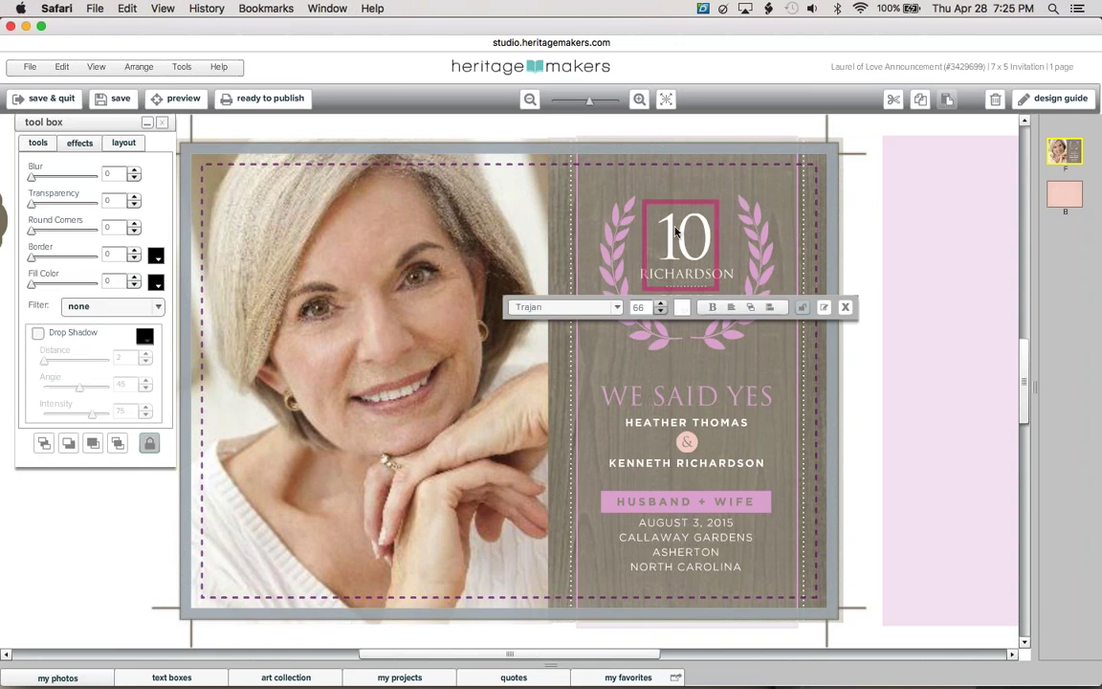
left_click(149, 443)
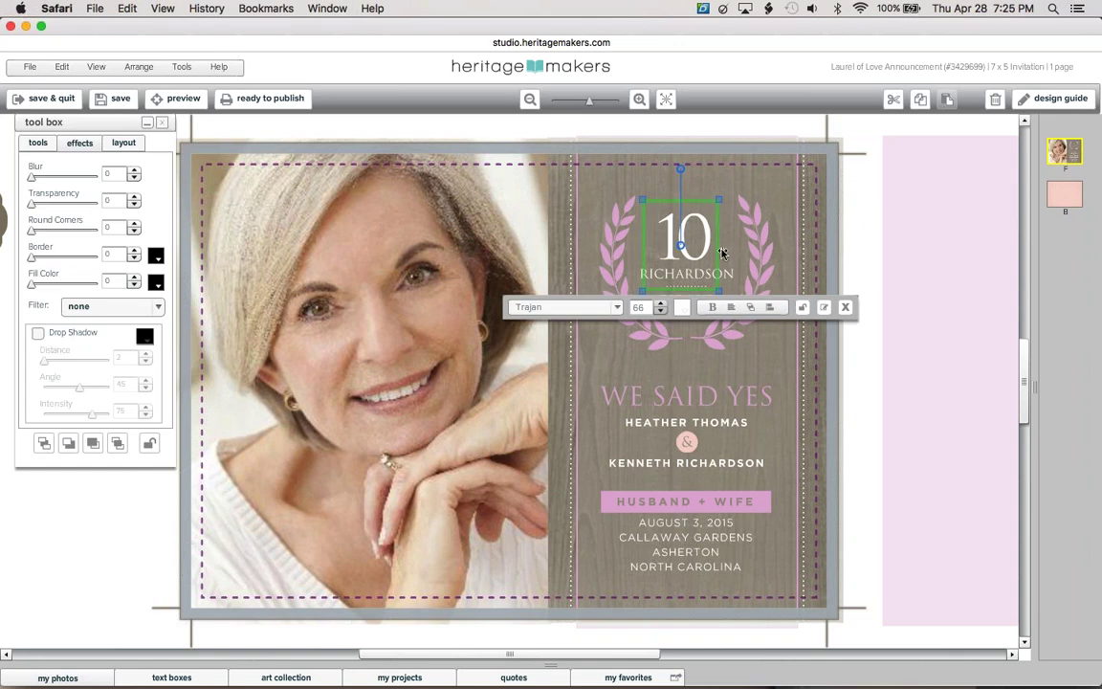
double_click(718, 250)
type("0")
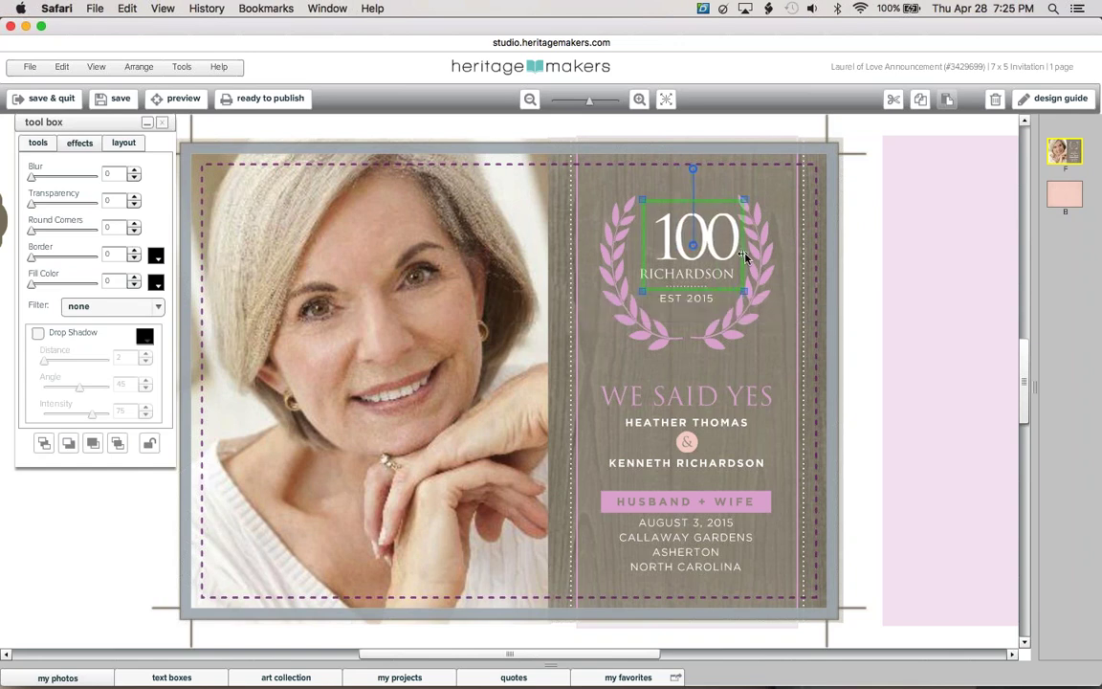
left_click(661, 225)
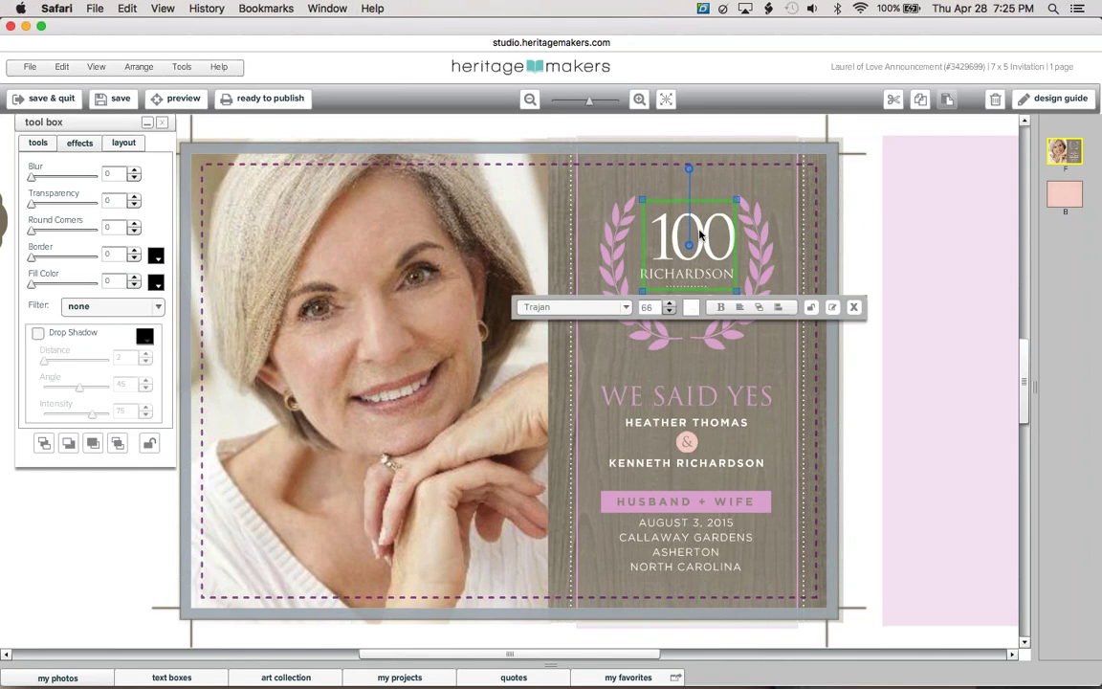
Change the number back to 70 and narrow its text box slightly
left_click(700, 235)
left_click(699, 235)
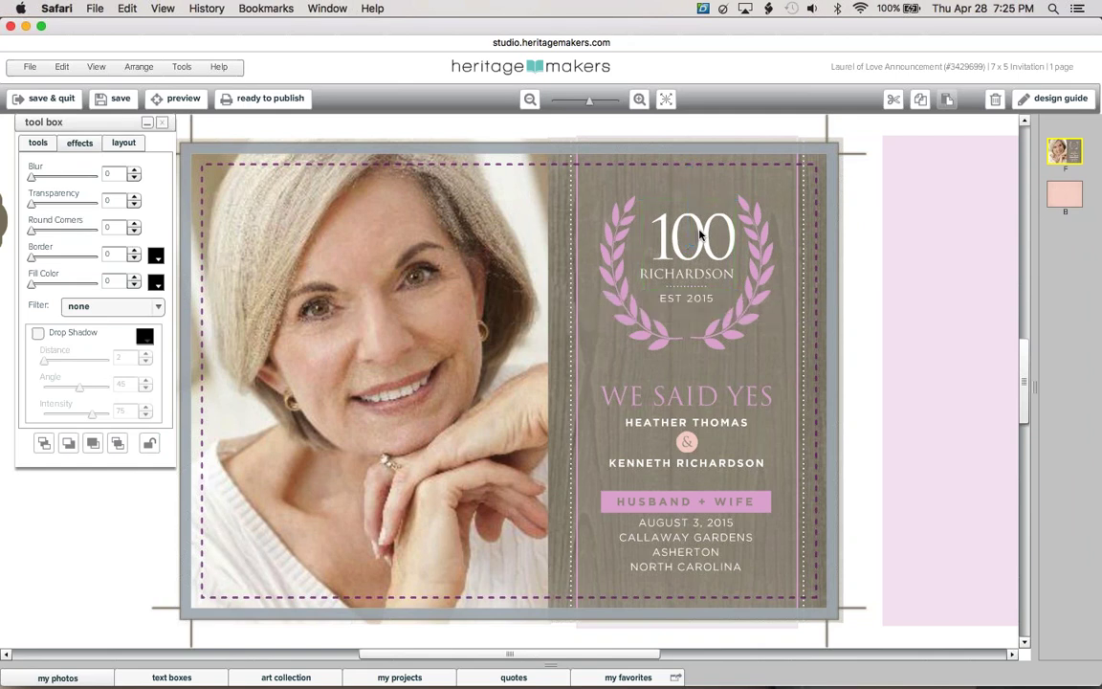
left_click(699, 232)
left_click(711, 239)
left_click(711, 241)
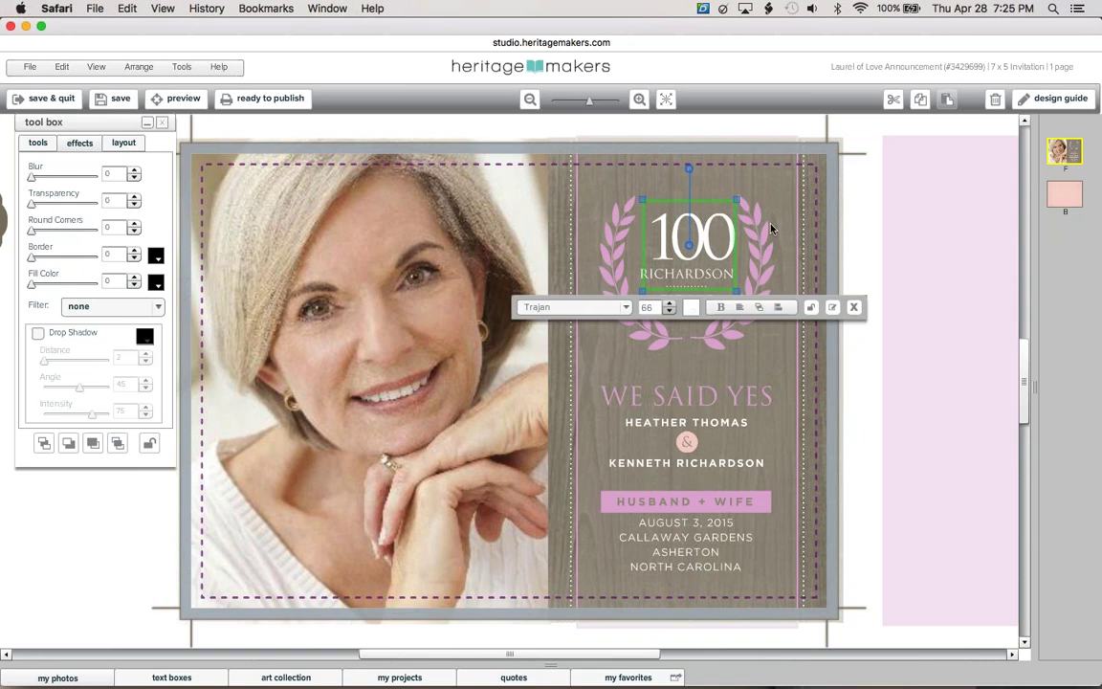
left_click(700, 238)
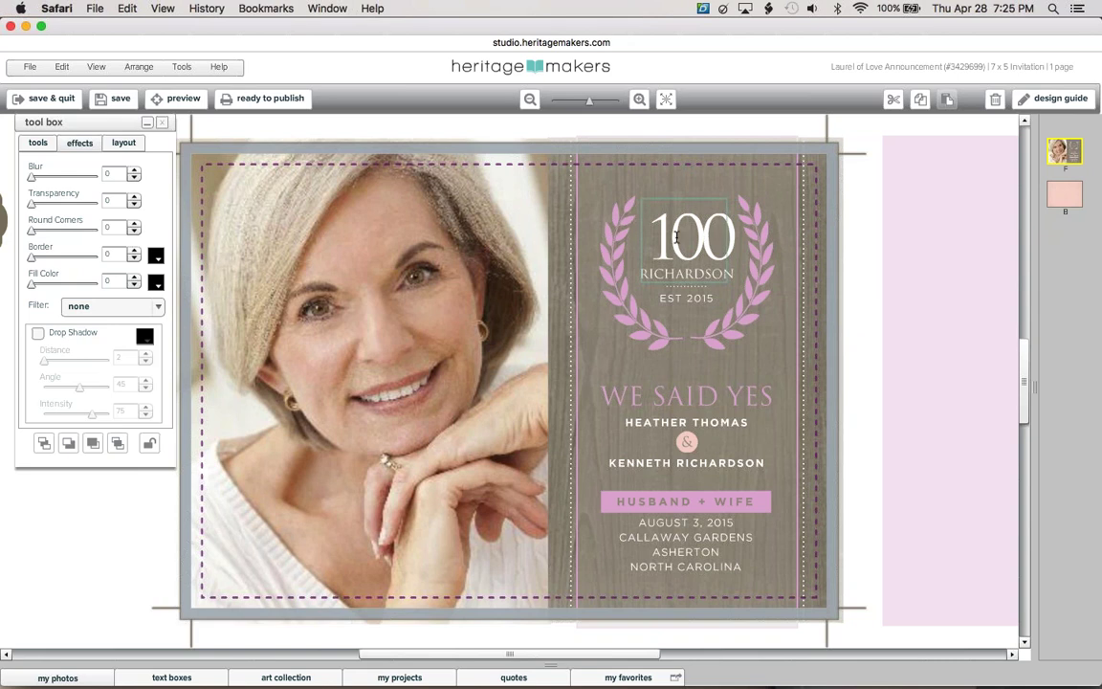
left_click(690, 280)
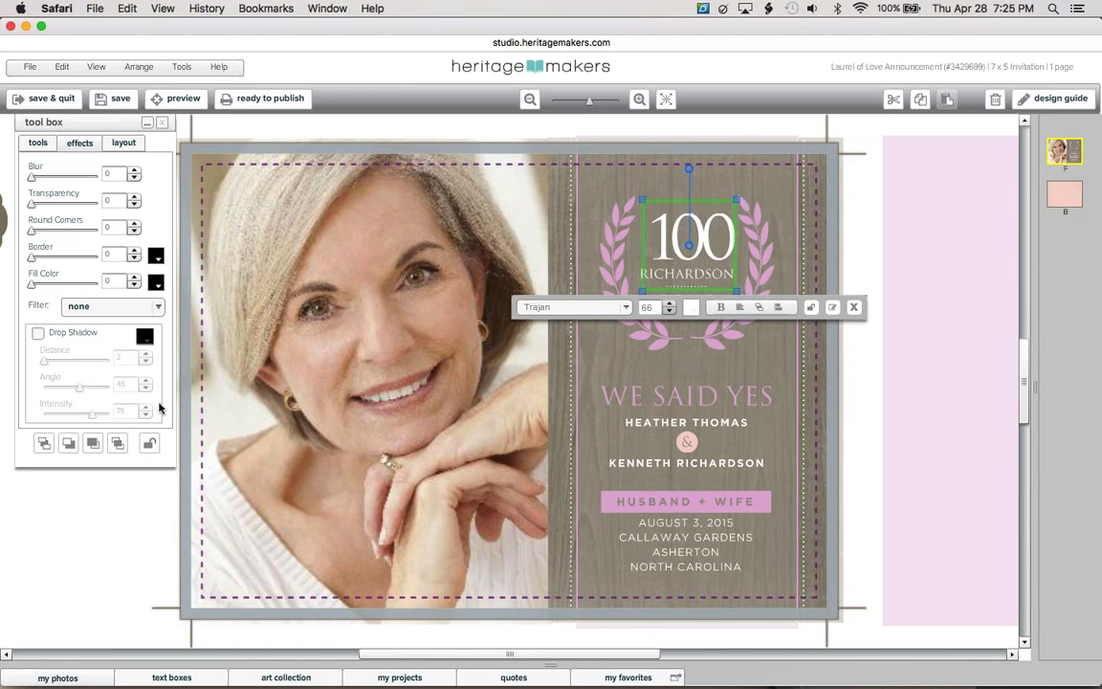
left_click(629, 212)
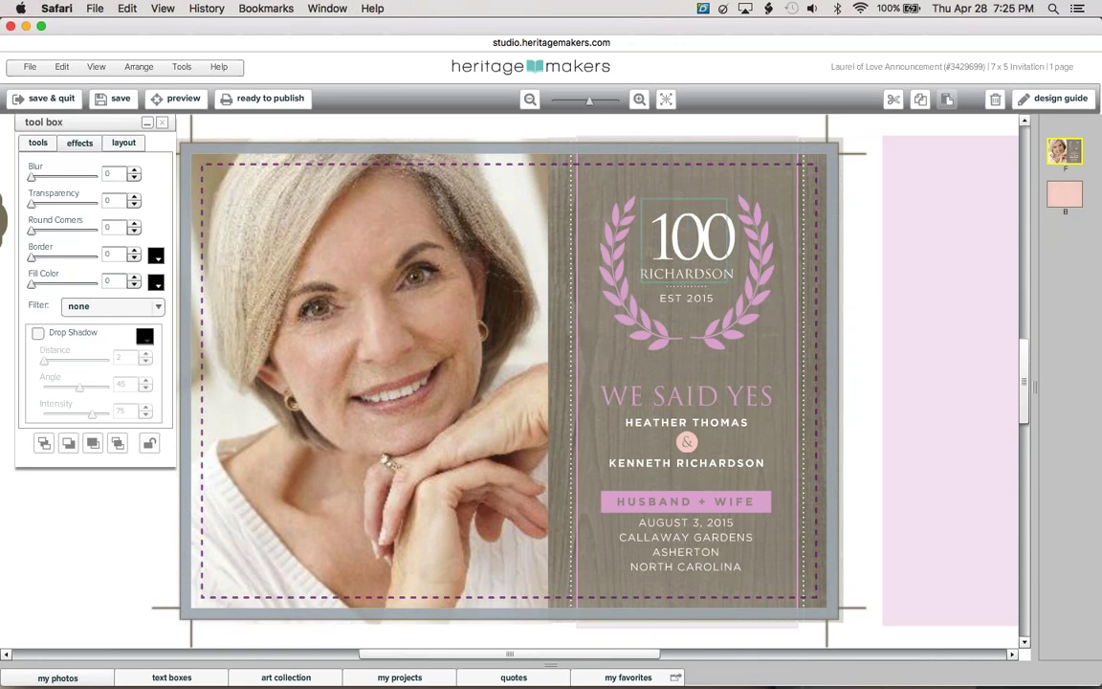
key("BackSpace")
key("BackSpace")
type("70")
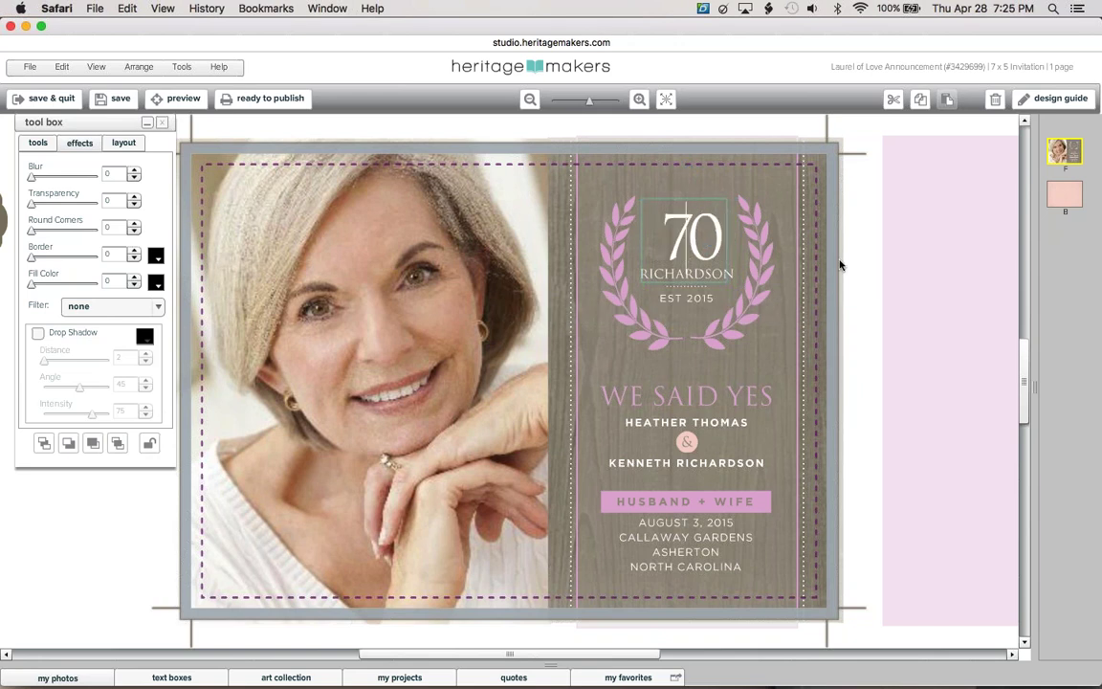
left_click(727, 211)
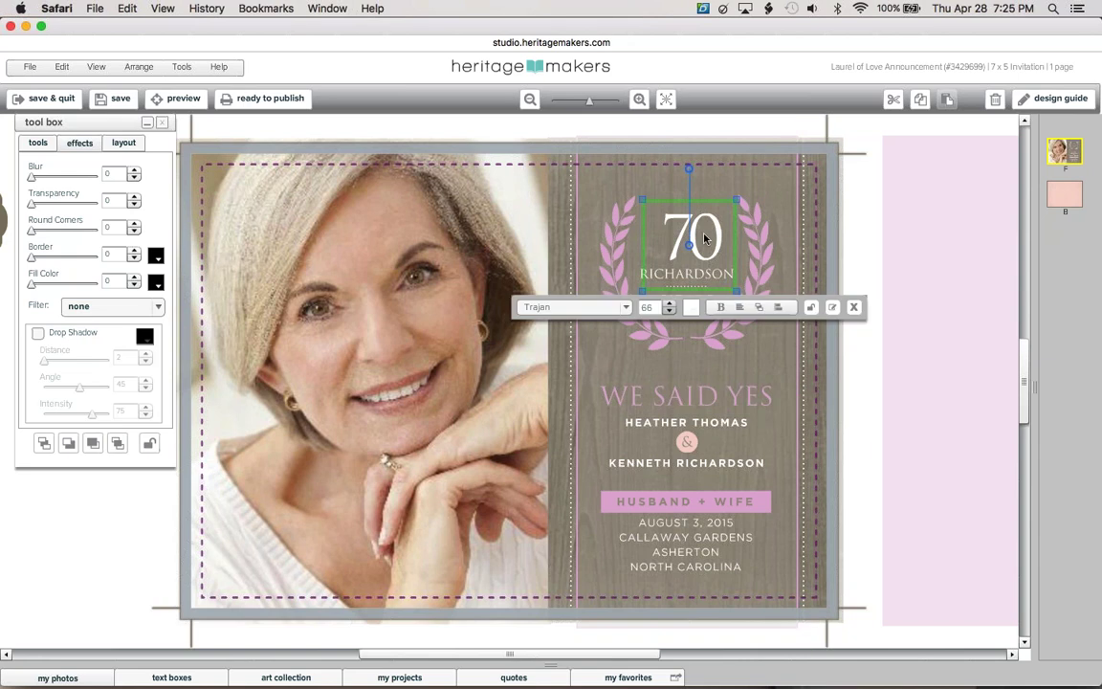
left_click_drag(734, 278, 722, 277)
left_click(731, 219)
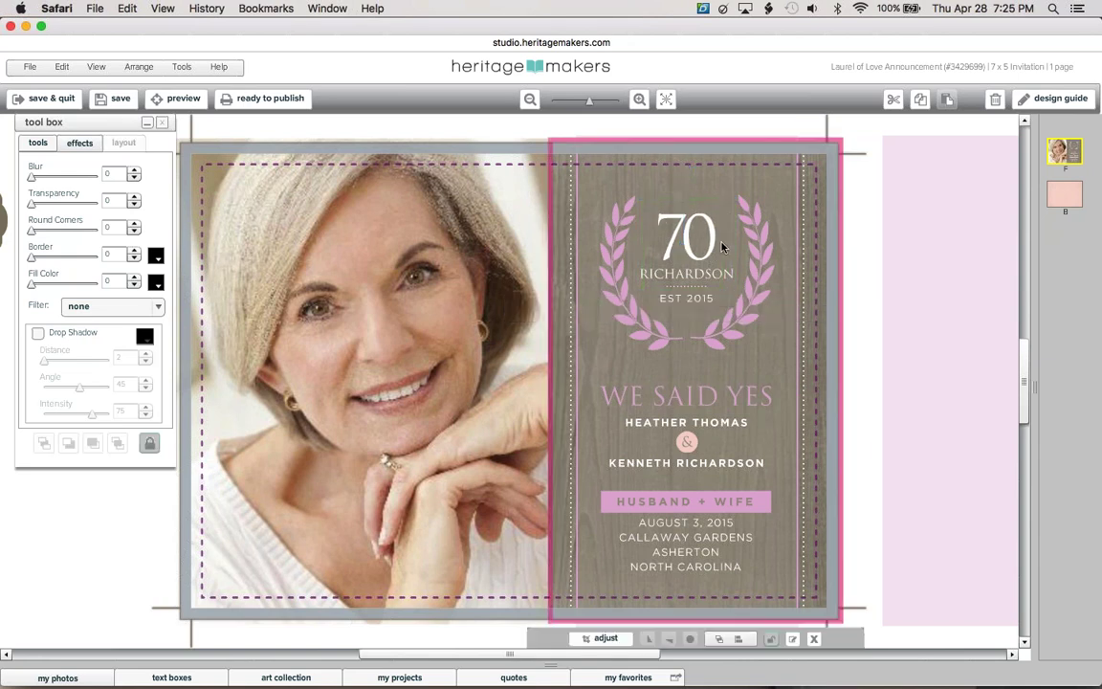
Shorten the 70 text box and replace the surname beneath it with the honoree's name
left_click(654, 282)
left_click_drag(660, 293, 599, 245)
left_click(611, 242)
left_click(665, 278)
left_click(665, 276)
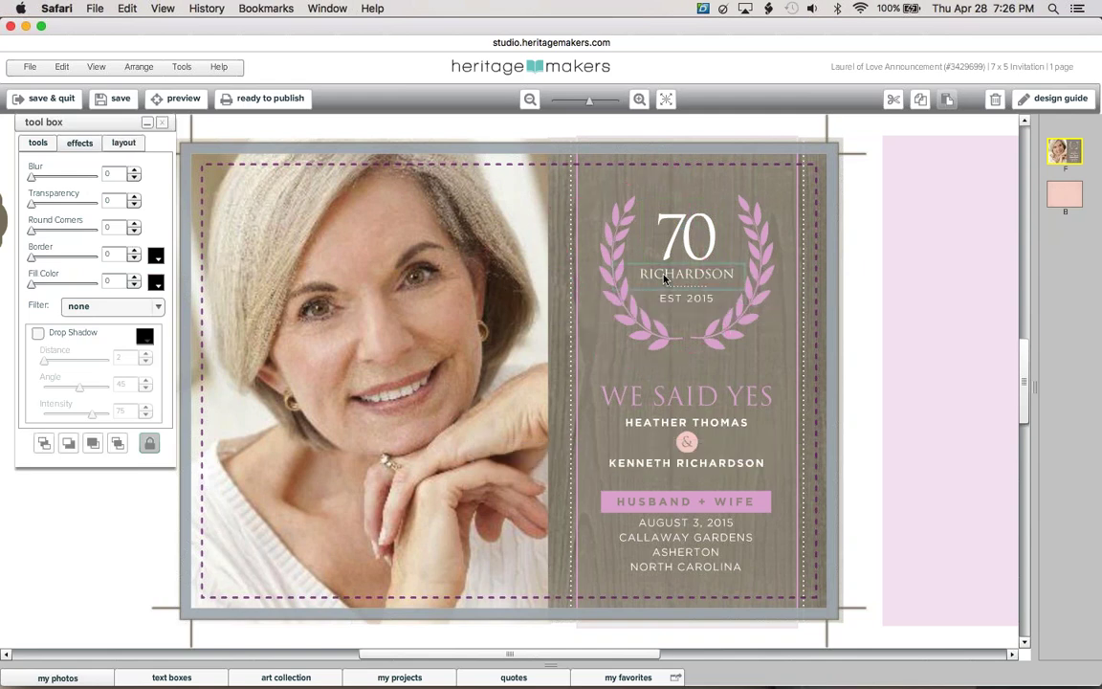
double_click(665, 276)
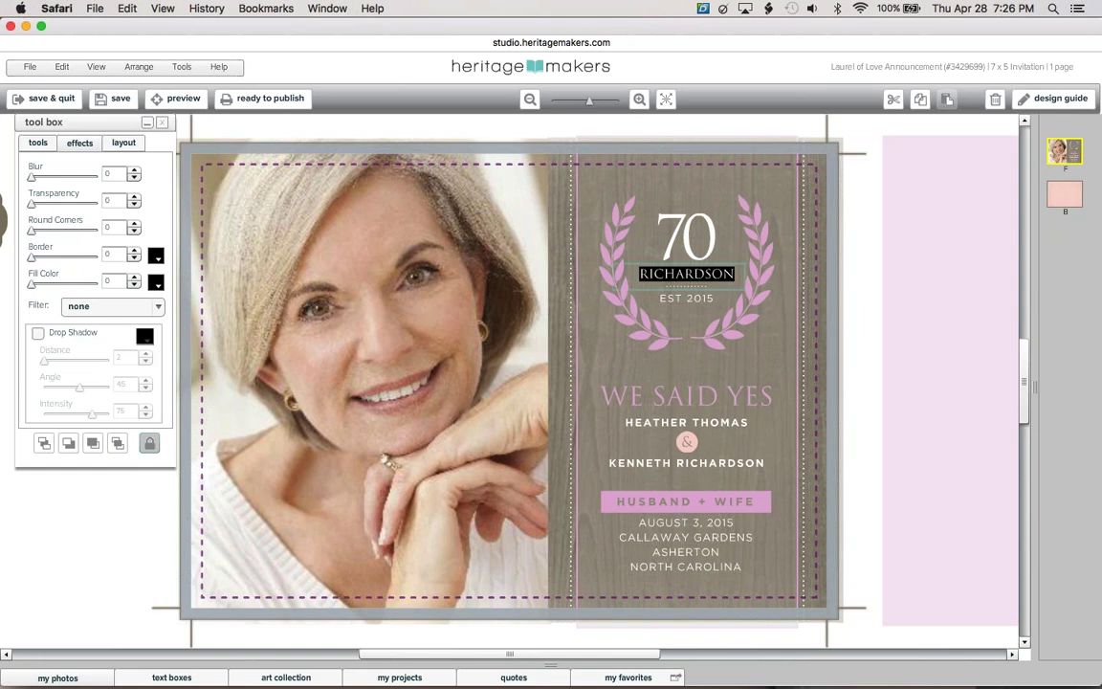
type("LUCILE")
key("BackSpace")
type("LE MAE")
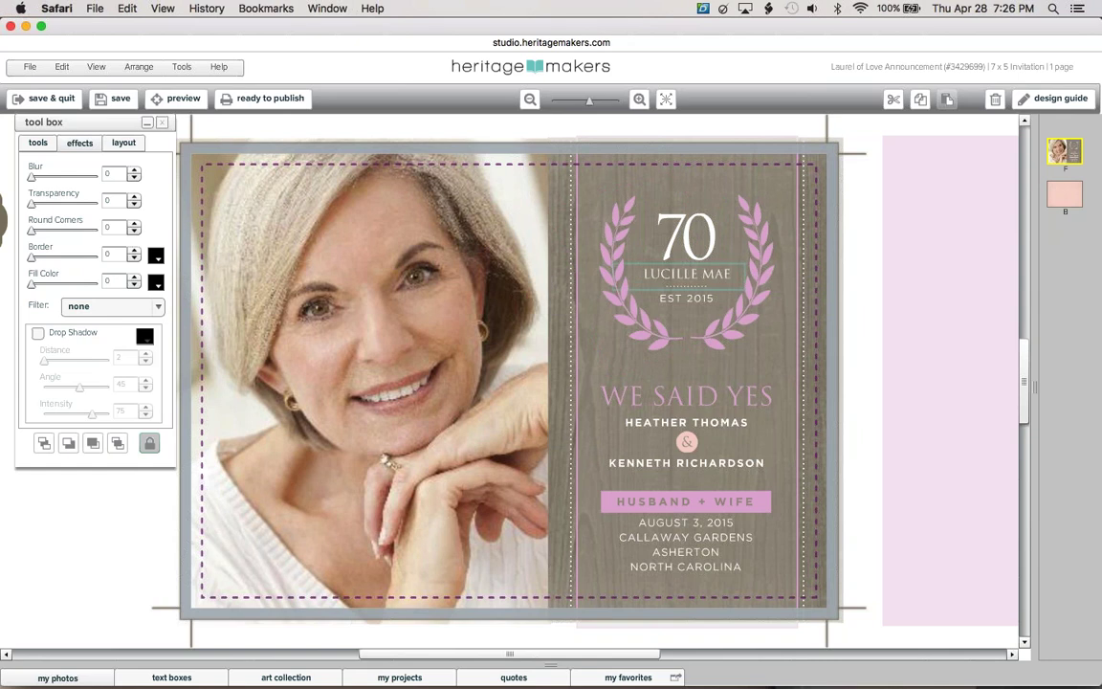
Change EST 2015 to EST 1946
left_click(700, 305)
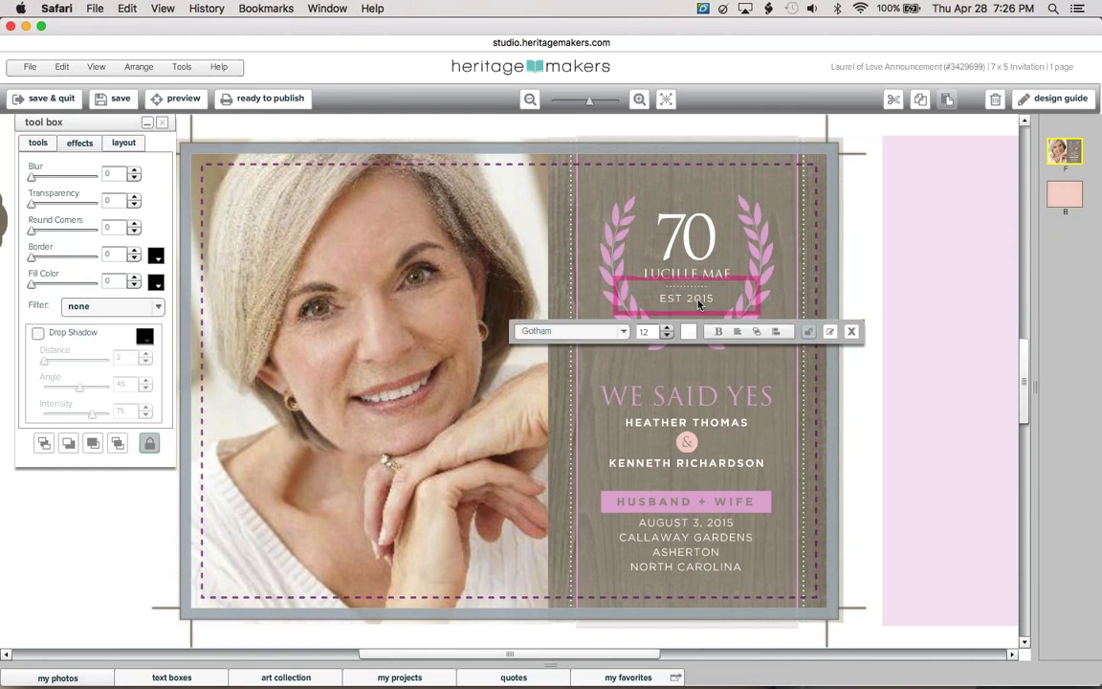
key("Escape")
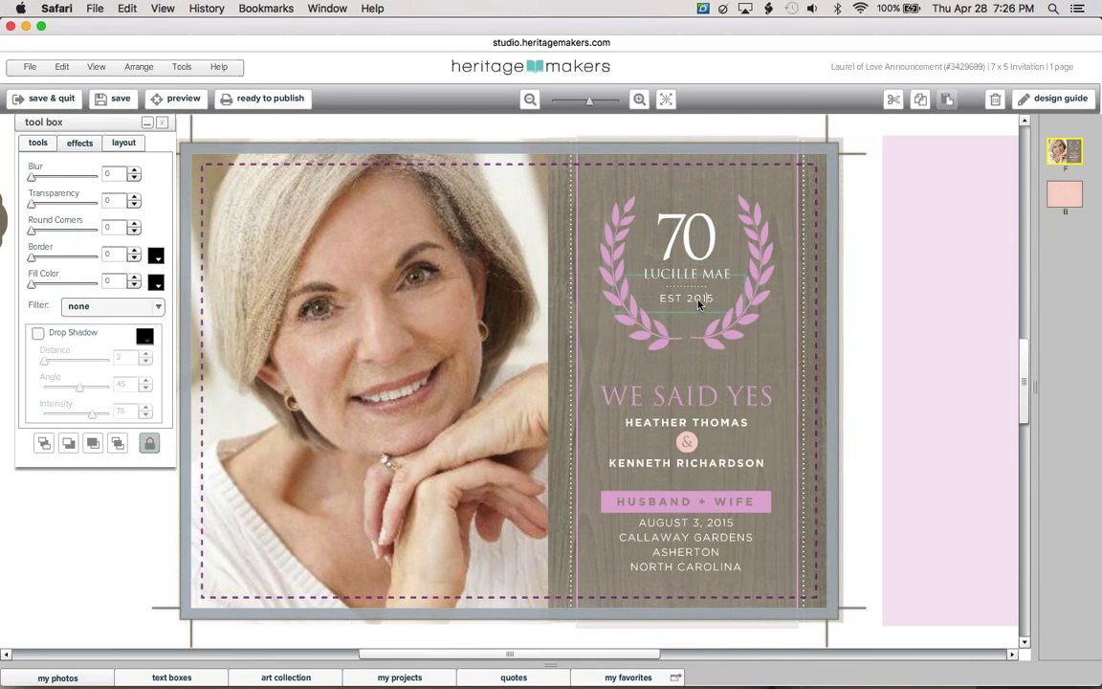
type("1946")
left_click(854, 300)
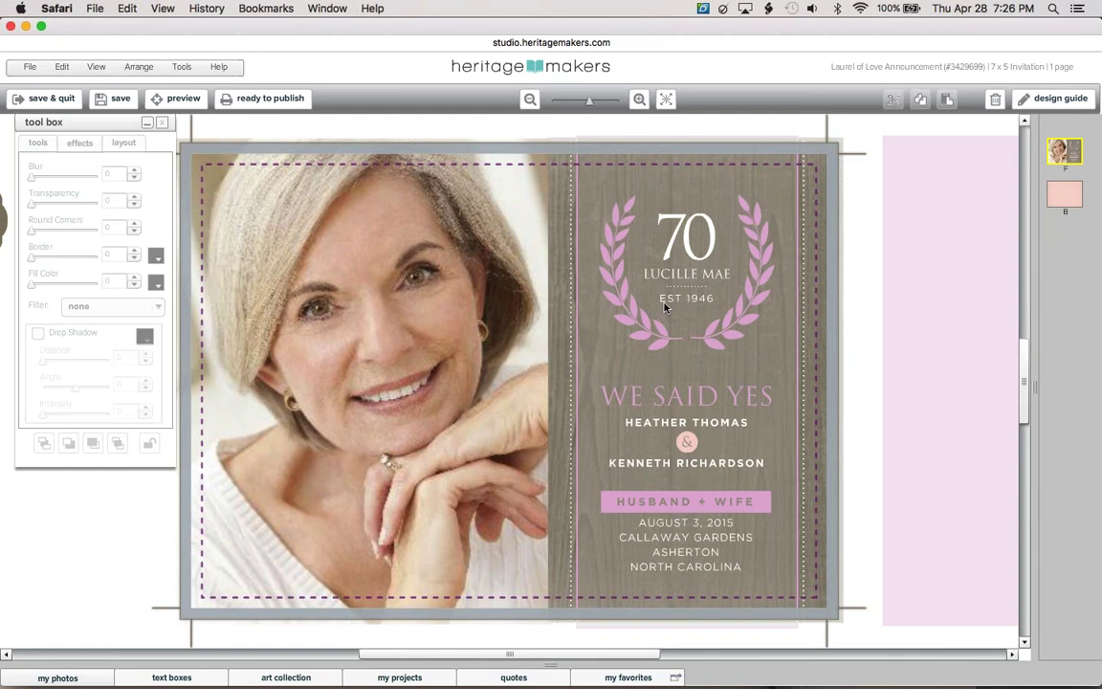
Change the WE SAID YES heading to CELEBRATE
left_click(666, 400)
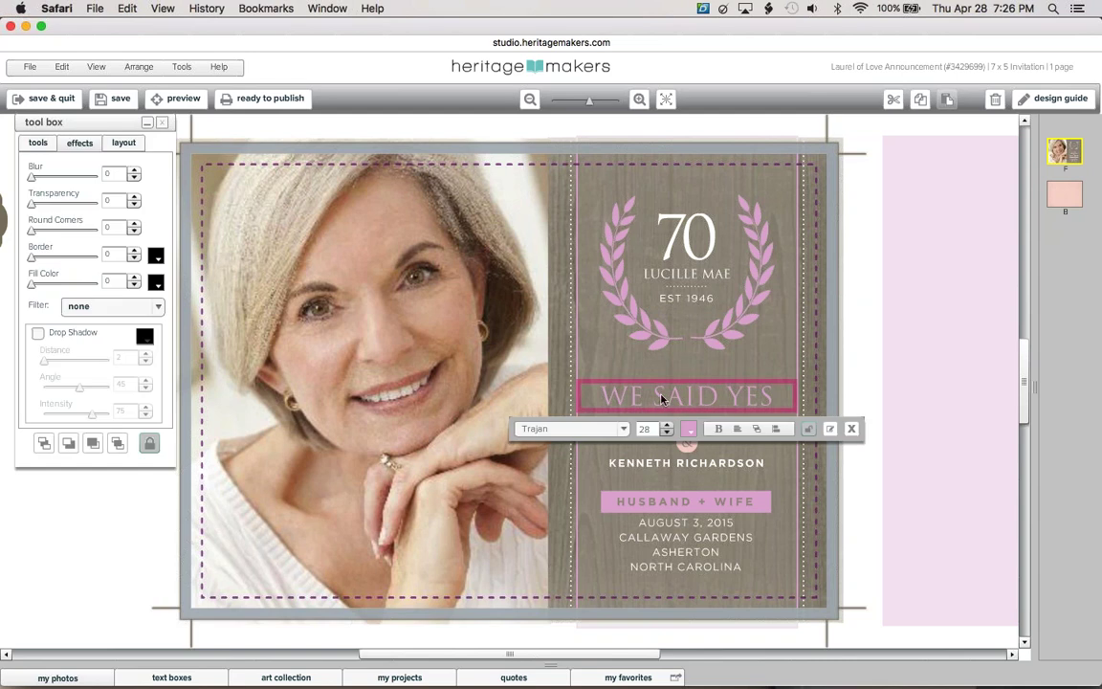
double_click(655, 404)
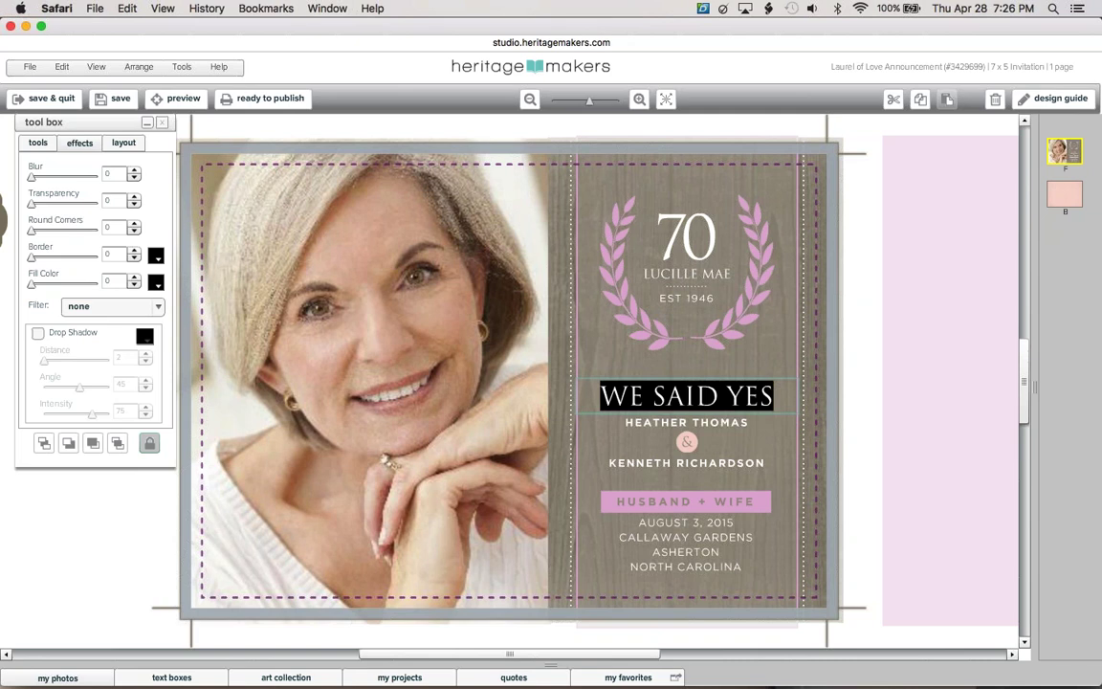
type("CELEBRATE")
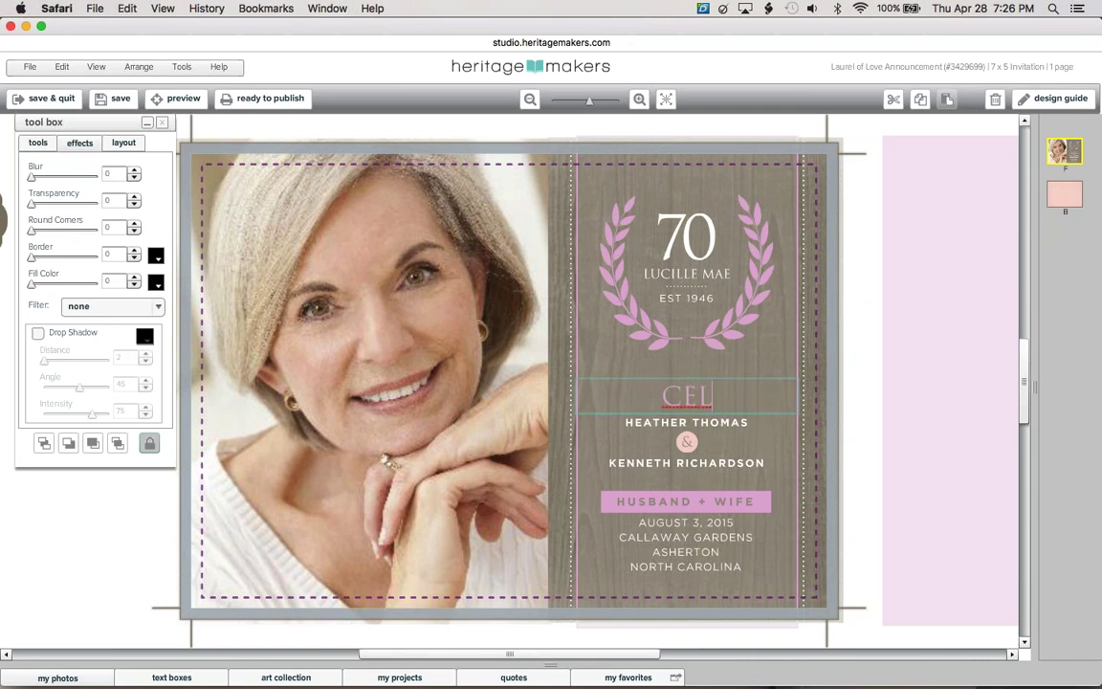
left_click(866, 327)
Replace the two name lines with A GOLDEN BIRTHDAY and unlock that text box
left_click(735, 421)
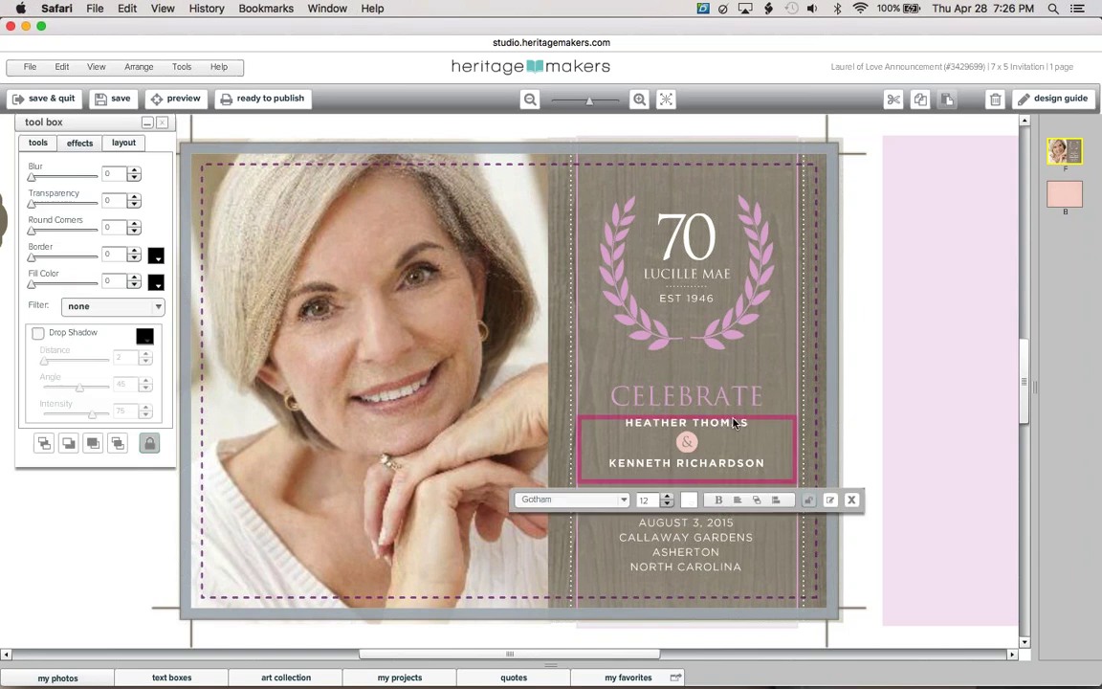
double_click(735, 422)
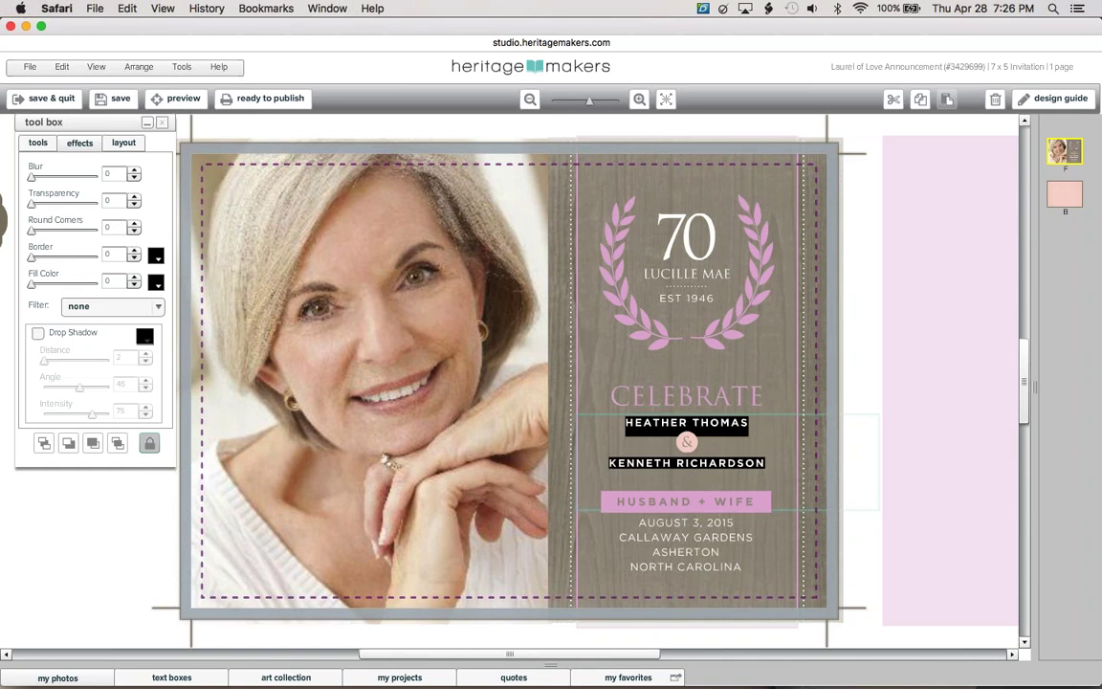
key("BackSpace")
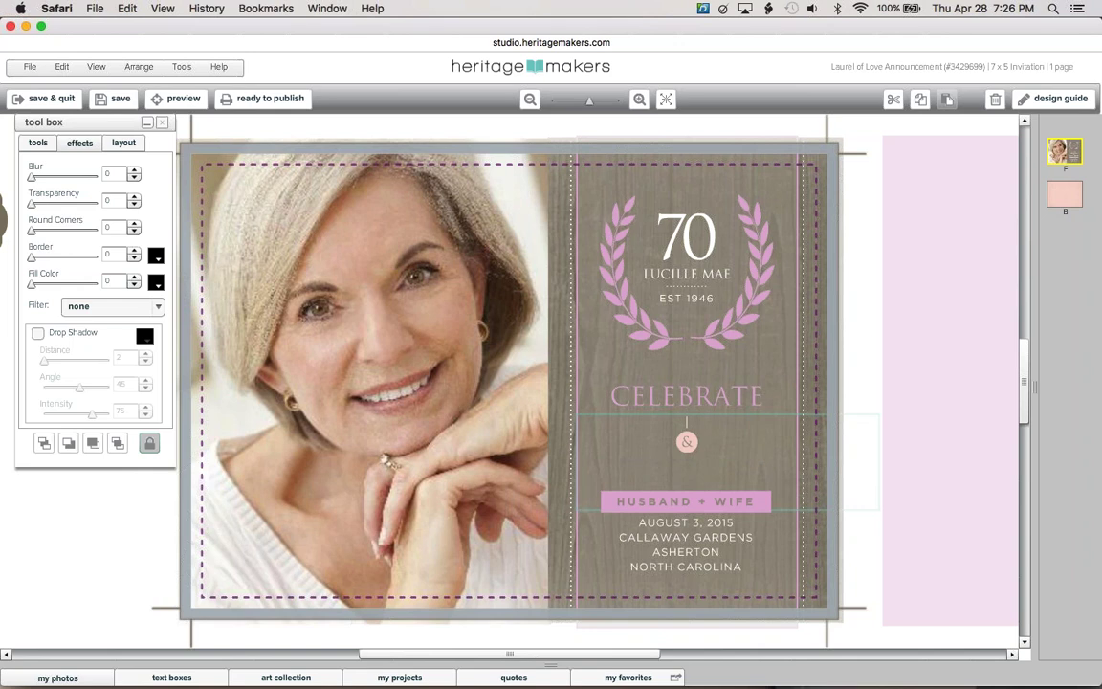
type("a gold")
key("BackSpace")
key("BackSpace")
key("BackSpace")
key("BackSpace")
key("BackSpace")
key("BackSpace")
type("a golden birthday")
left_click(841, 372)
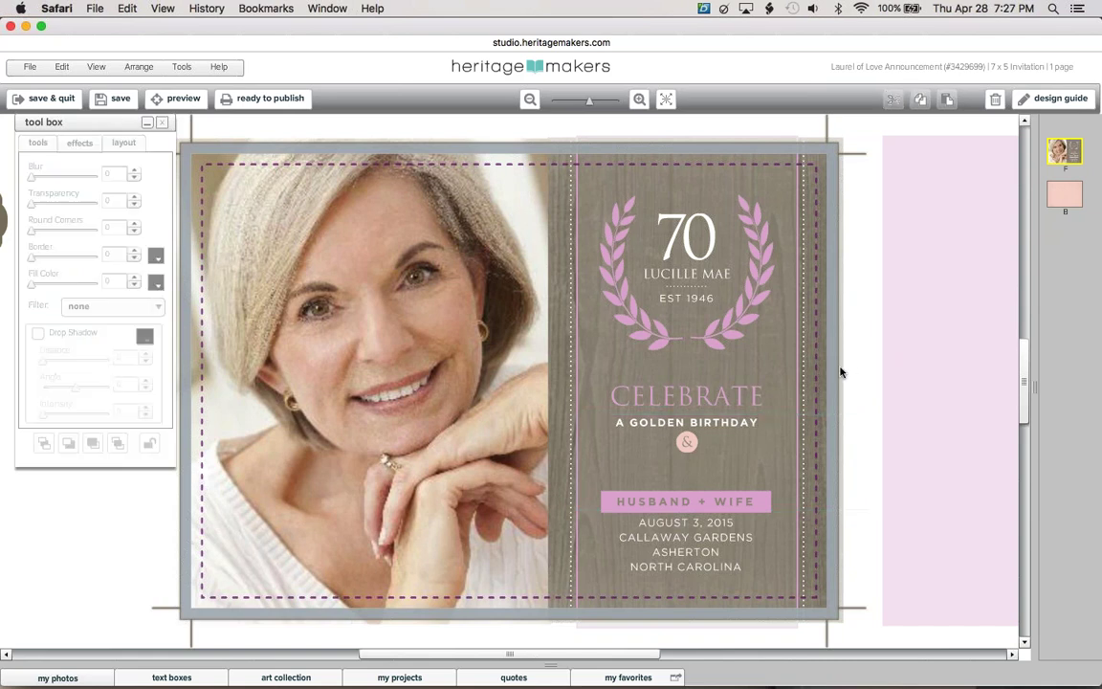
left_click(670, 454)
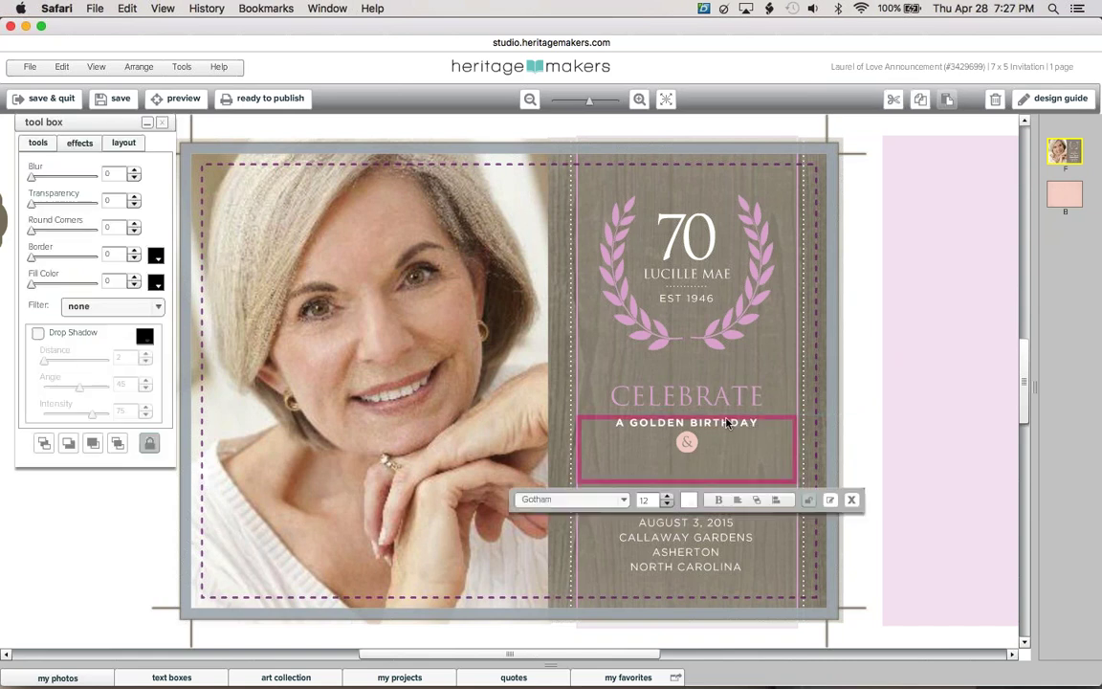
left_click(150, 443)
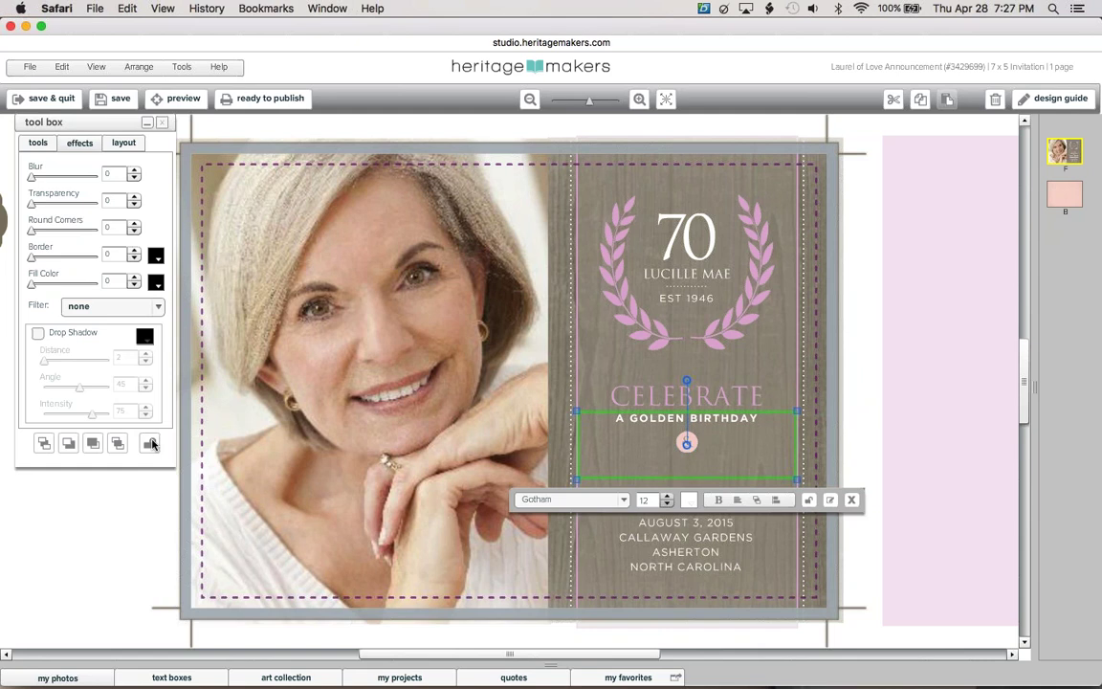
Shrink the tagline box to one line, then unlock and delete the pink ampersand ornament
left_click_drag(697, 478, 698, 434)
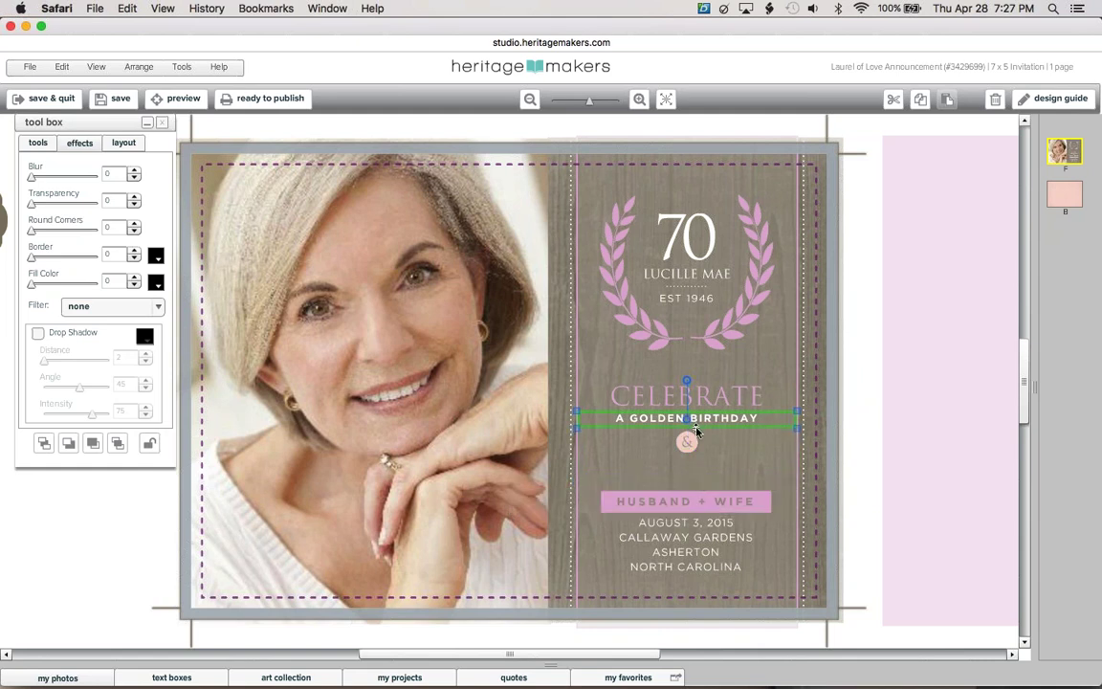
left_click(721, 345)
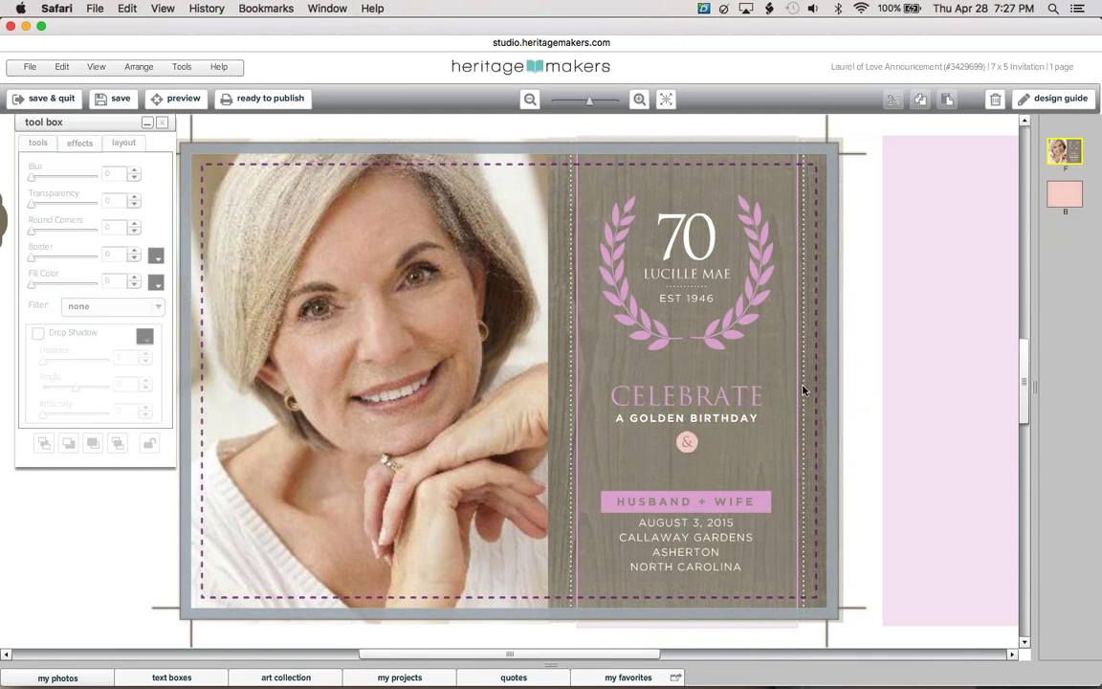
left_click(689, 442)
left_click(150, 445)
left_click(151, 443)
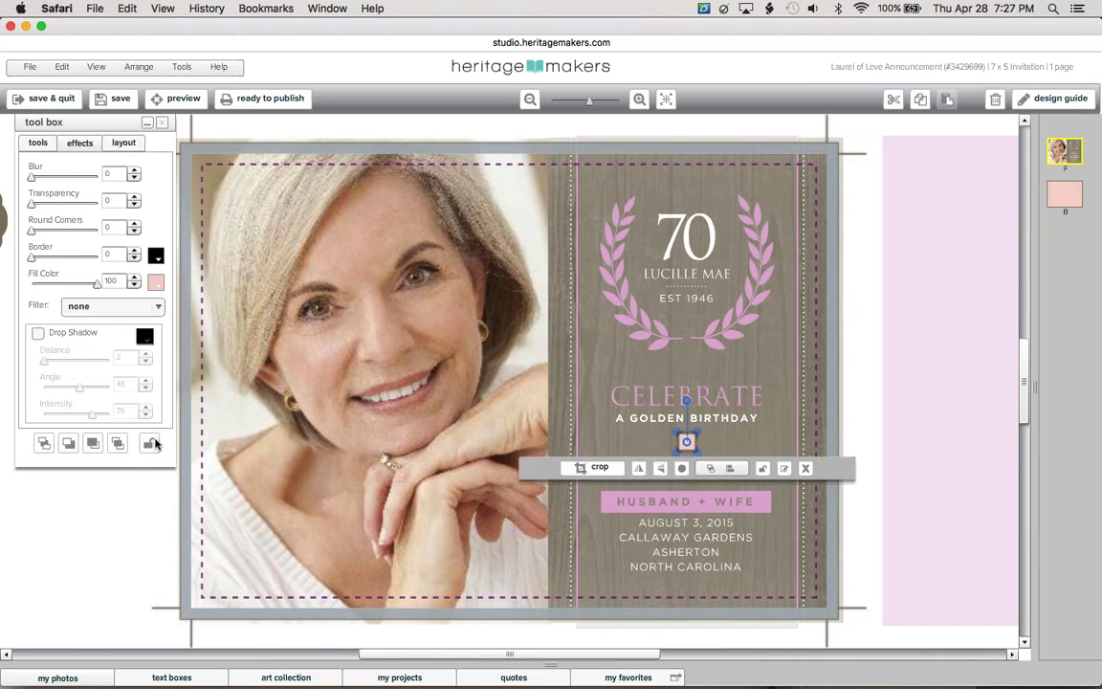
key("Delete")
Nudge the HUSBAND + WIFE banner up under the tagline and replace its text with the honoree's full name
left_click(656, 502)
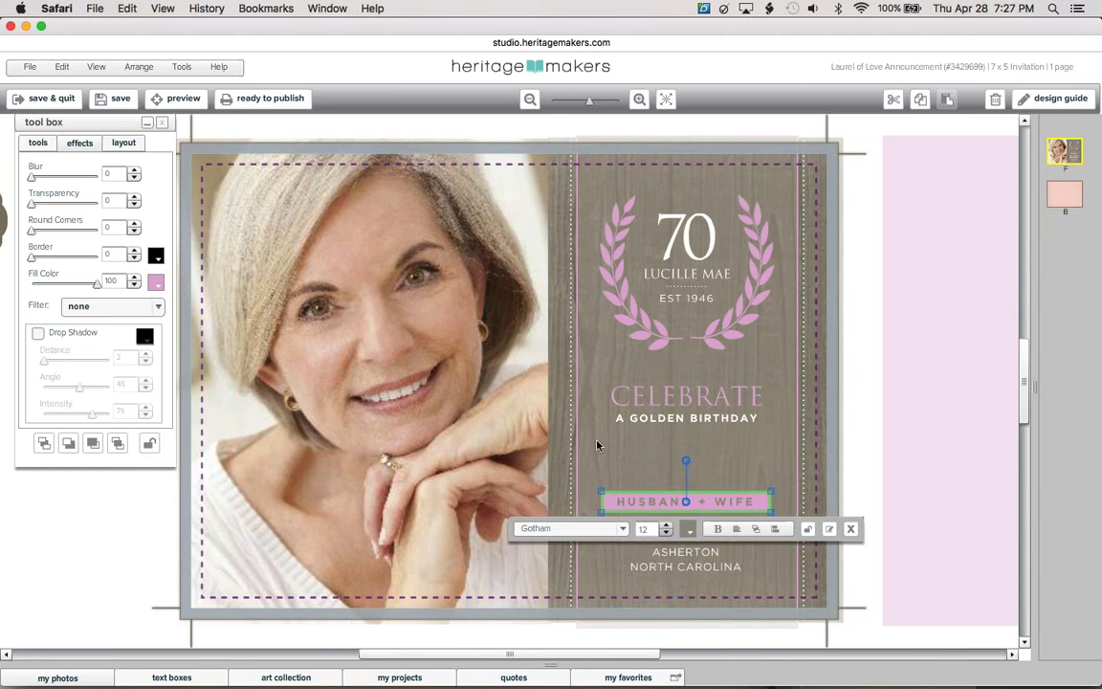
key("Up")
key("Up")
key("Up")
key("Up")
key("Up")
key("Up")
key("Up")
key("Up")
key("Up")
key("Up")
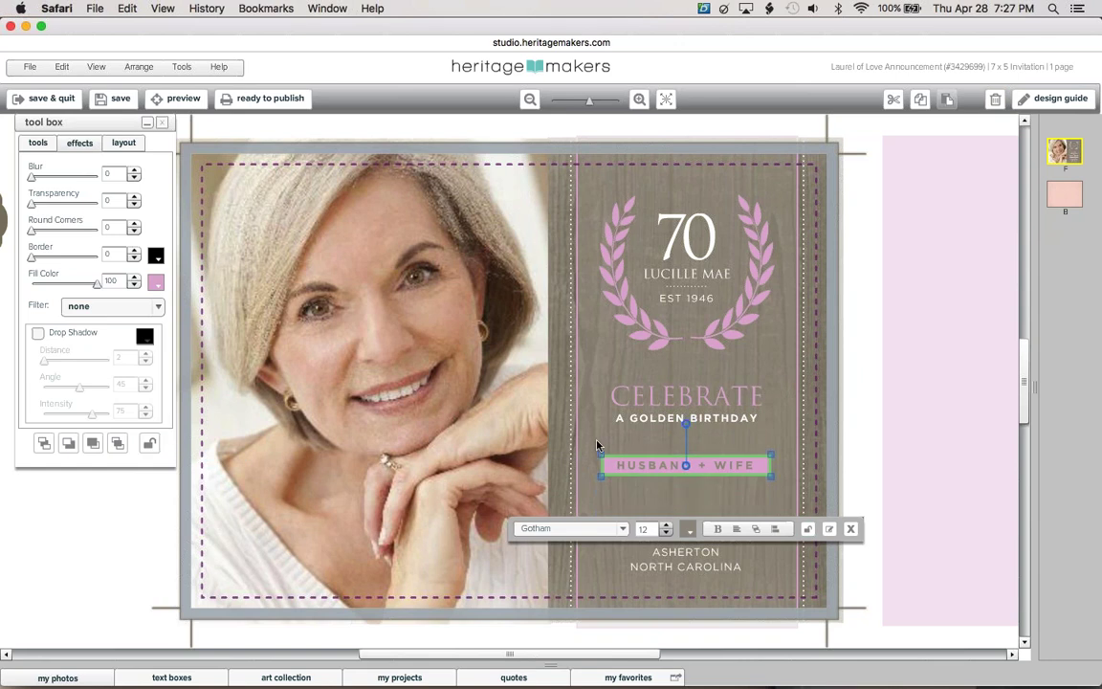
left_click(735, 475)
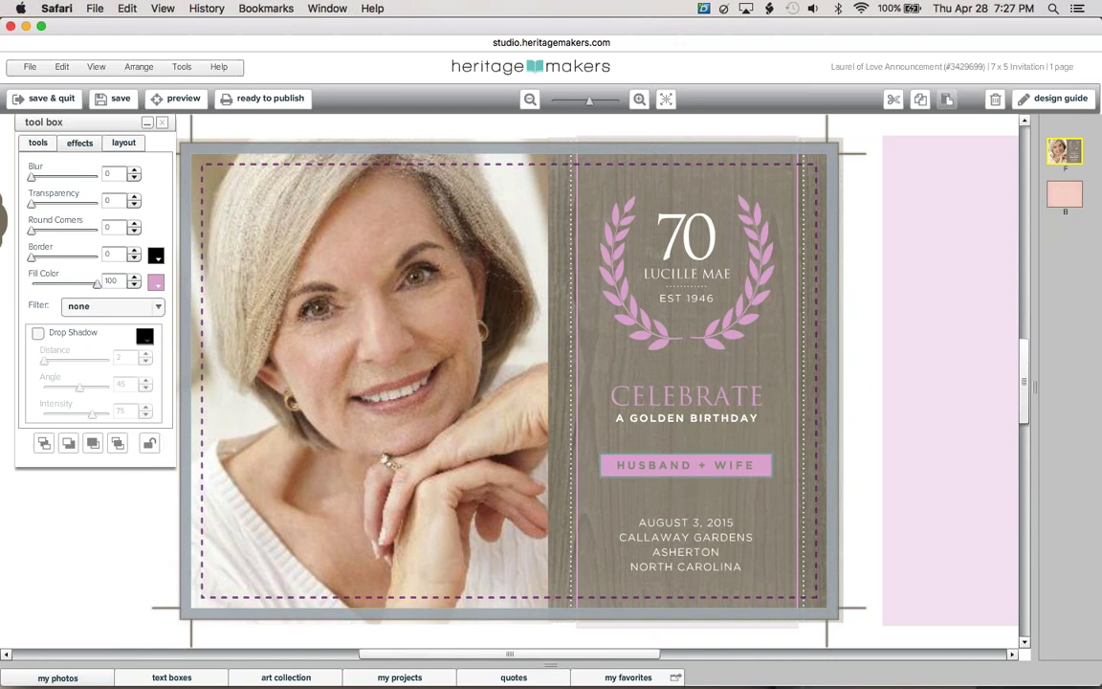
double_click(735, 475)
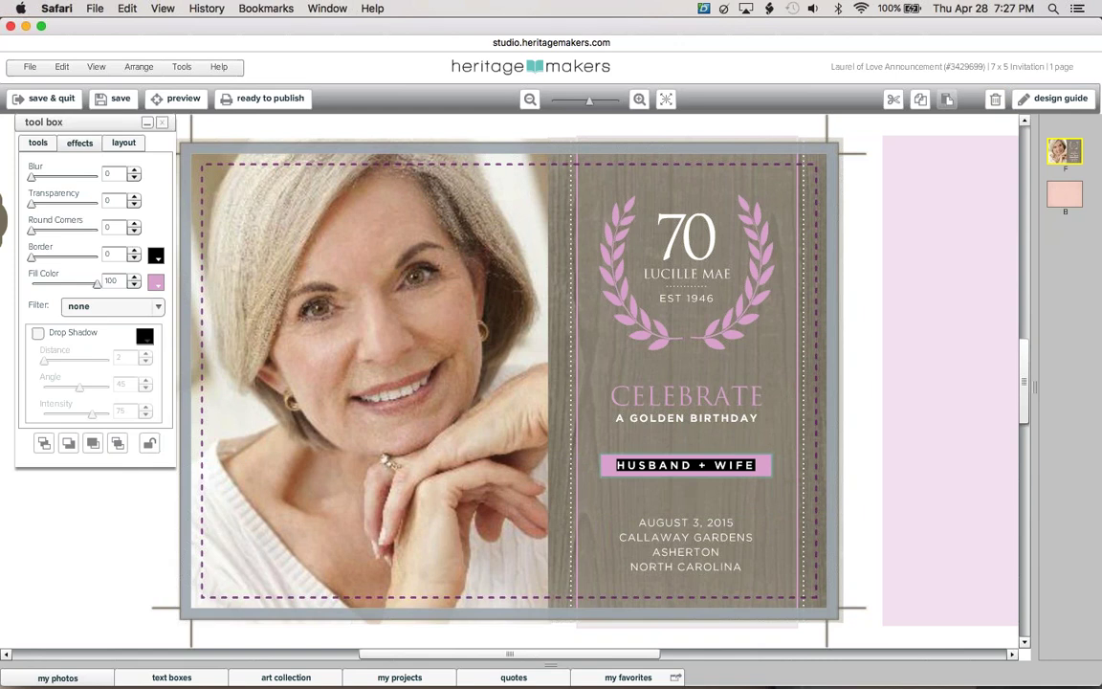
key("BackSpace")
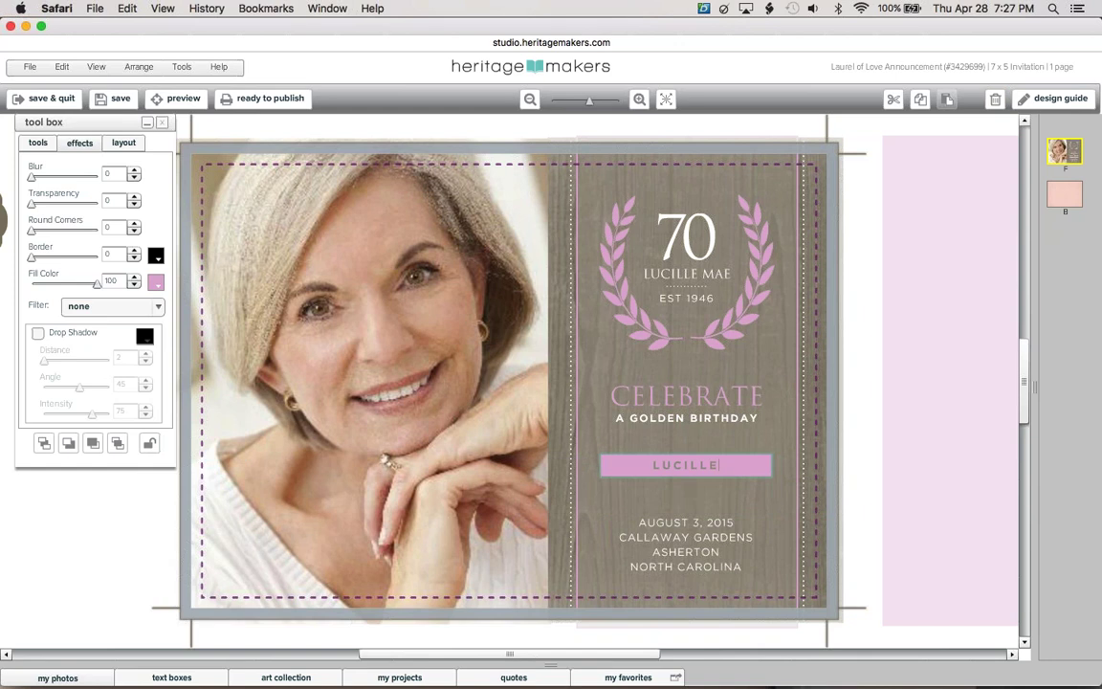
left_click(765, 401)
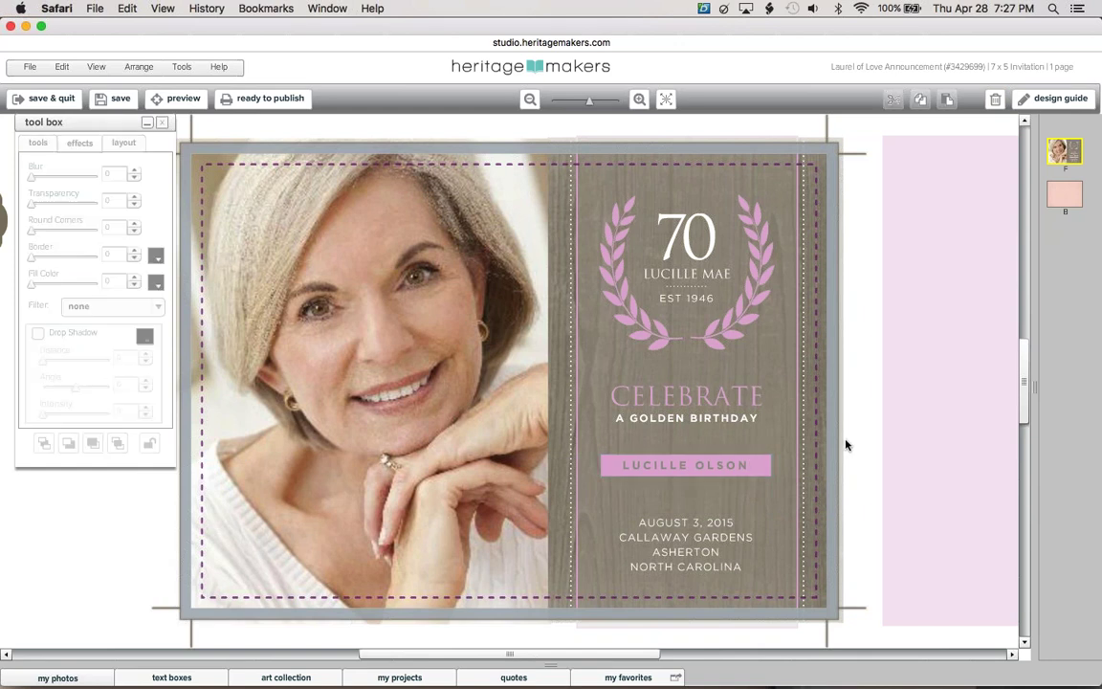
Make the name banner's lettering white, then check the date and venue text box
left_click(723, 469)
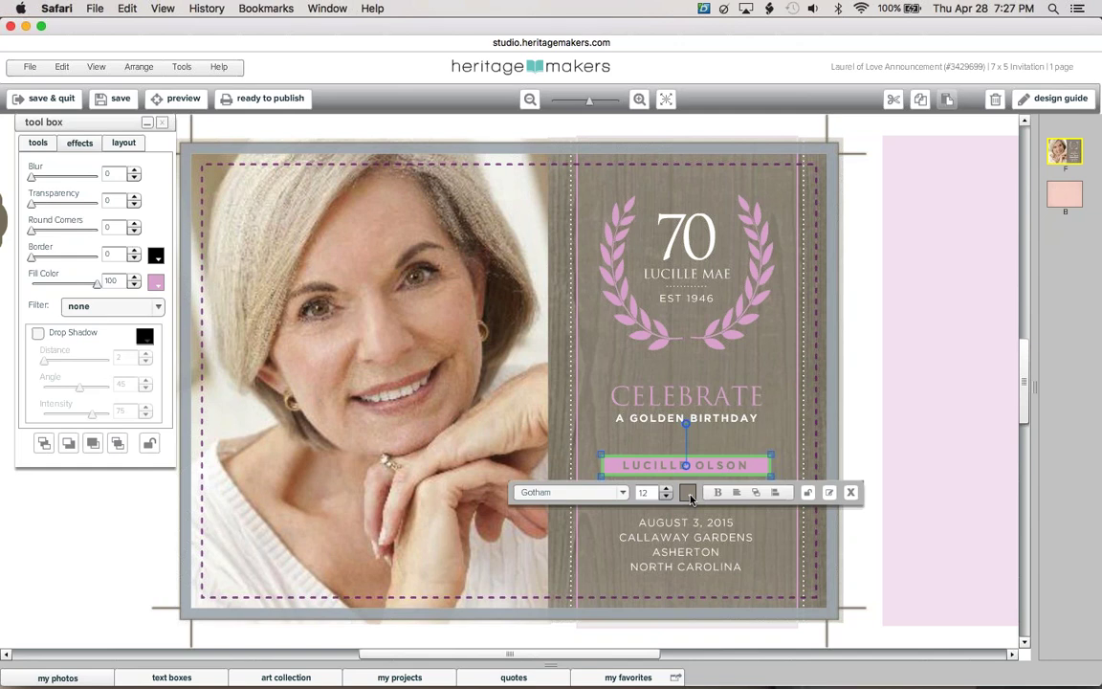
left_click(689, 493)
left_click(861, 379)
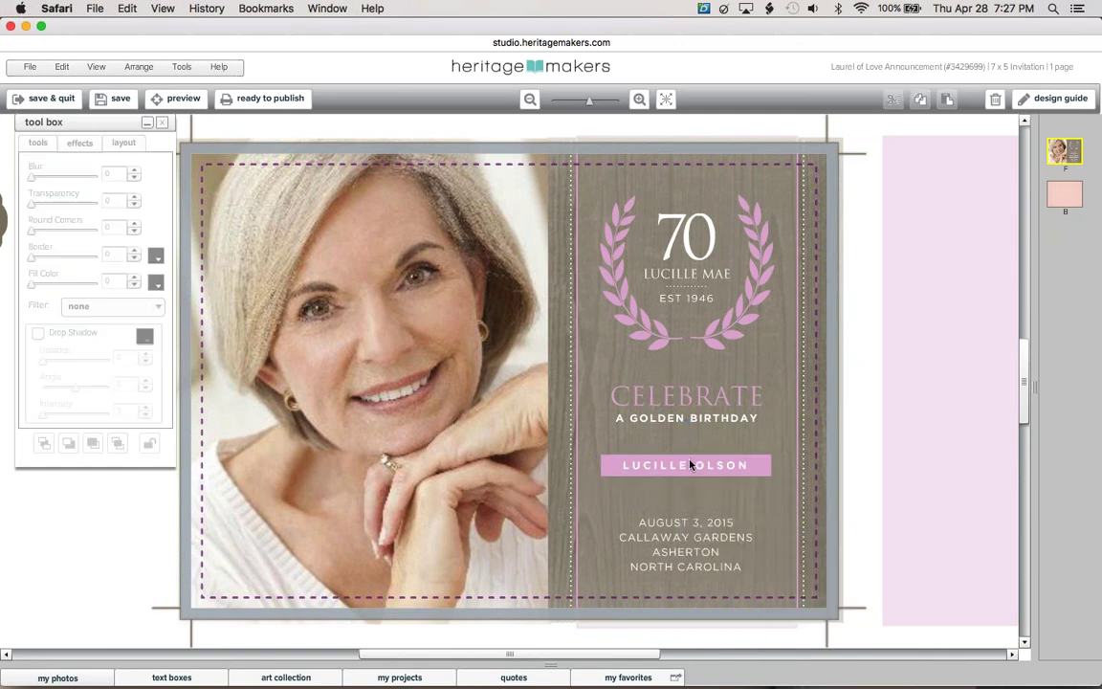
left_click(667, 557)
left_click(667, 557)
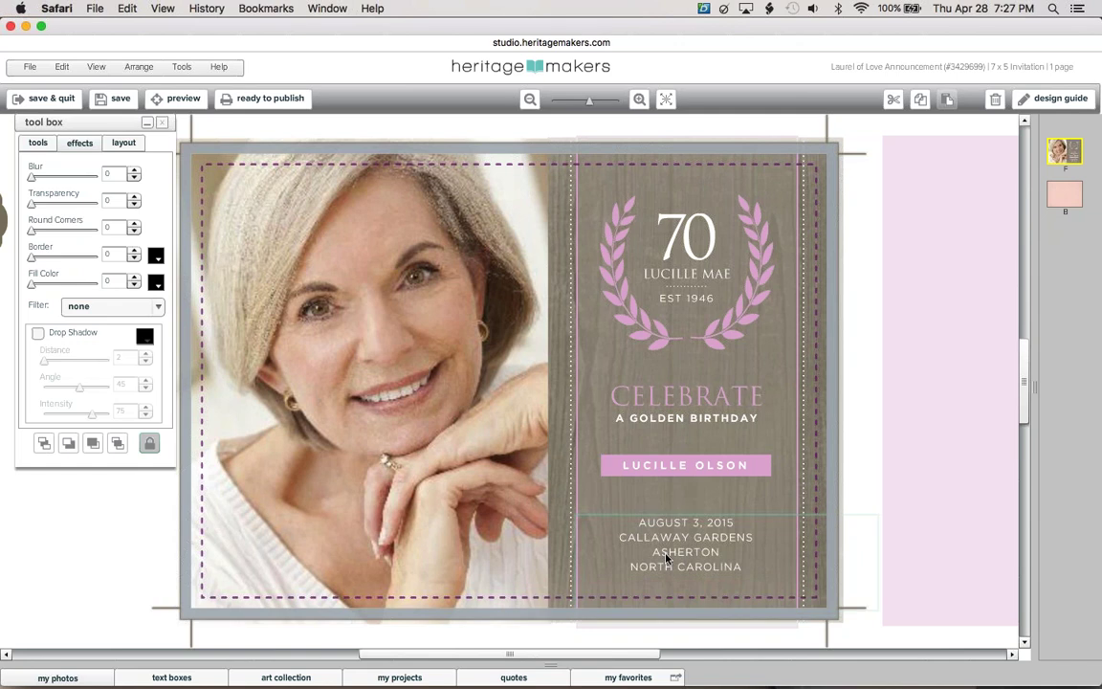
left_click(854, 413)
Extend the date box upward and insert the line 'COME CELEBRATE WITH US' above AUGUST
left_click(716, 538)
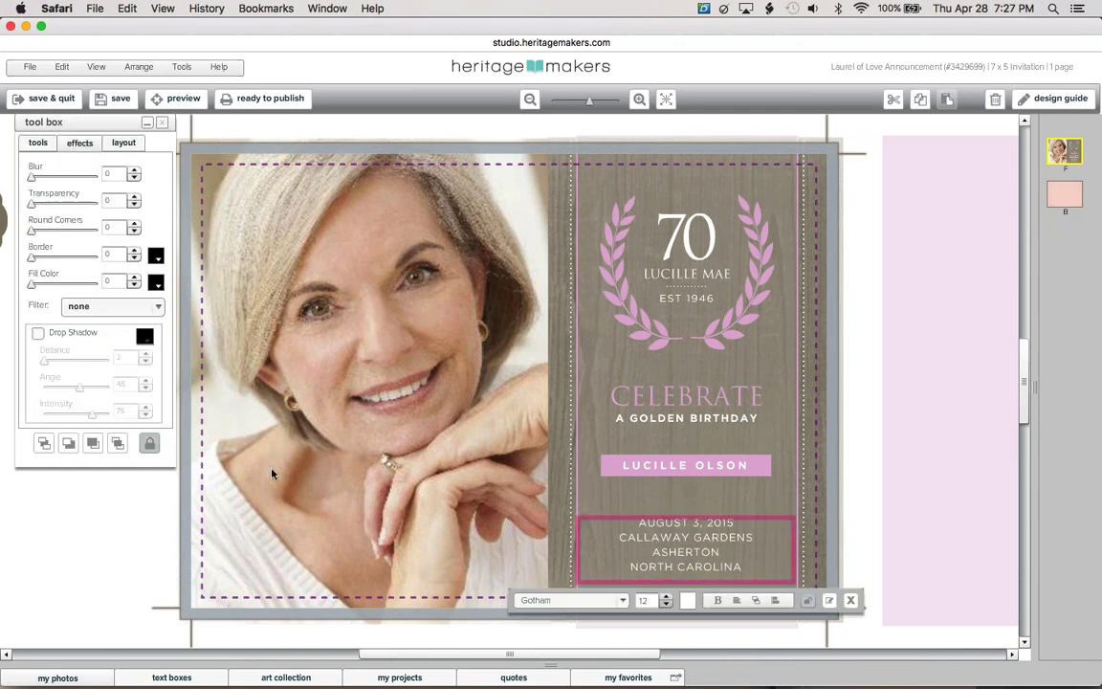
left_click_drag(644, 519, 647, 491)
left_click(667, 498)
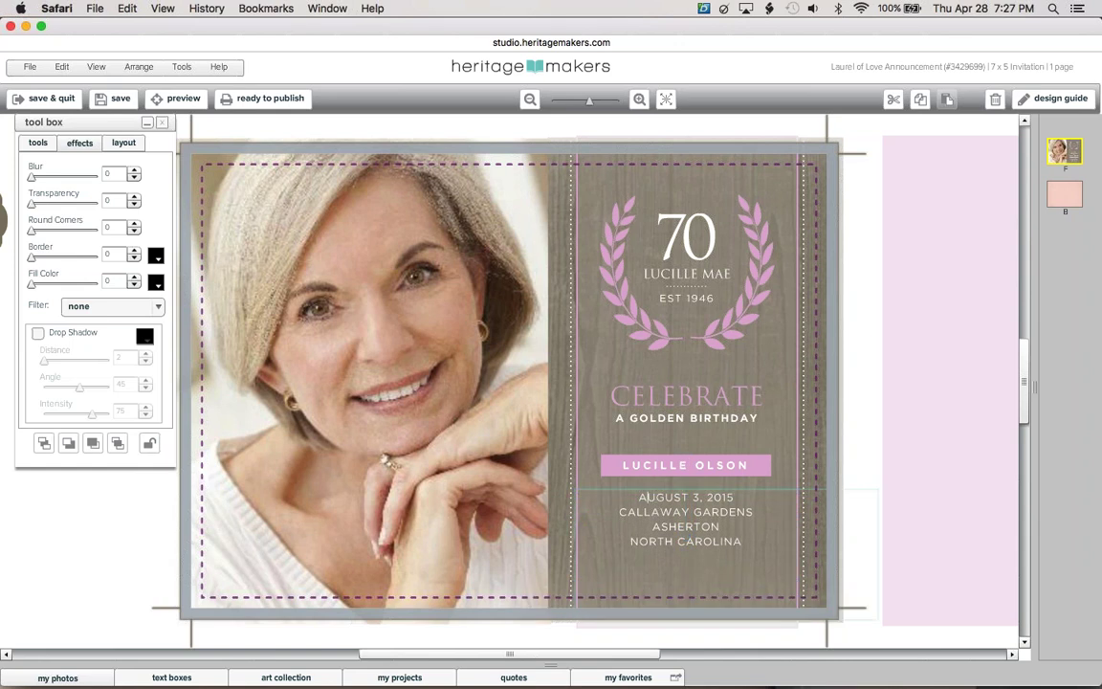
left_click(638, 496)
key("Return")
key("Return")
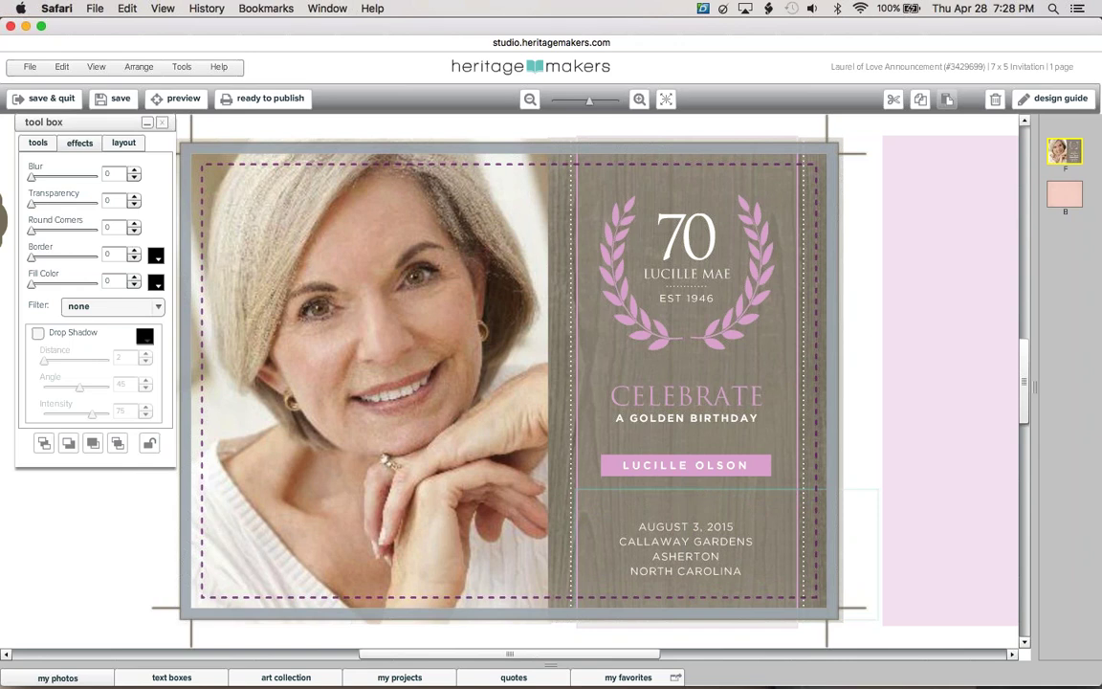
type("COME CELEBRATE WITH US")
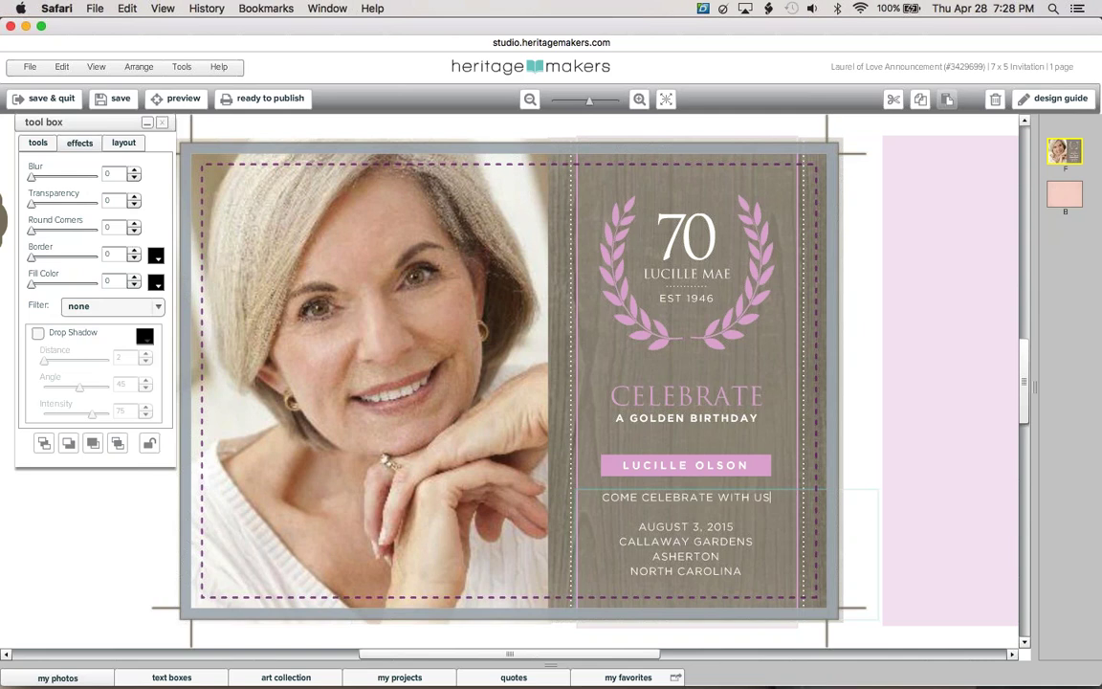
left_click(870, 431)
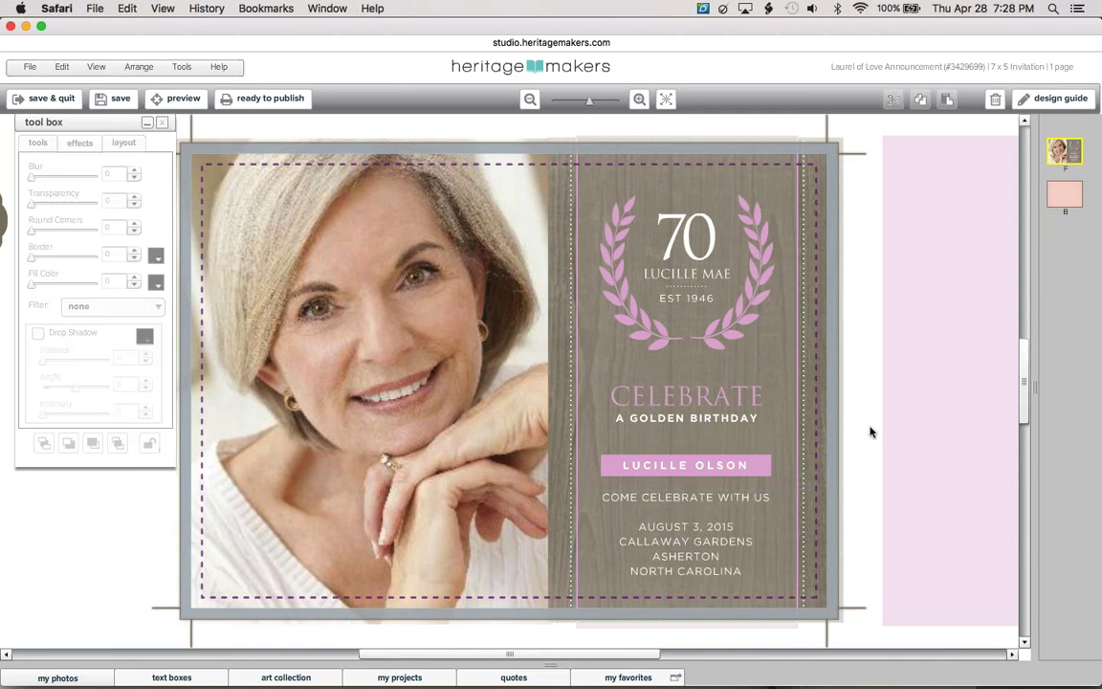
Cut the pink rectangle from the front and paste it onto the card's back page edge
left_click(943, 411)
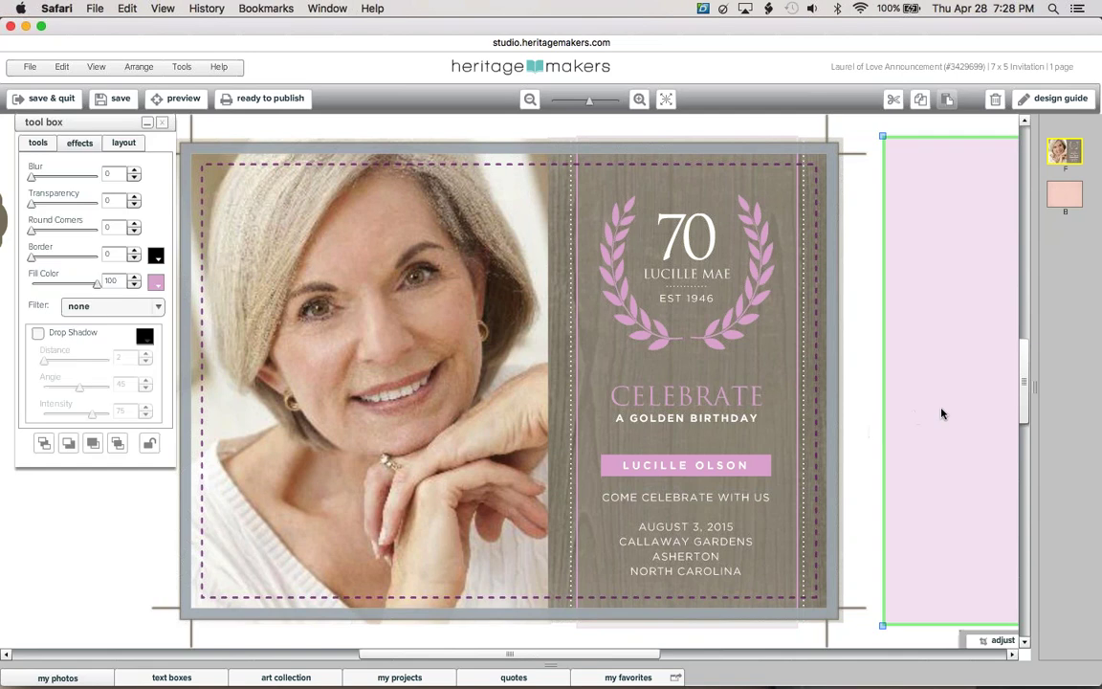
left_click_drag(875, 341, 748, 344)
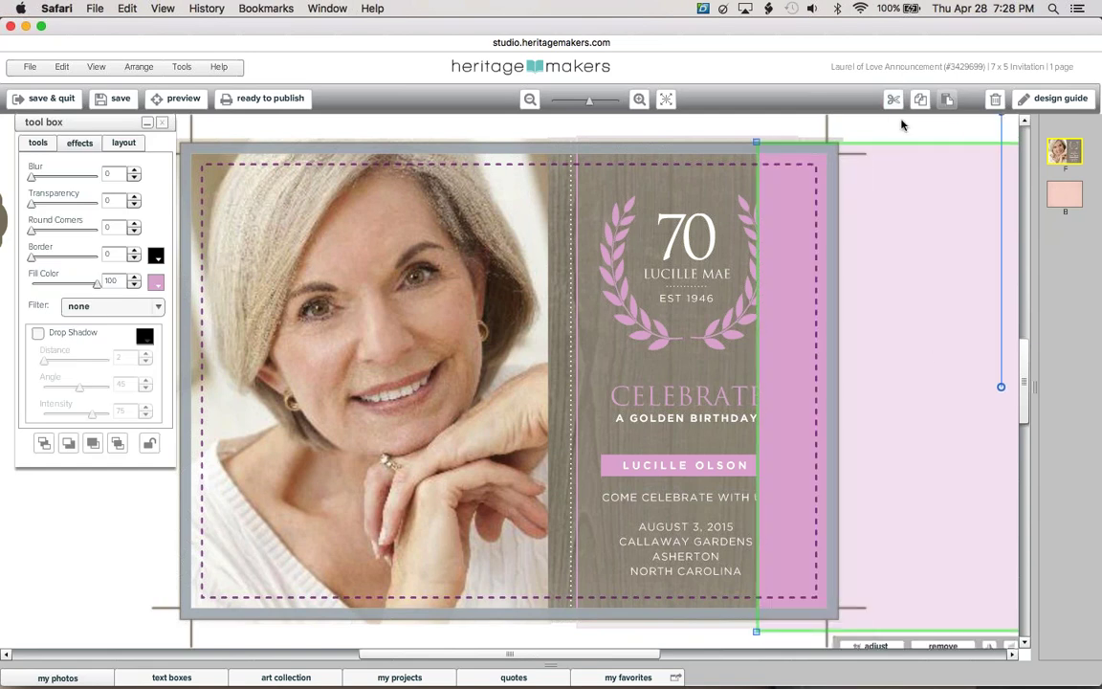
left_click(995, 99)
left_click(1064, 193)
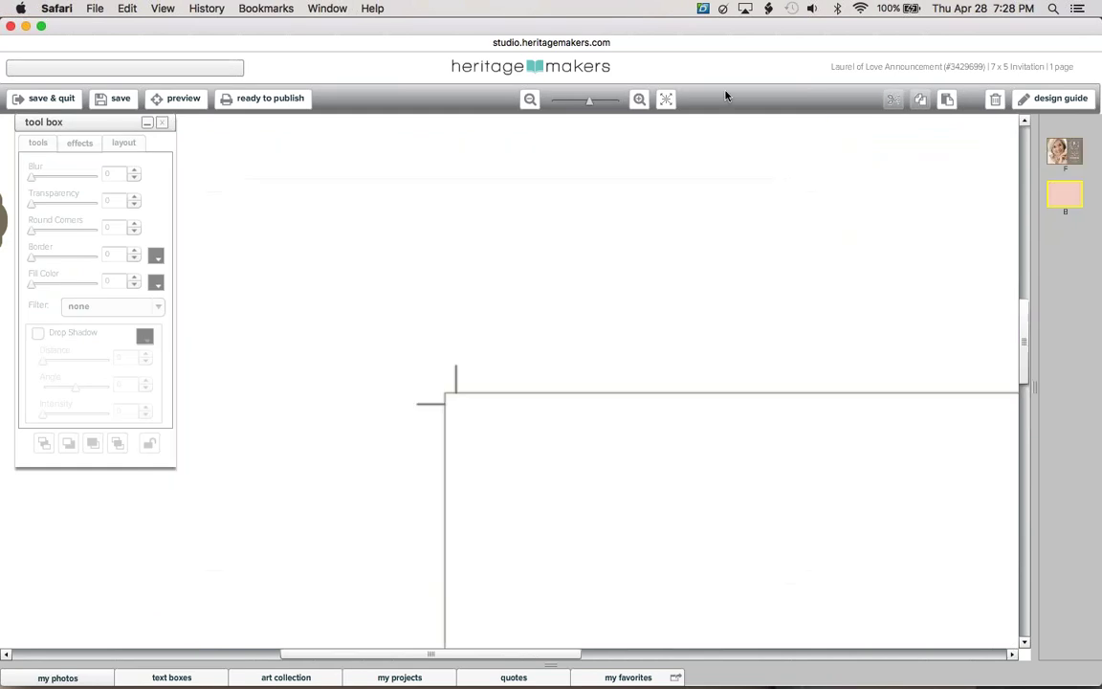
left_click(948, 99)
left_click_drag(898, 315, 601, 287)
Fill the back page background with the rectangle's pink via eyedropper, then delete the rectangle
left_click(602, 287)
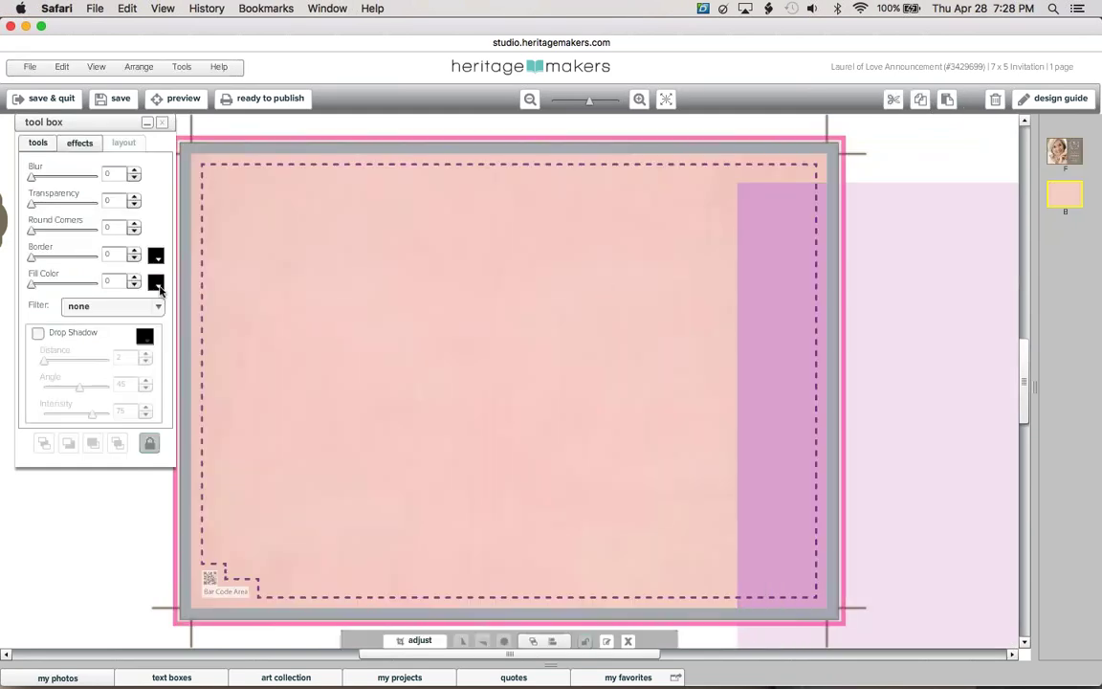
left_click(158, 283)
left_click(761, 277)
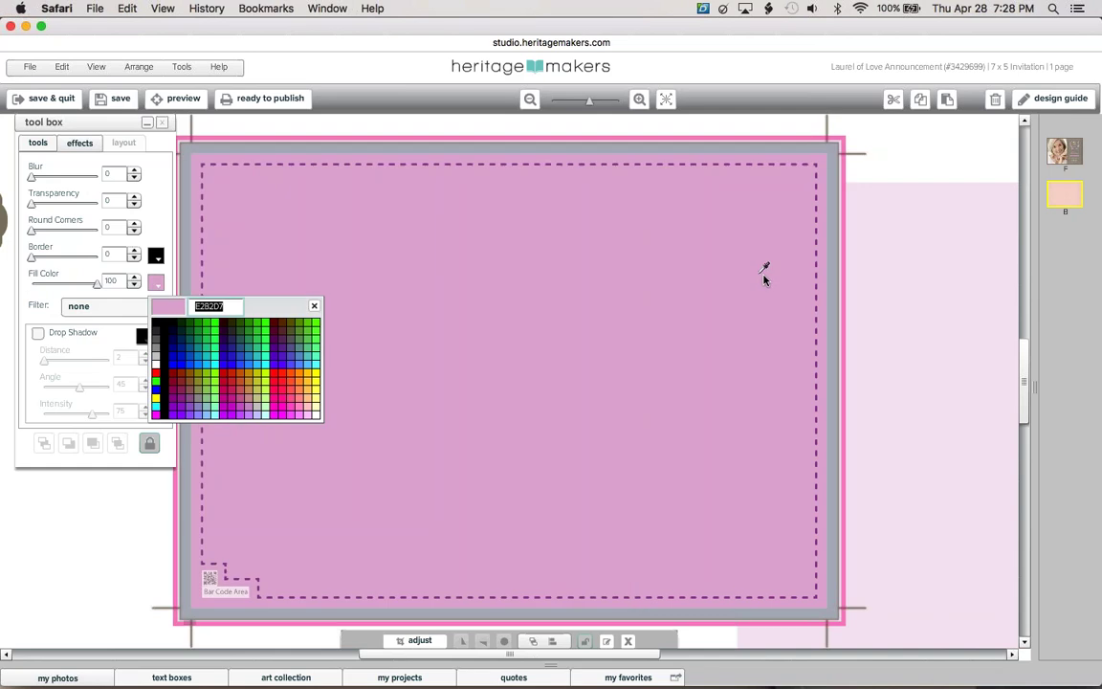
left_click(768, 280)
key("Delete")
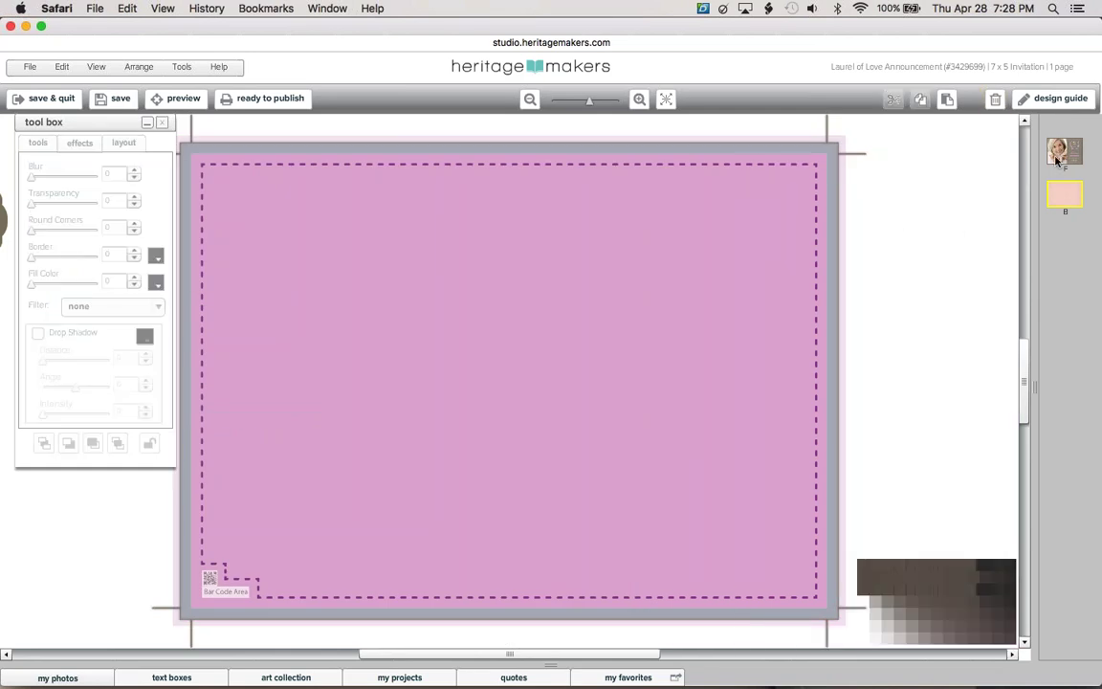
left_click(1059, 158)
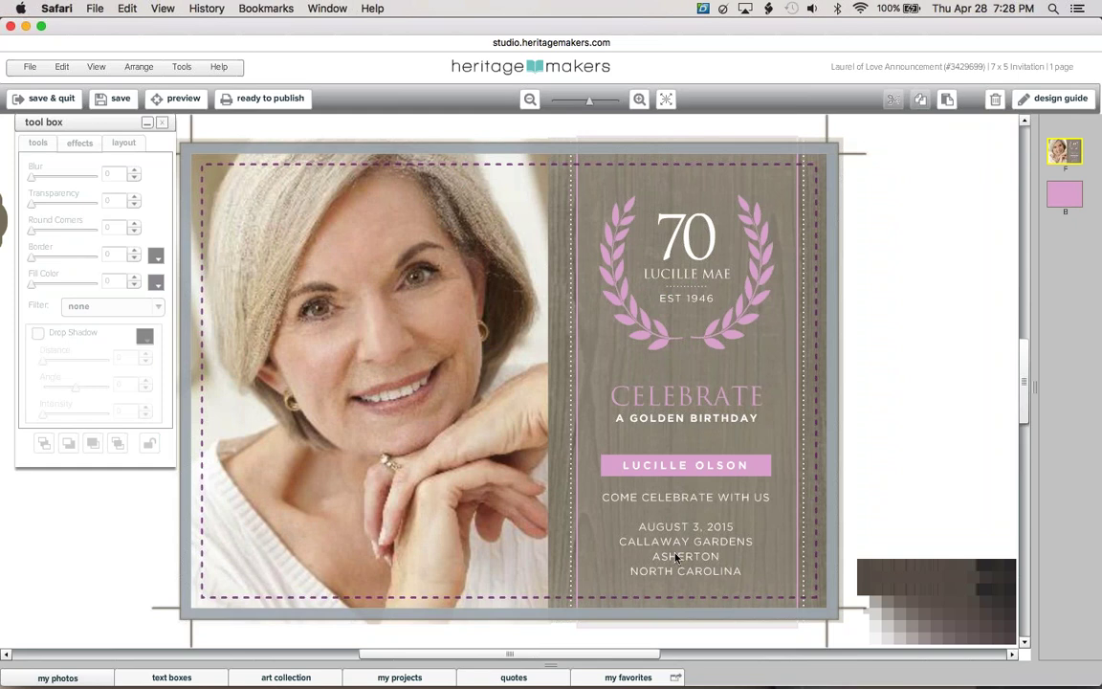
Check the portrait photo and right-hand text panel, then close the birthday invitation editor
left_click(395, 507)
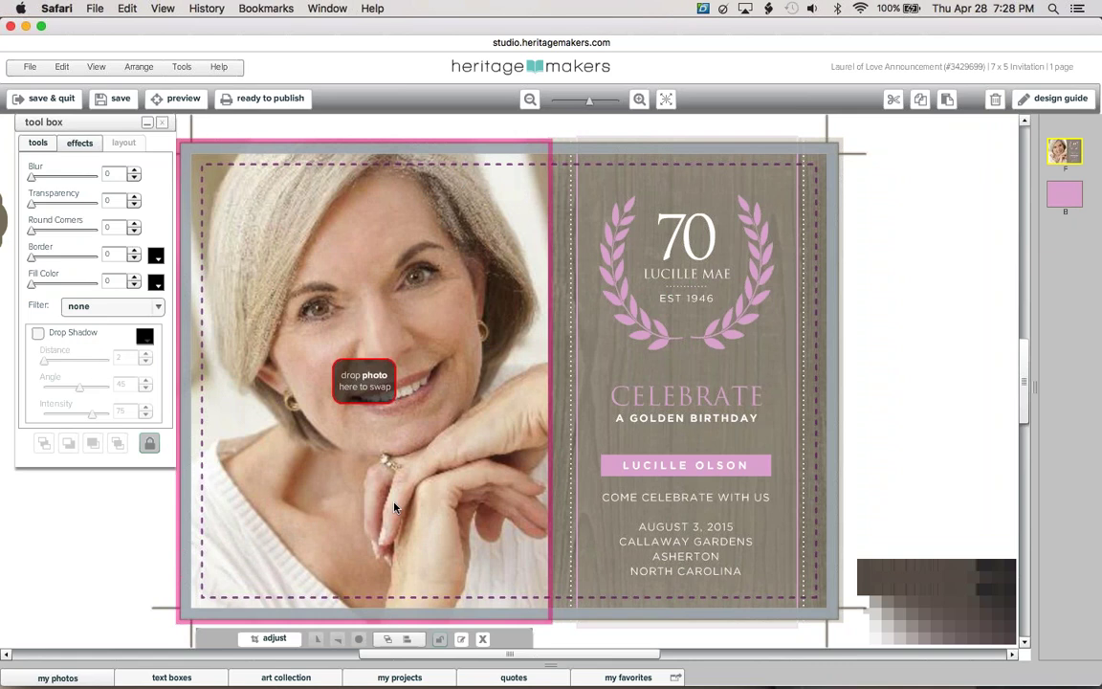
left_click(563, 324)
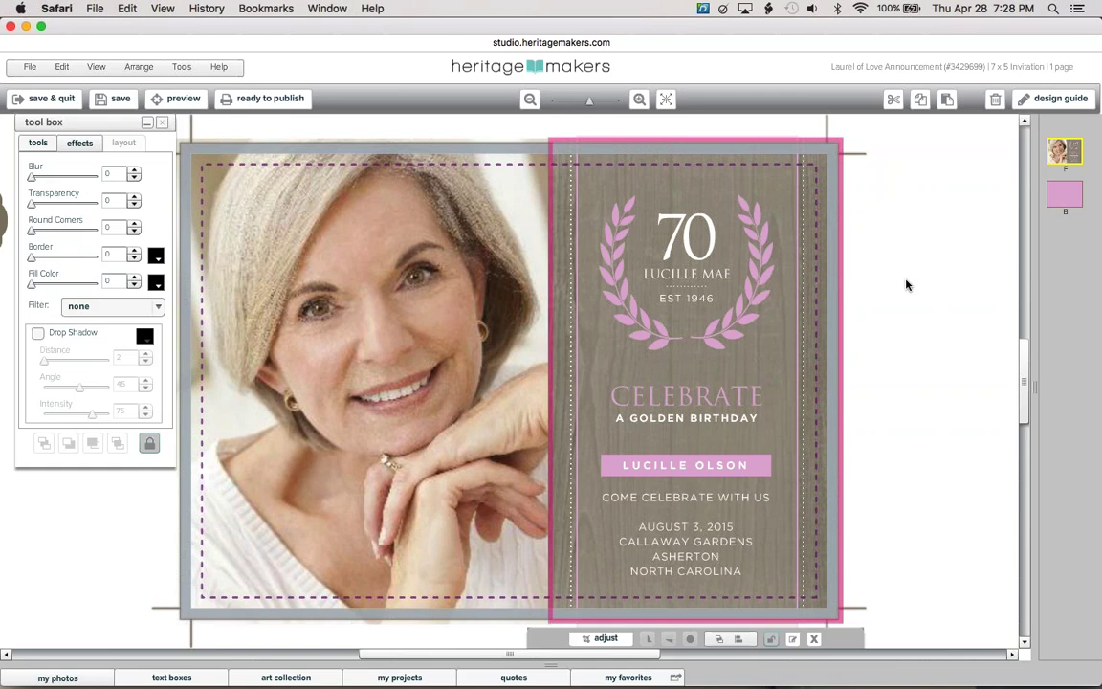
left_click(907, 285)
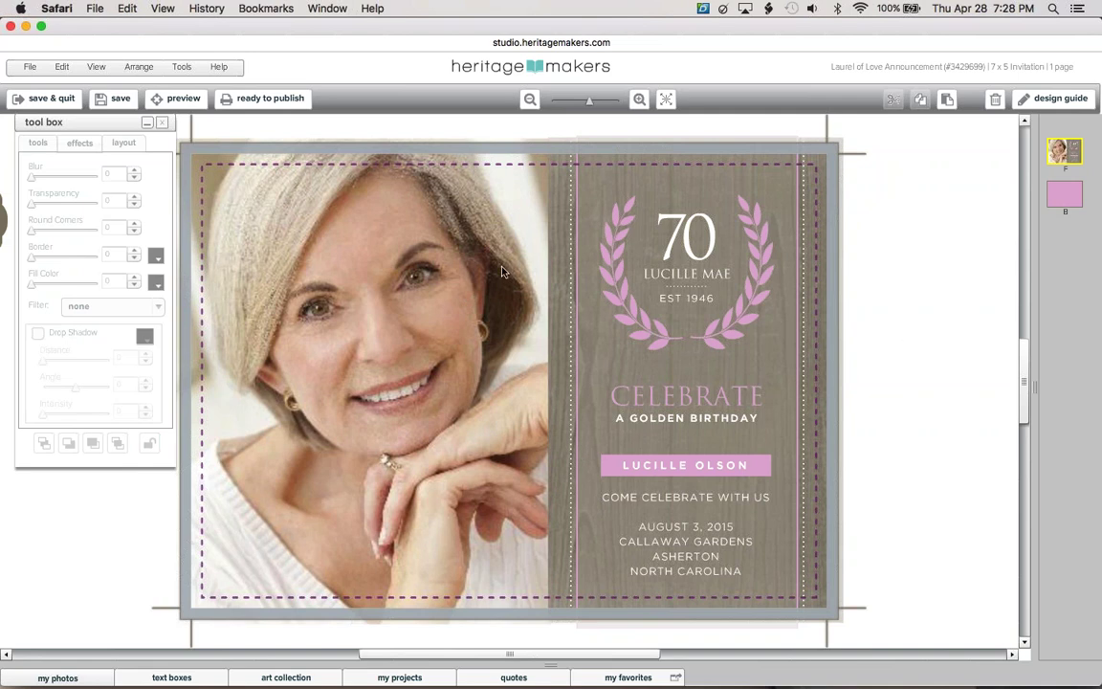
left_click(13, 26)
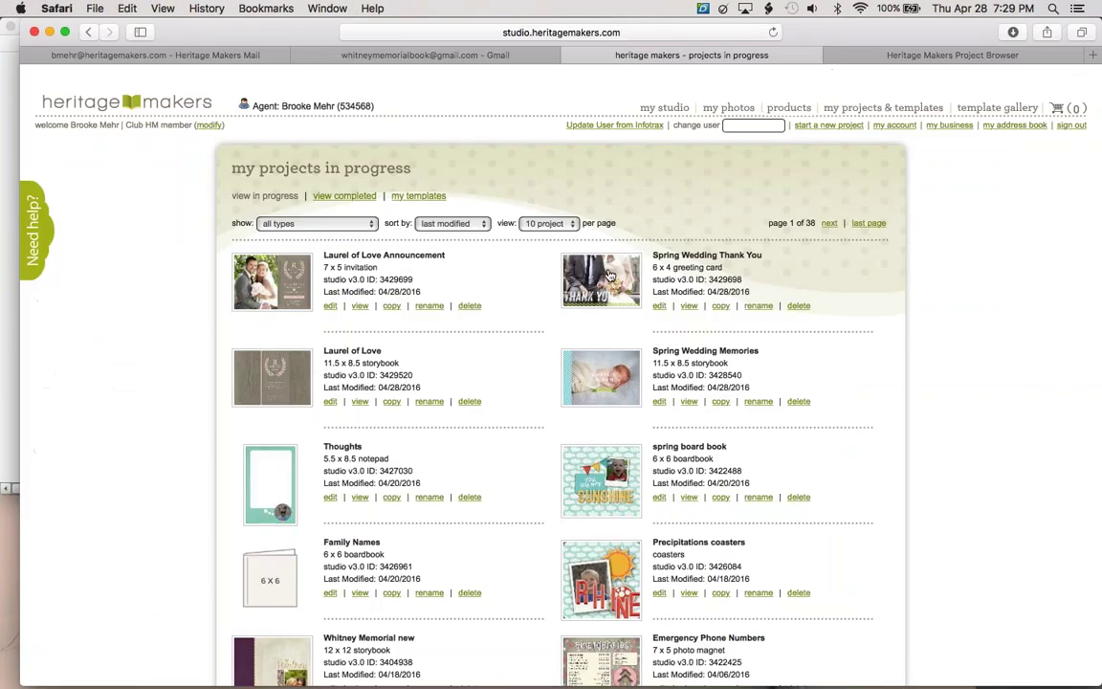
Open the Spring Wedding Thank You project from the projects-in-progress list
left_click(609, 275)
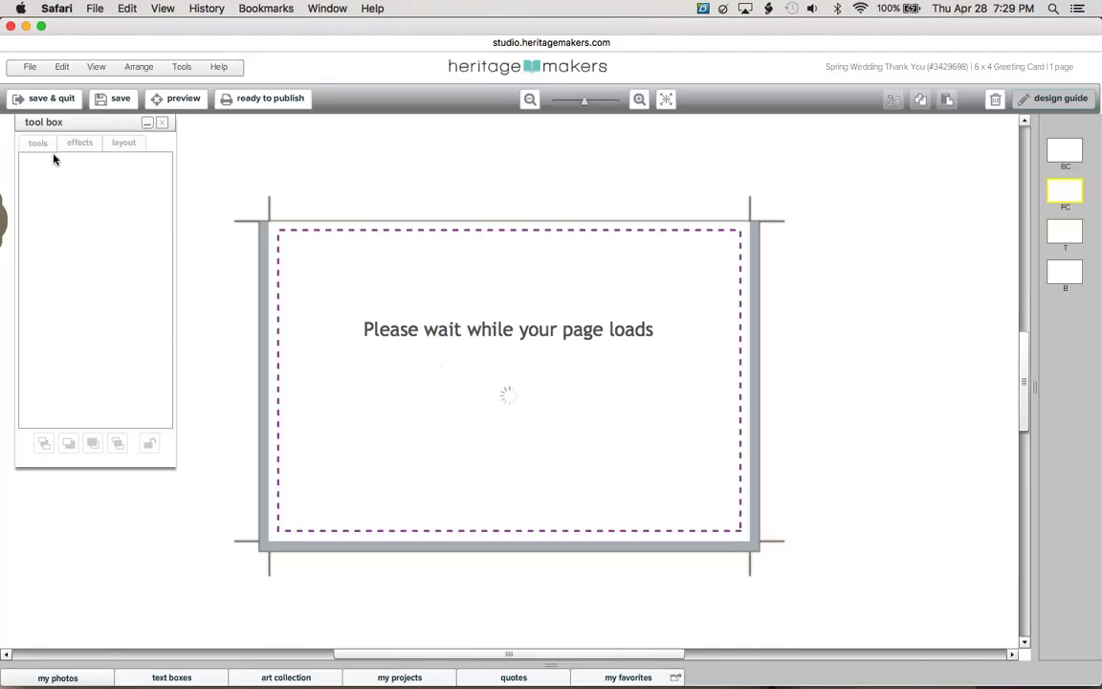
Turn off the design guide callouts, adjust the zoom, and bring up the my photos library
left_click(1056, 99)
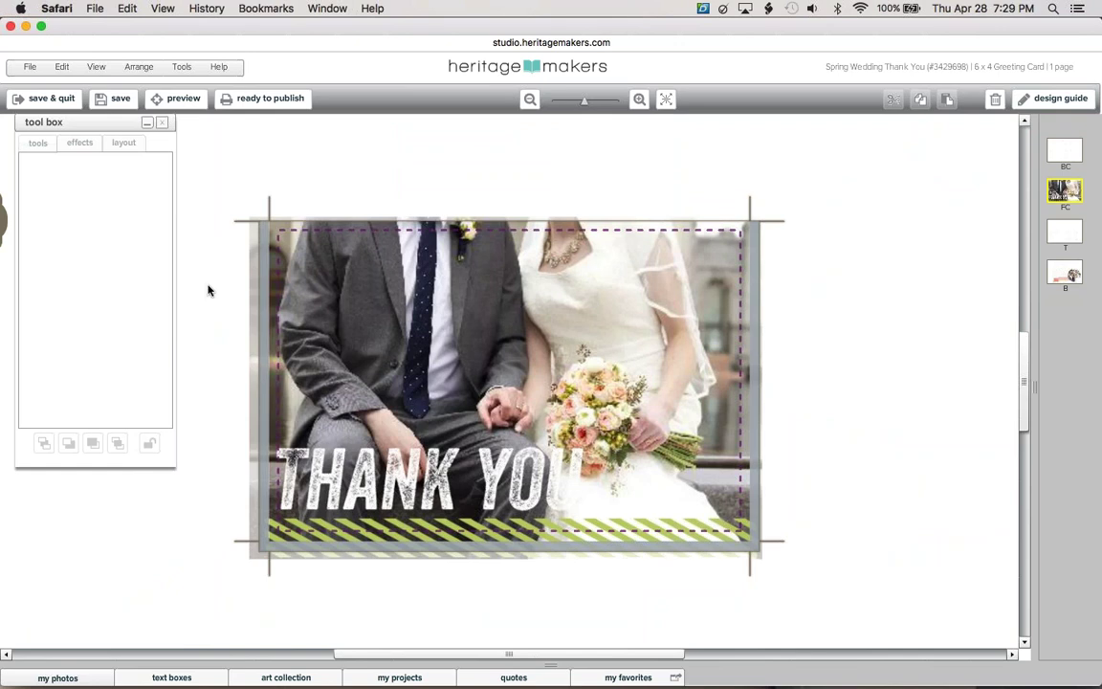
left_click(1056, 99)
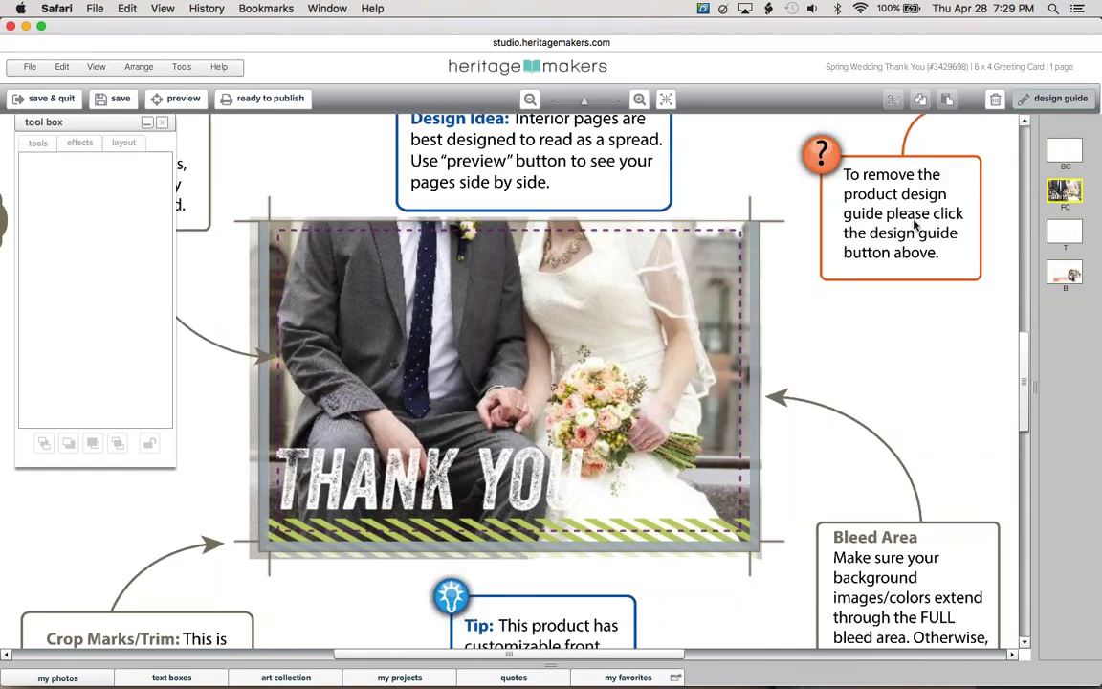
left_click(532, 100)
left_click(532, 100)
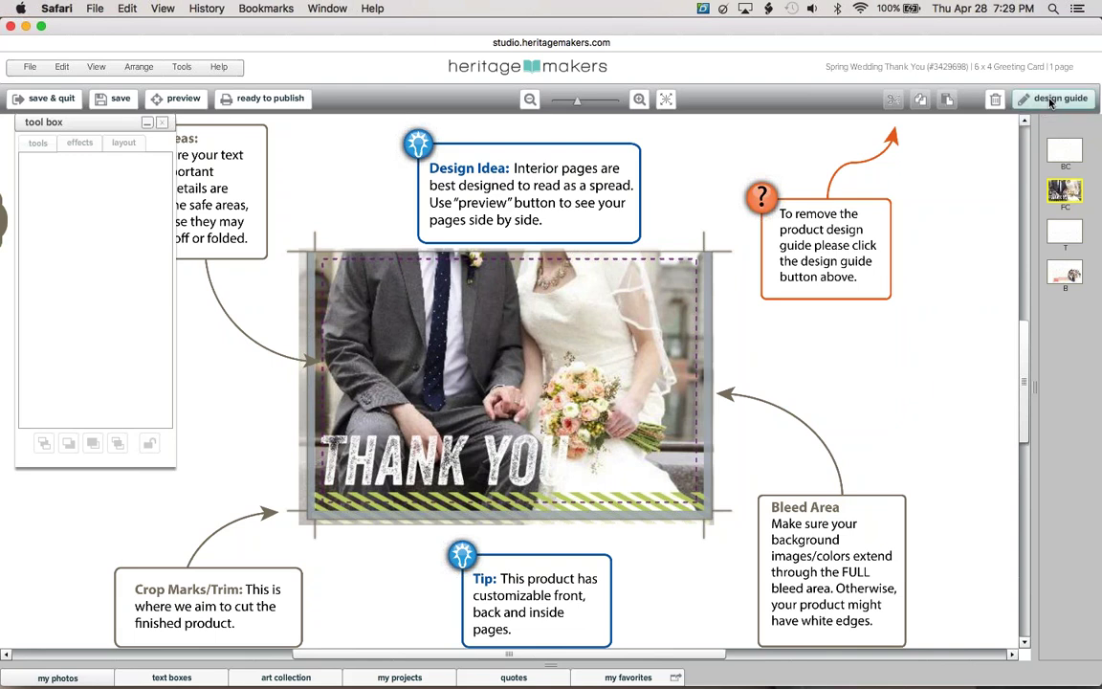
left_click(1050, 100)
left_click(667, 101)
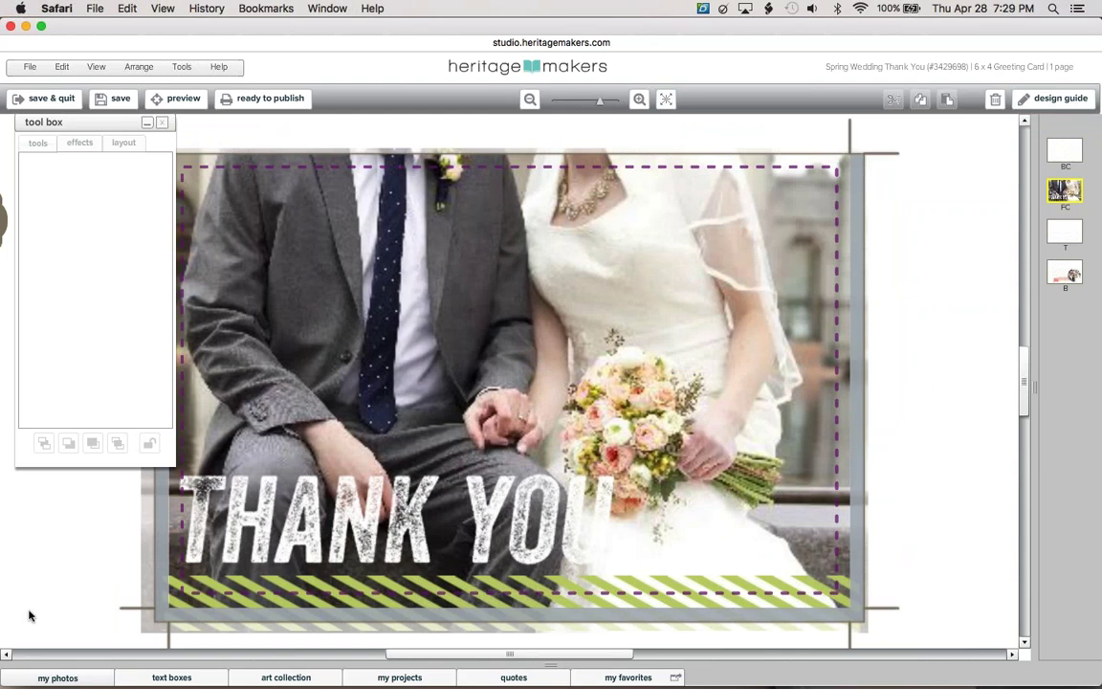
left_click(56, 678)
Open the HM Stuff Baby stock photo set and drop the sleeping newborn onto the wedding photo
scroll(94, 592, "down", 10)
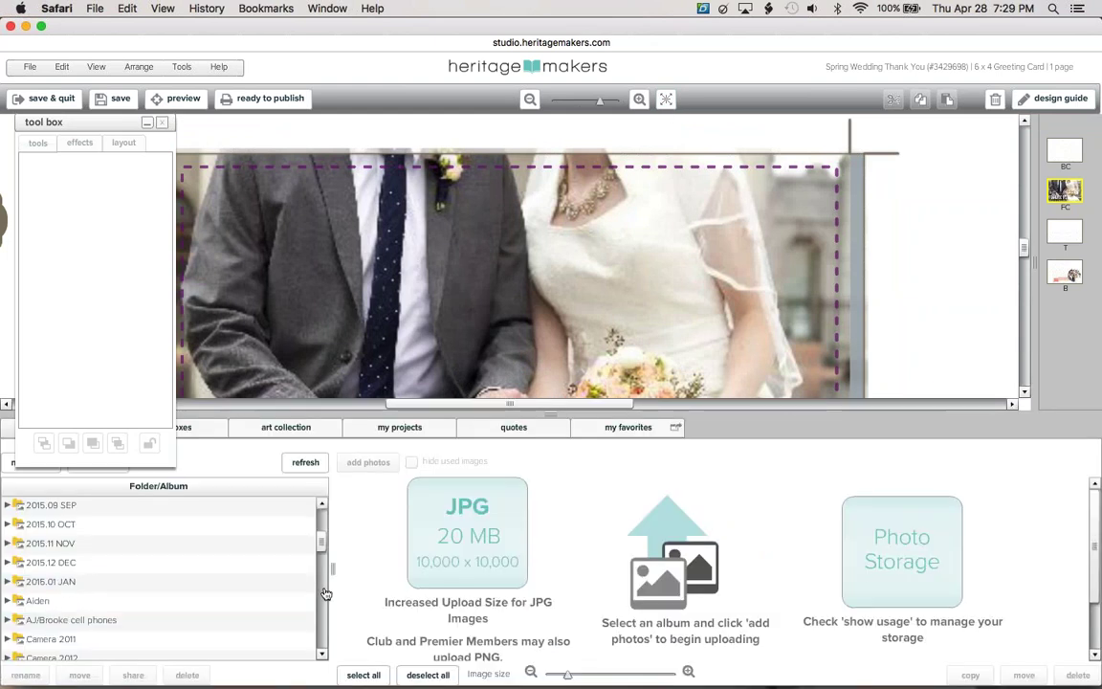
left_click(94, 591)
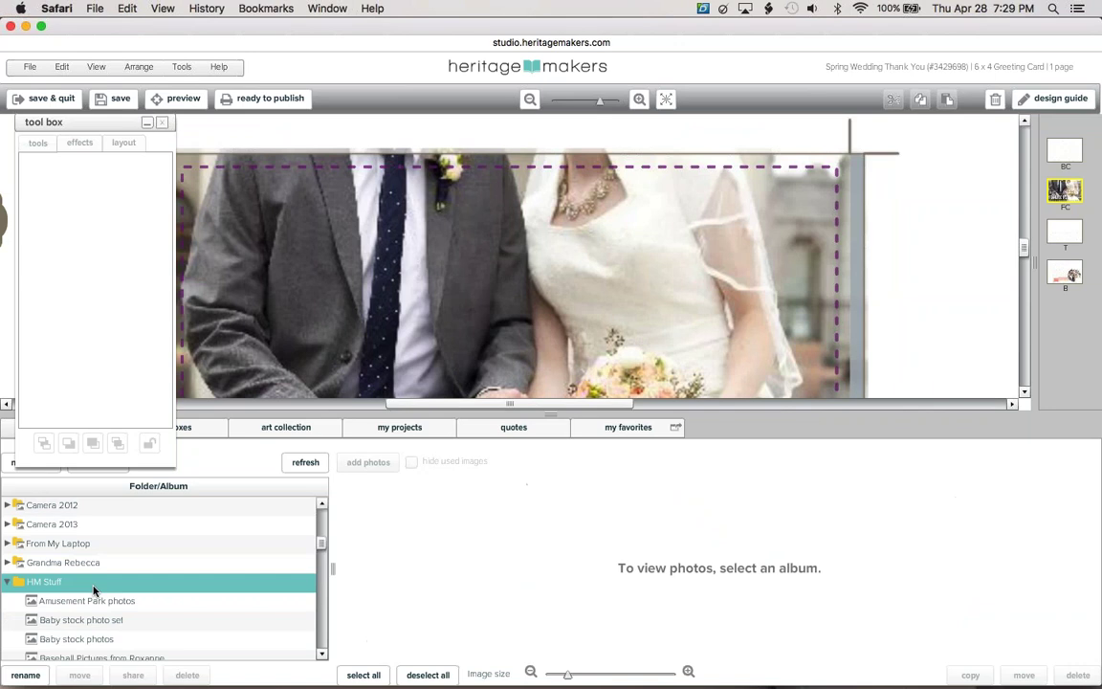
left_click(136, 624)
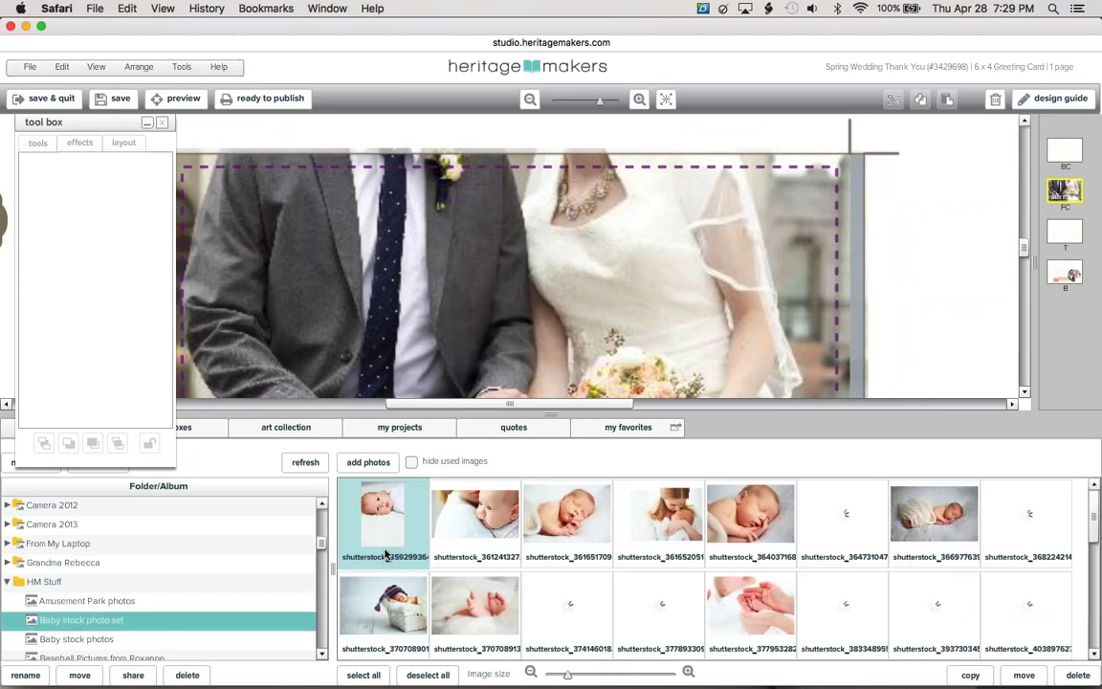
left_click(667, 99)
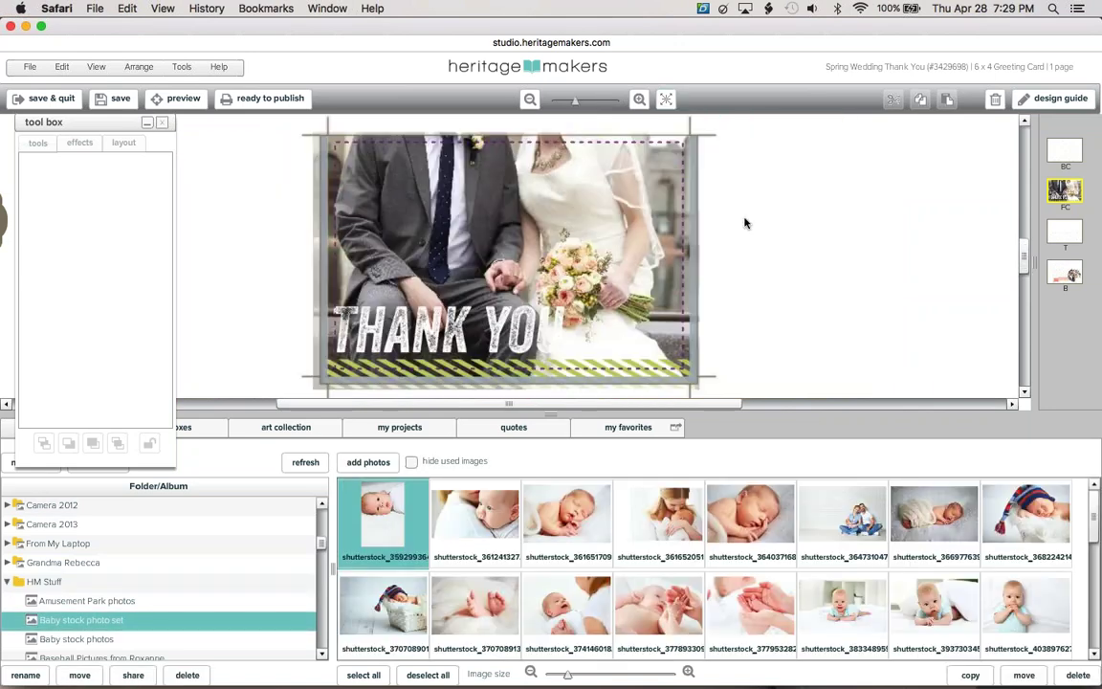
left_click(612, 210)
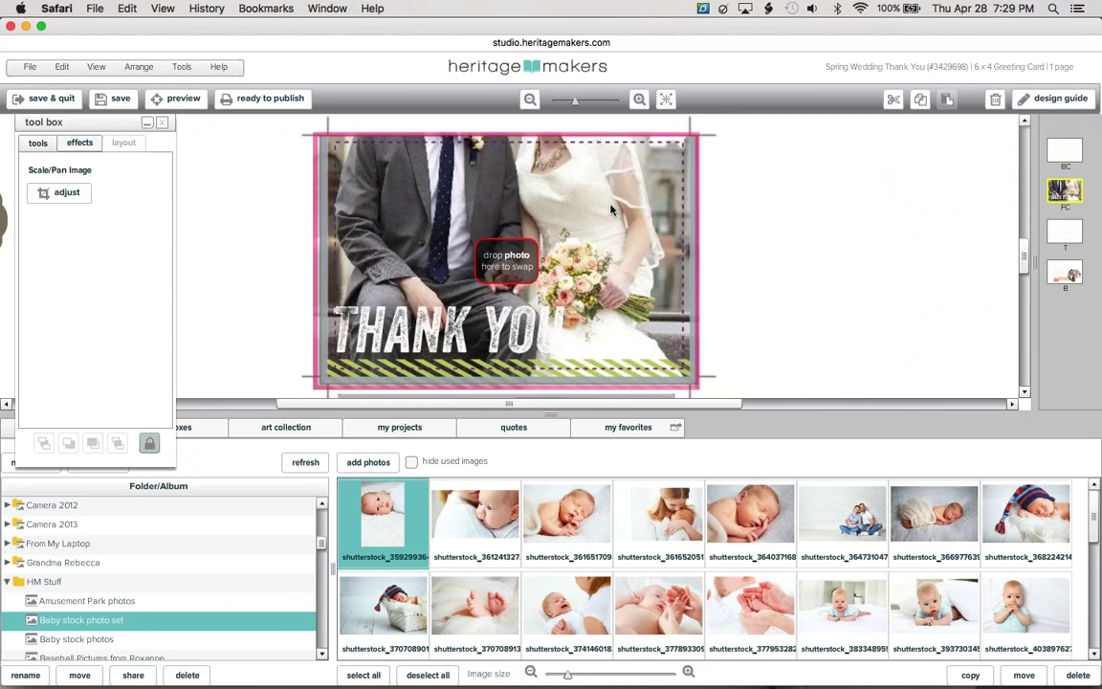
left_click_drag(935, 517, 463, 238)
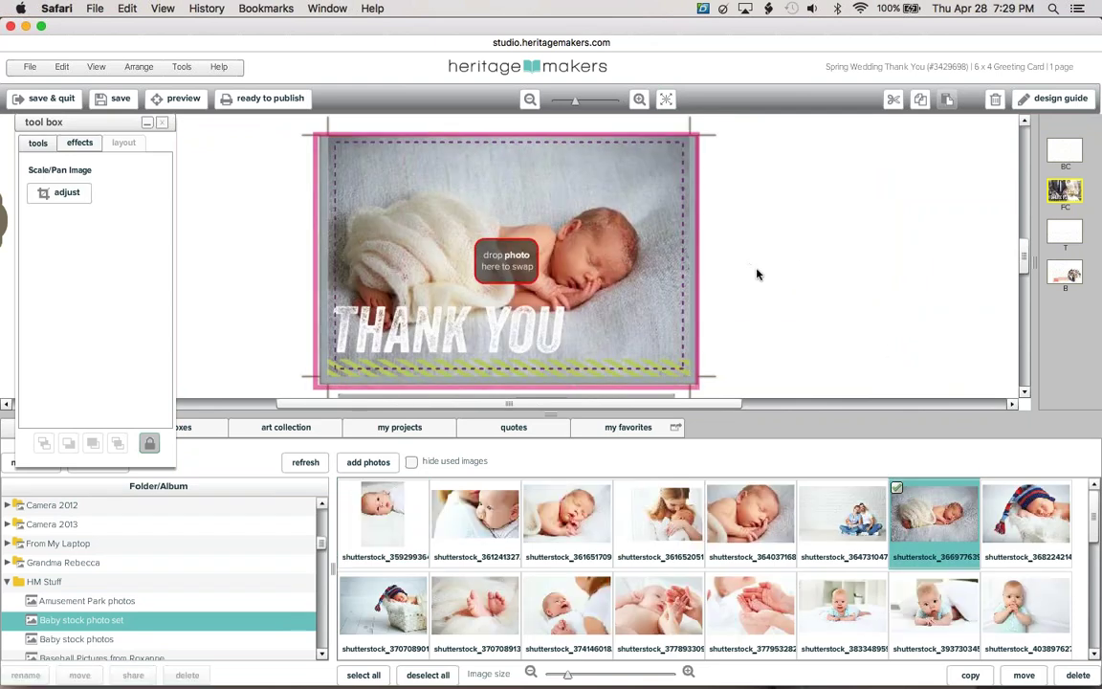
Reposition the newborn photo slightly right and down within its frame
left_click(60, 192)
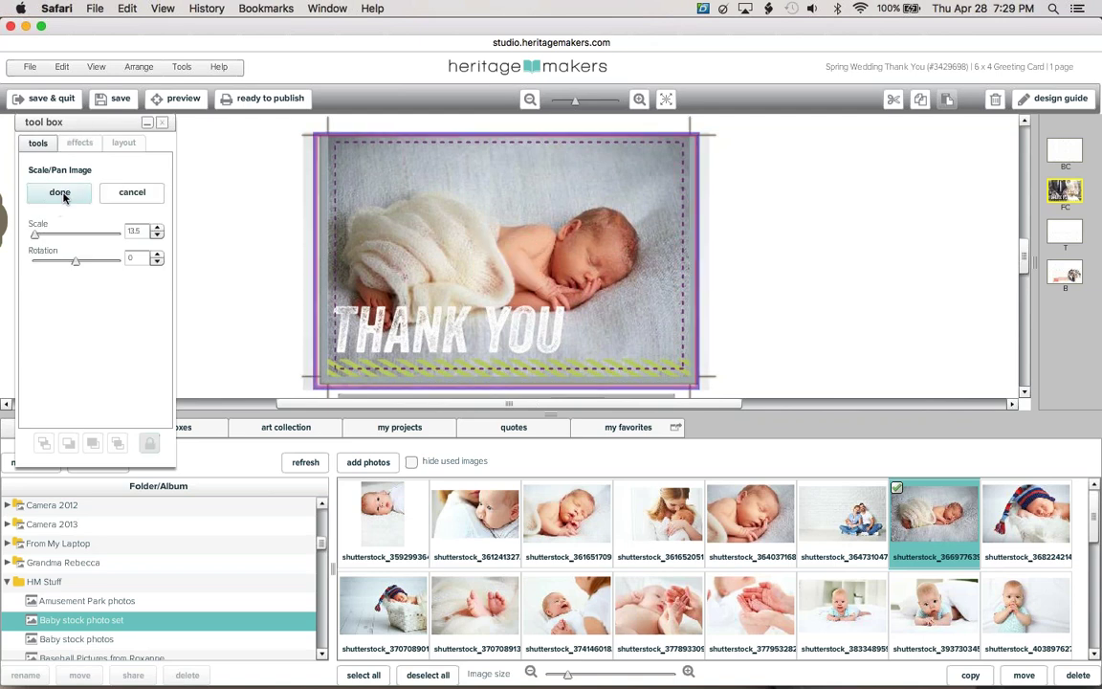
left_click_drag(404, 193, 411, 186)
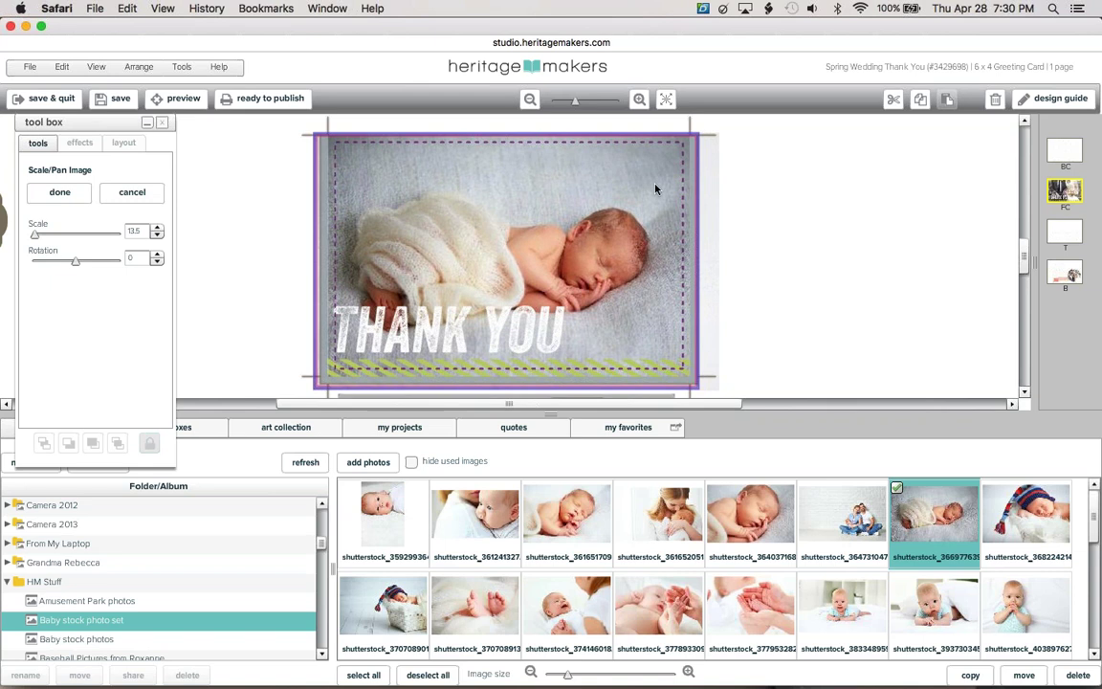
left_click(765, 222)
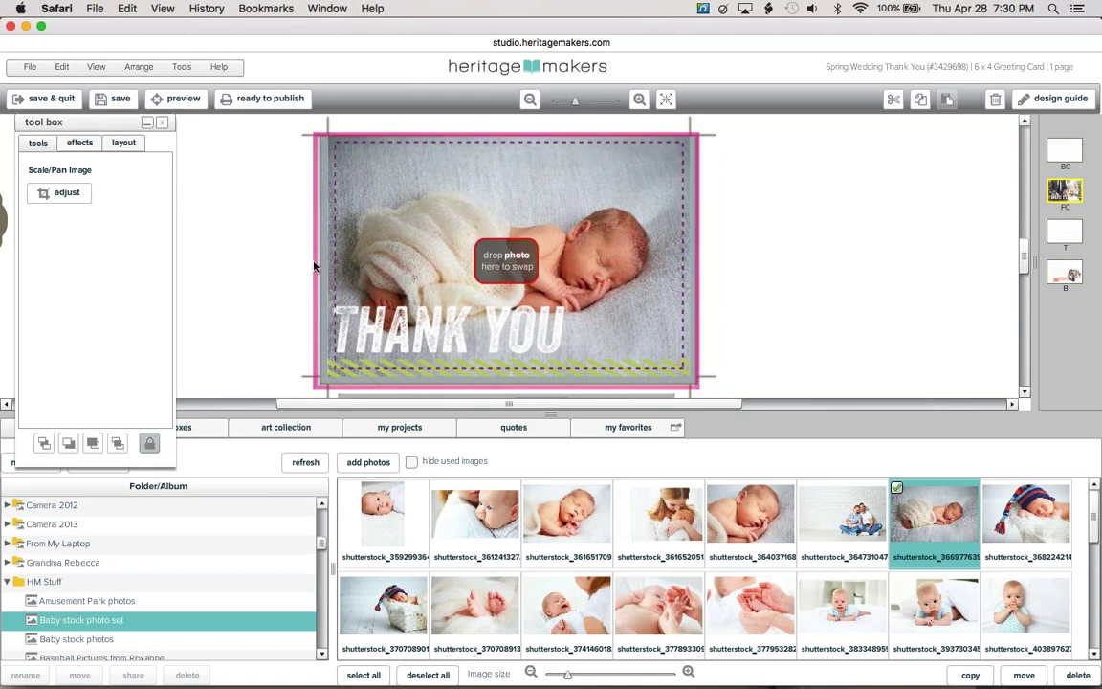
left_click(214, 182)
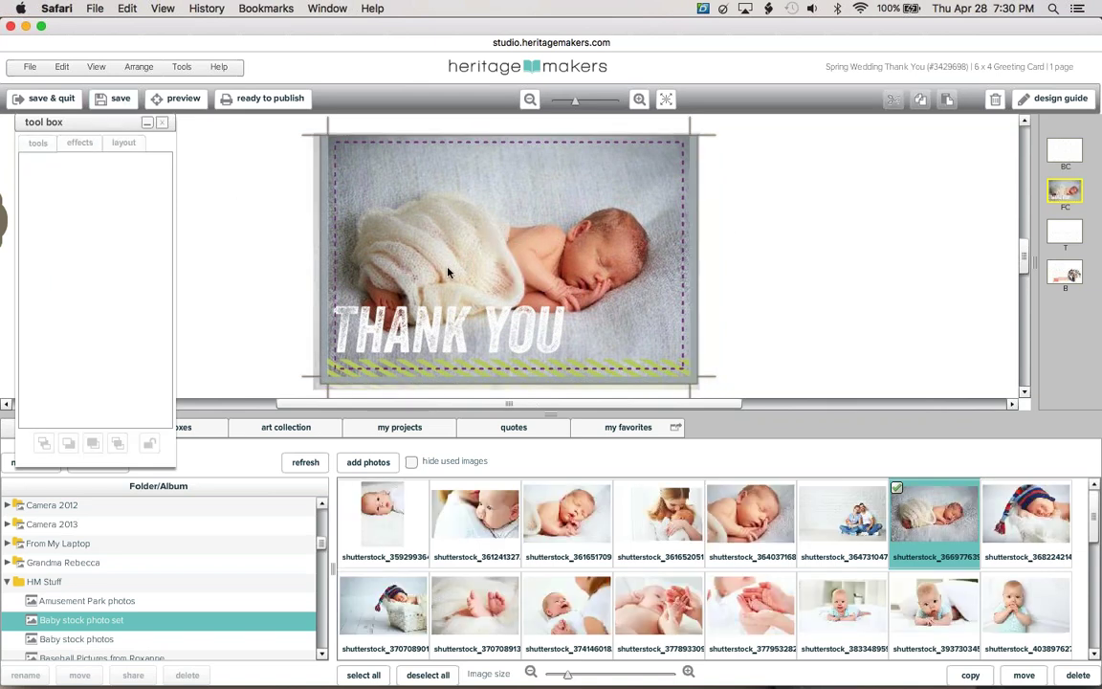
left_click(447, 272)
left_click(69, 189)
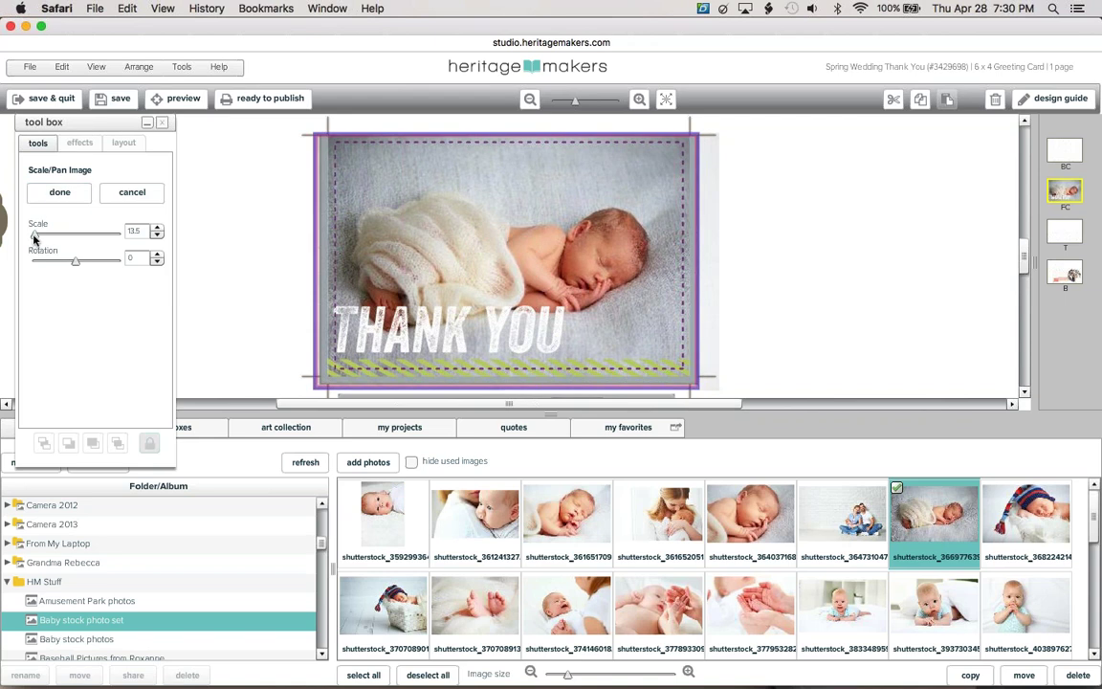